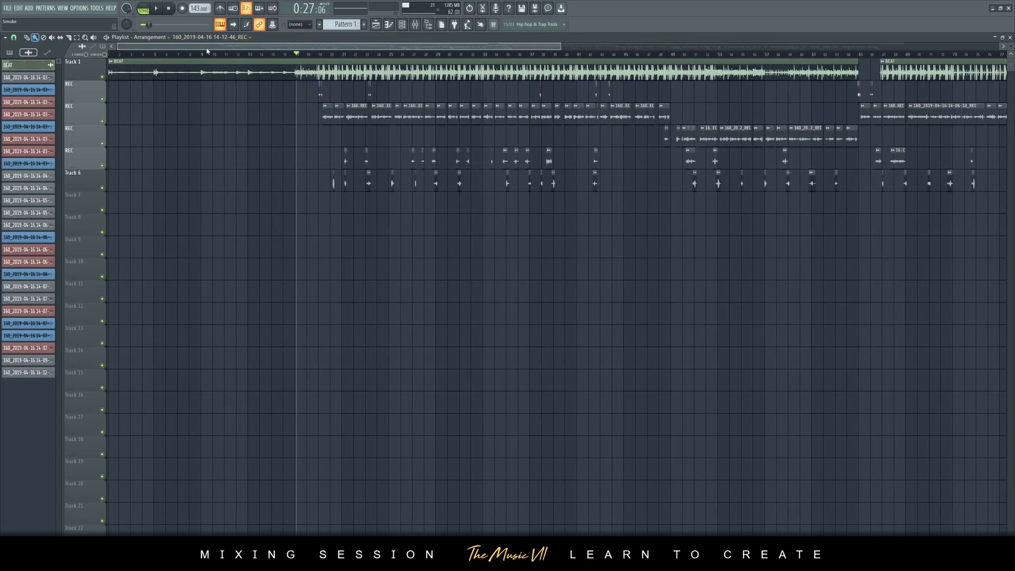
Step: Play the arrangement from about bar 13 and listen through the verse
click(261, 55)
key(space)
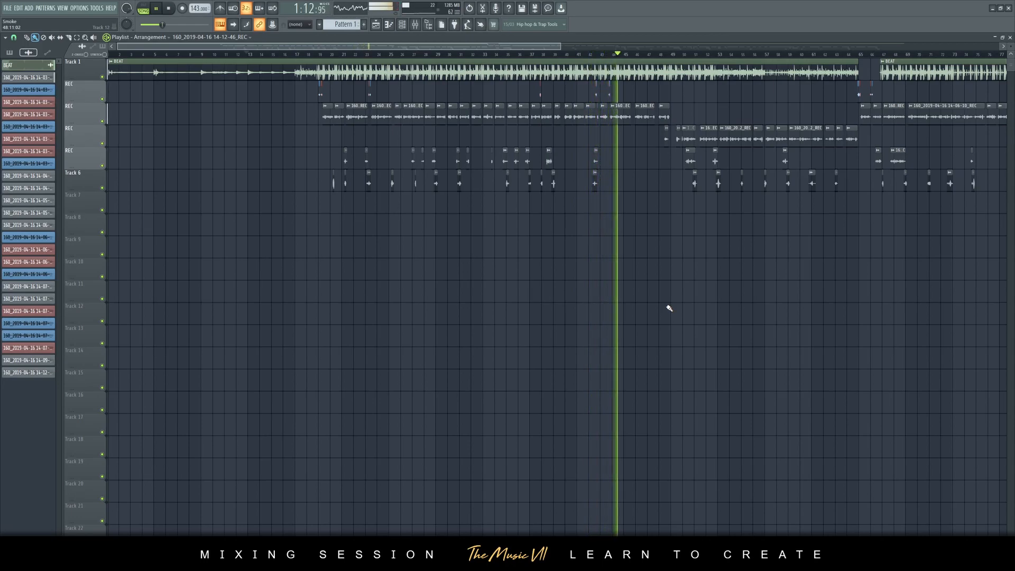
key(space)
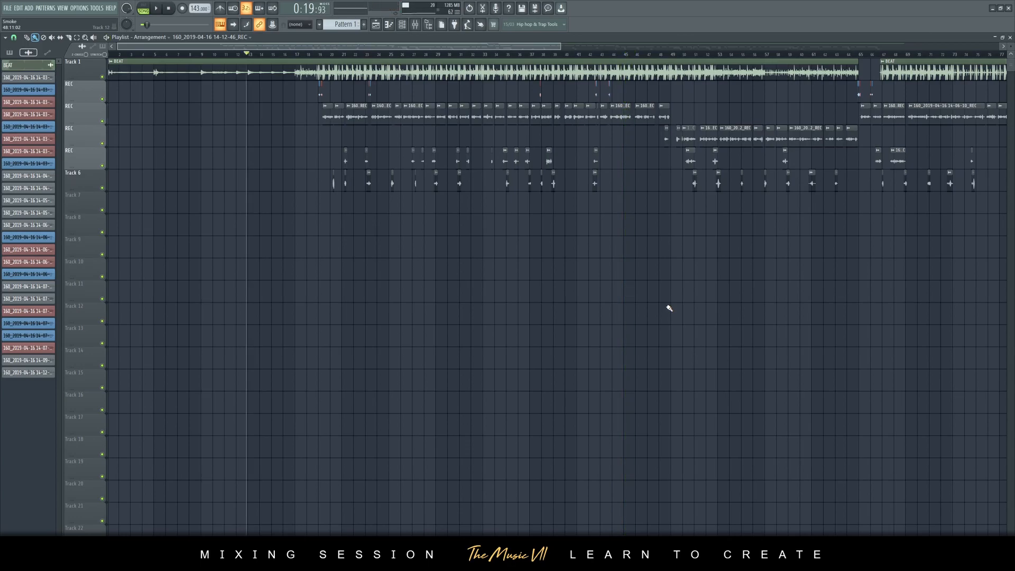
drag(559, 46, 447, 47)
drag(280, 54, 288, 55)
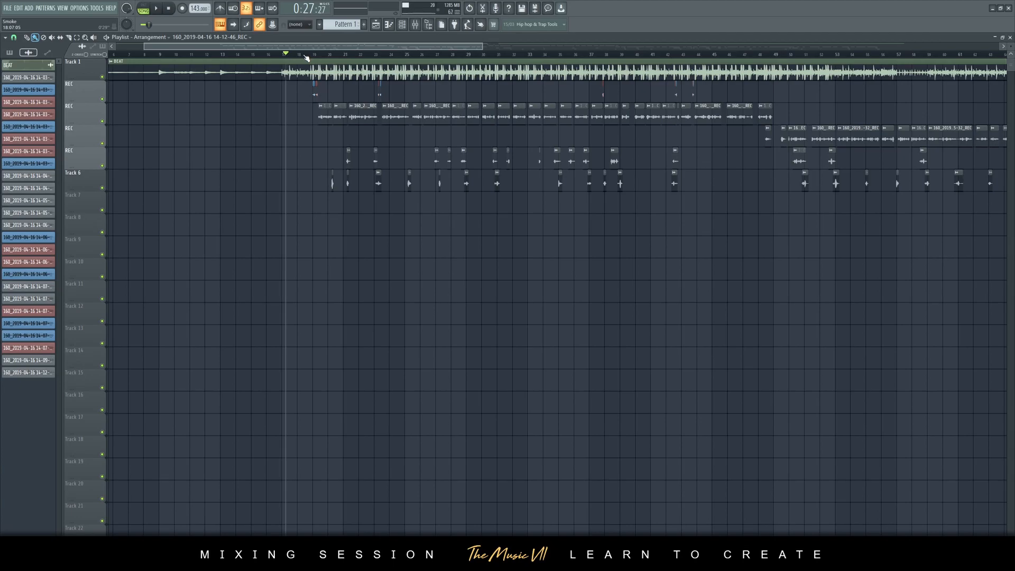
click(300, 54)
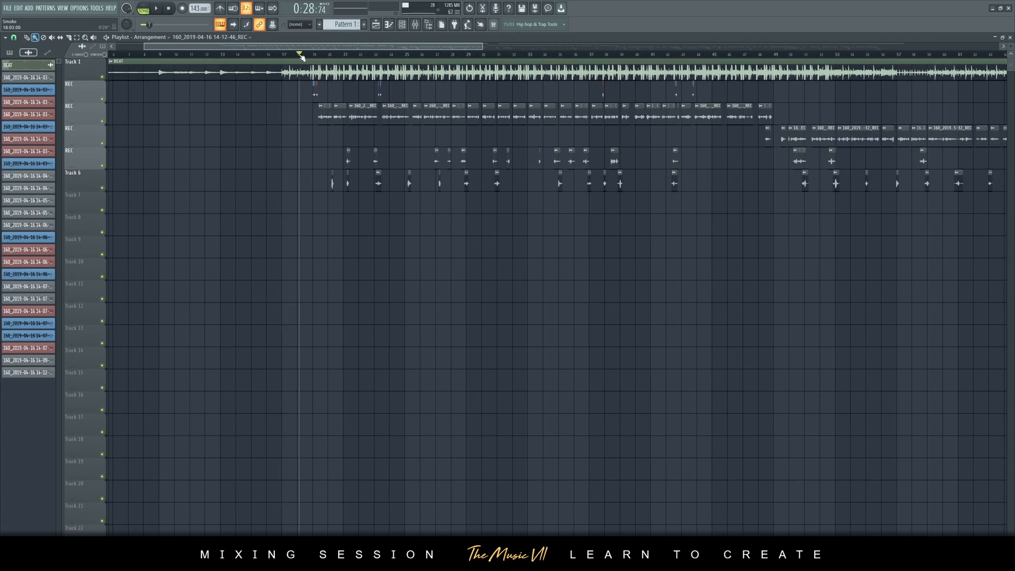
key(F11)
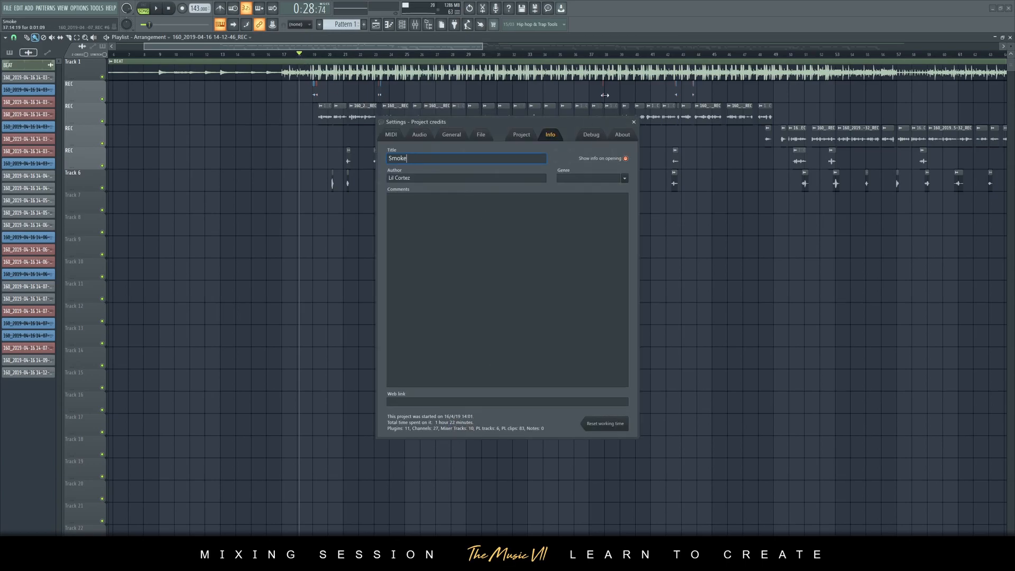
click(634, 122)
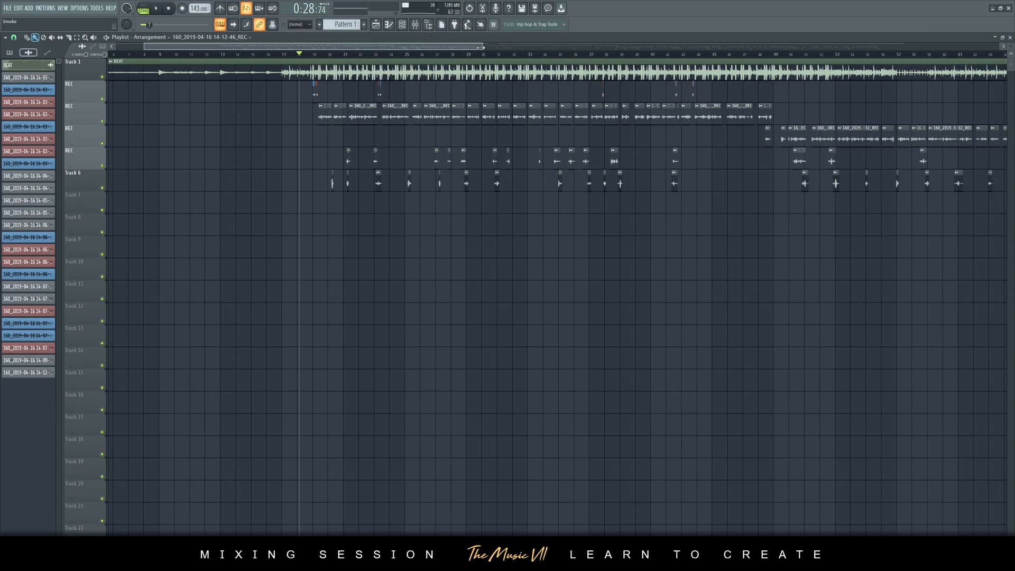
Step: Solo the lead vocal track in the playlist, play it from about bar 19, and select its Vox Lead channel in the mixer
scroll(290, 78, right, 3)
click(275, 54)
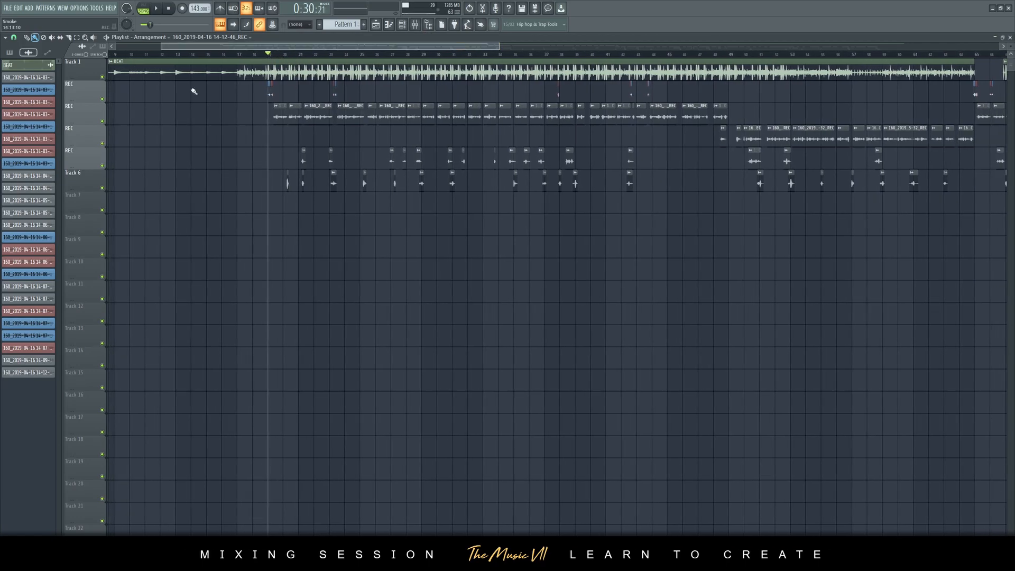
right_click(103, 122)
key(space)
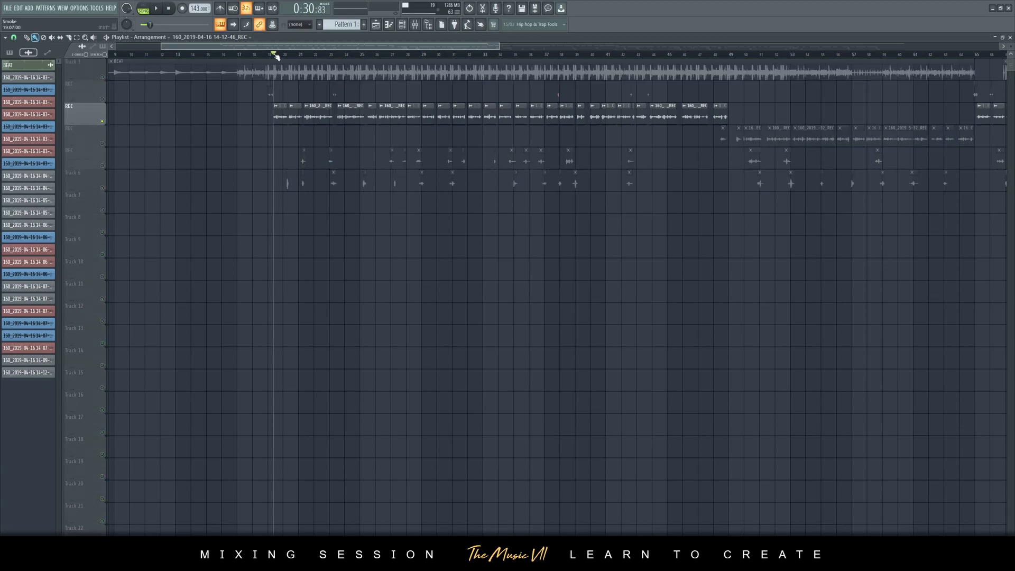
key(F9)
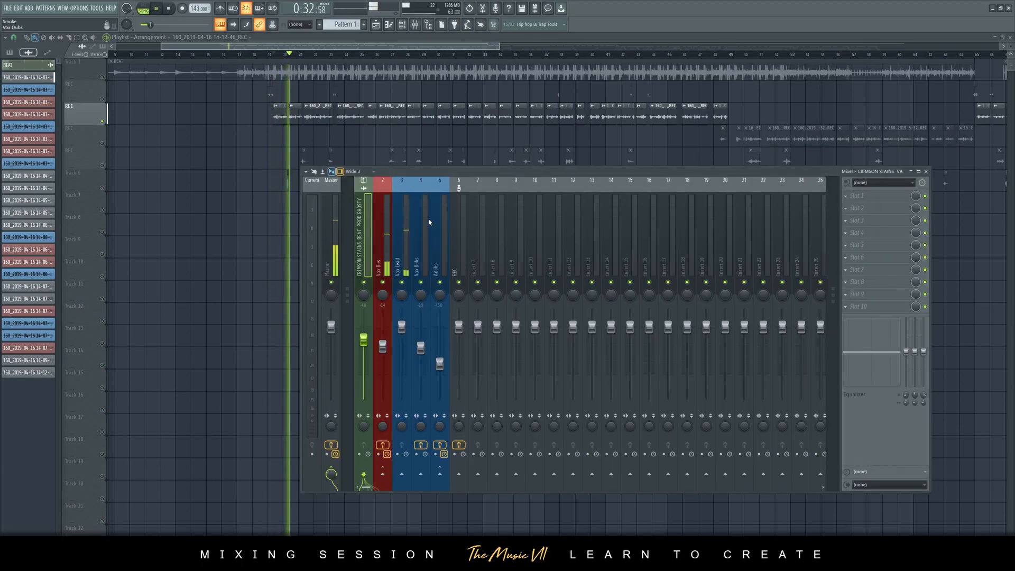
key(space)
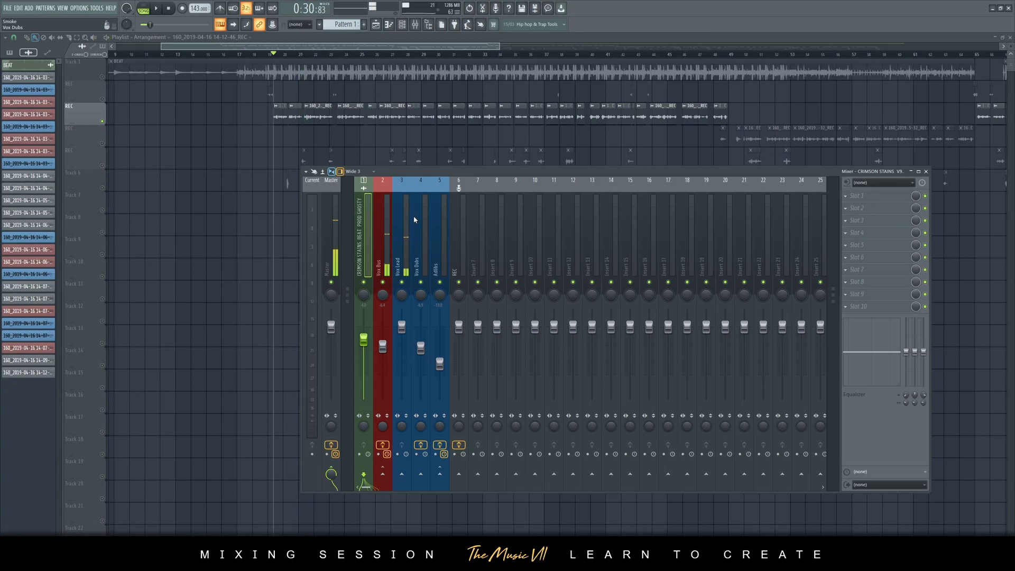
click(408, 220)
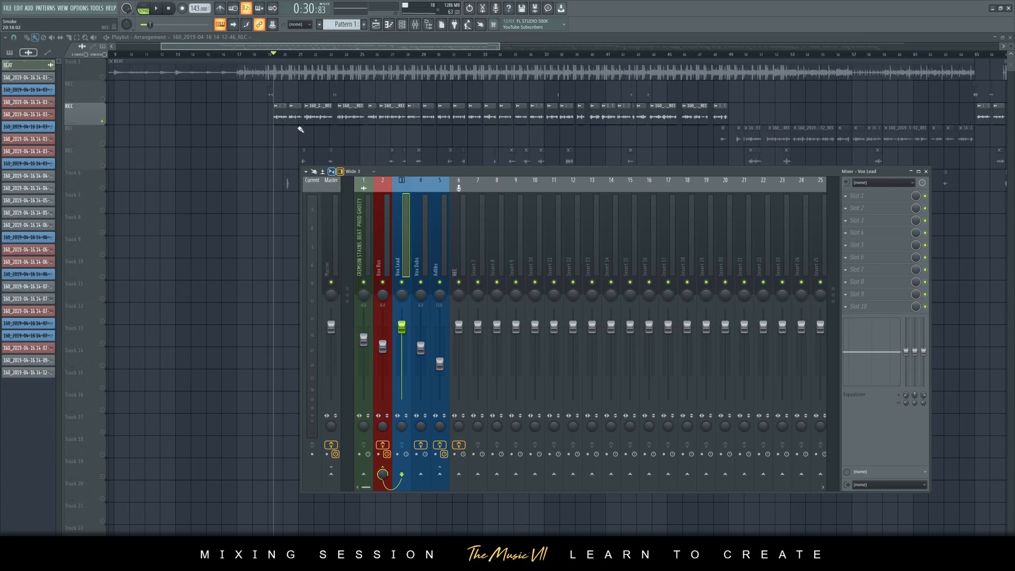
Step: Make the mixer window narrower and place it below the recorded clips so that it no longer covers the vocal tracks
scroll(287, 137, up, 5)
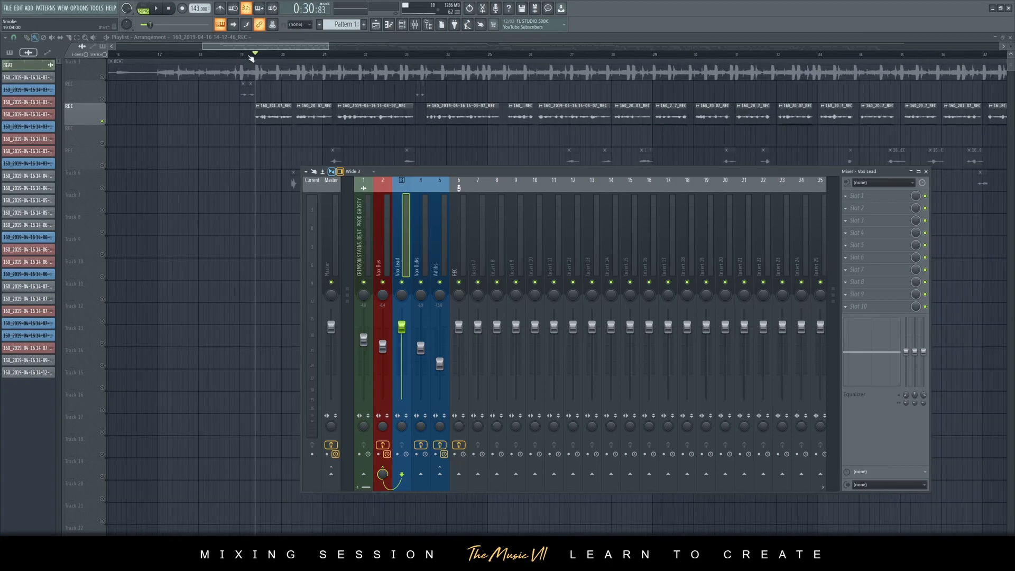
click(249, 56)
click(403, 29)
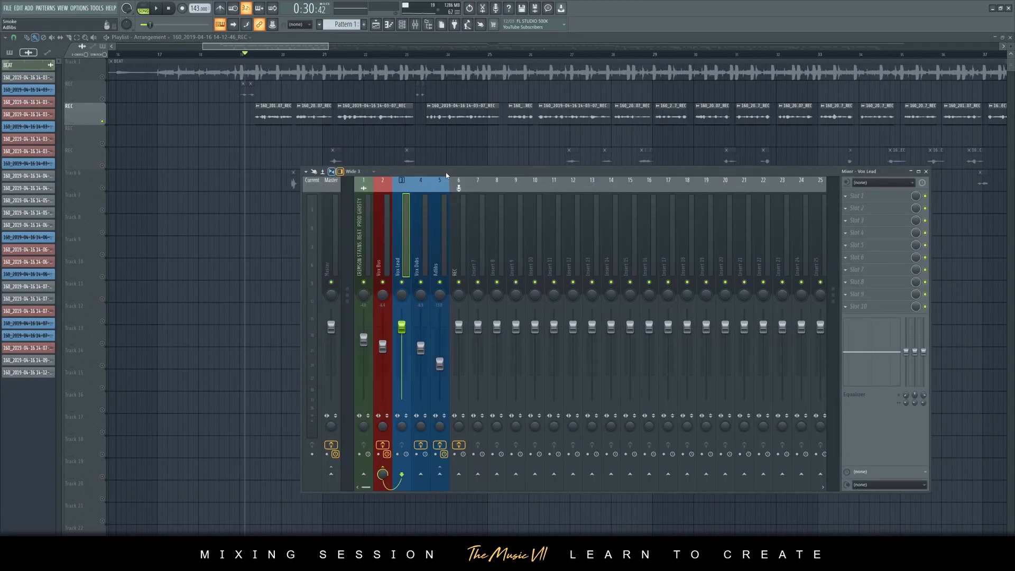
drag(447, 176, 475, 200)
drag(330, 191, 518, 206)
drag(619, 210, 560, 206)
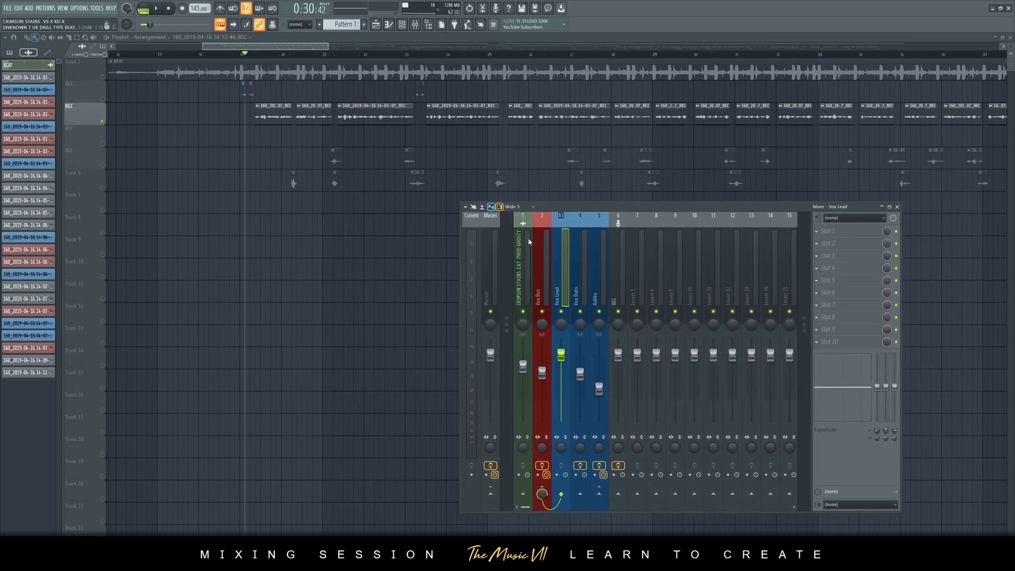
Step: Examine the effect chains on the Vox Dubs, Adlibs, Vox Bus, beat and Vox Lead mixer channels
click(580, 287)
click(601, 290)
click(543, 289)
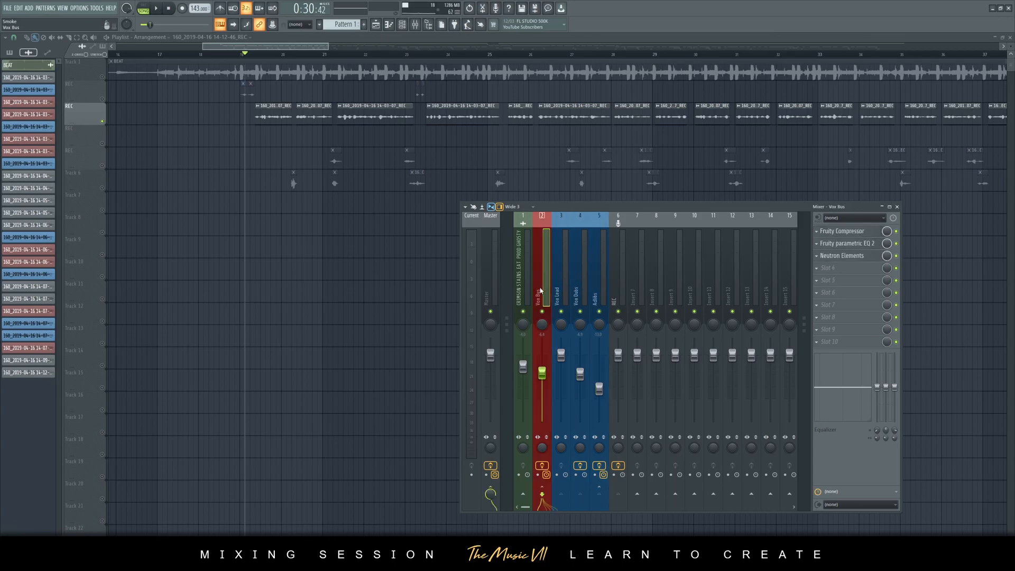
click(524, 286)
click(562, 286)
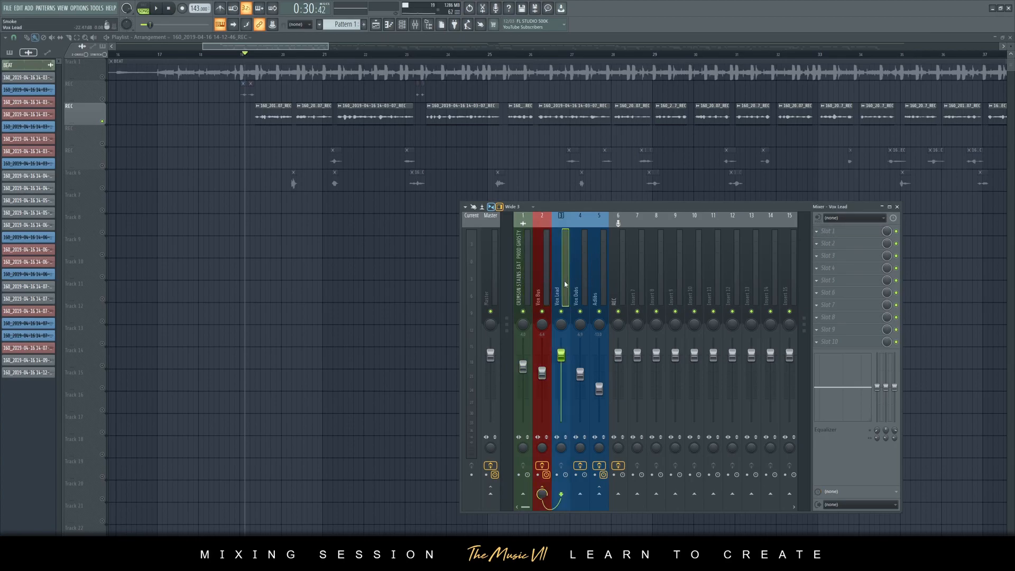
click(579, 294)
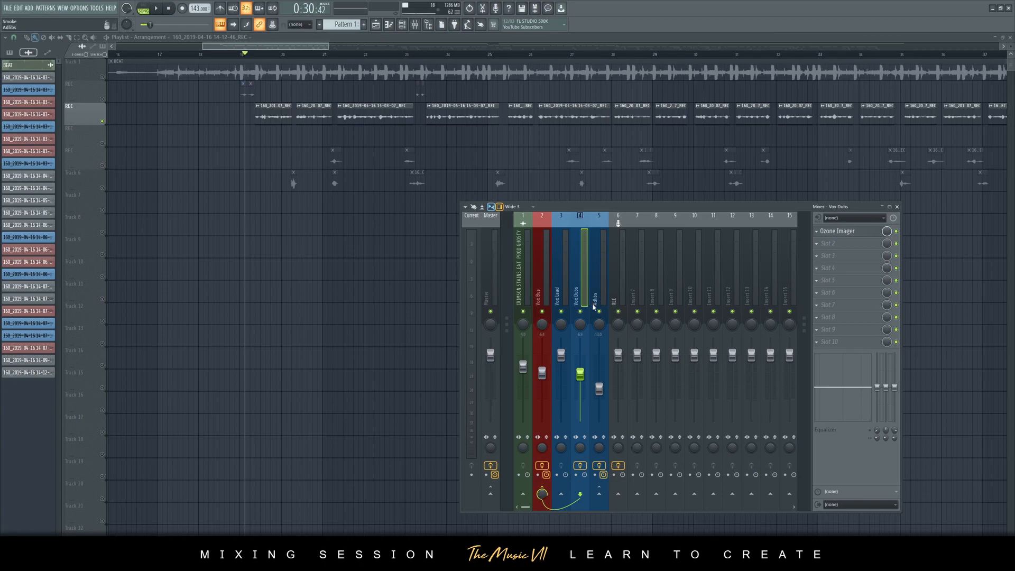
click(594, 290)
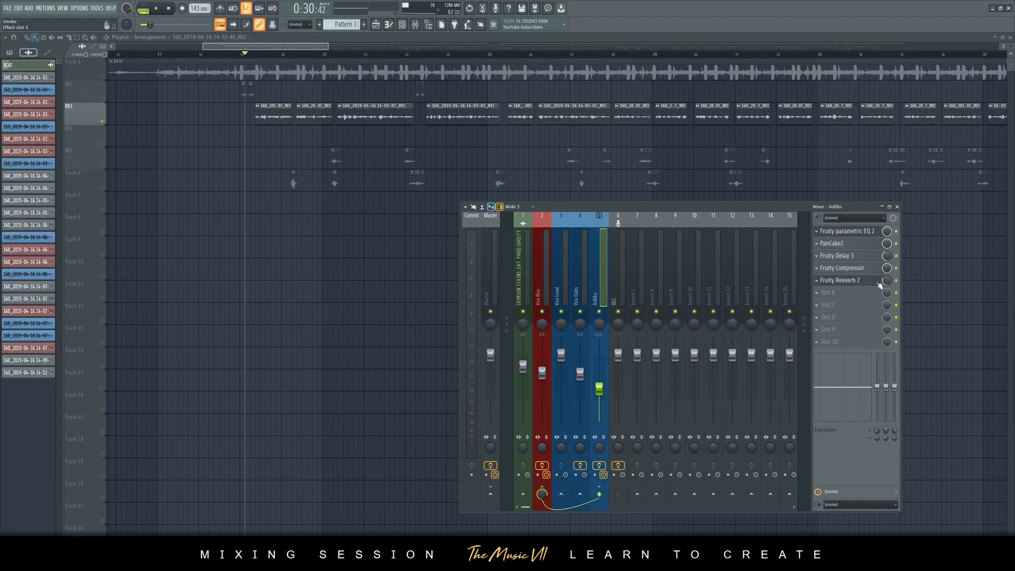
click(539, 296)
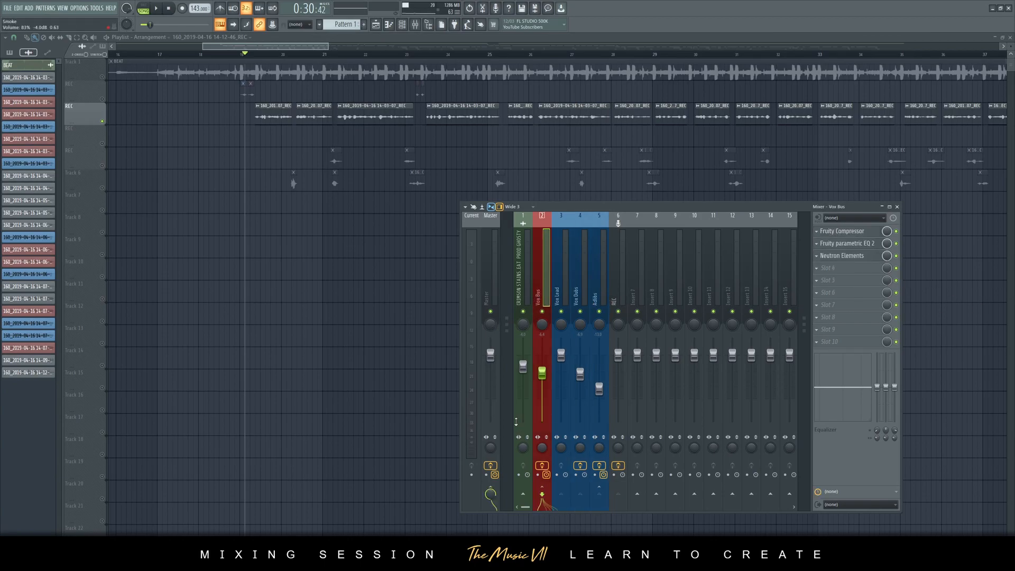
Step: Bypass the effect slots on the Master, Vox Bus, Vox Dubs, Adlibs and REC mixer channels
click(496, 281)
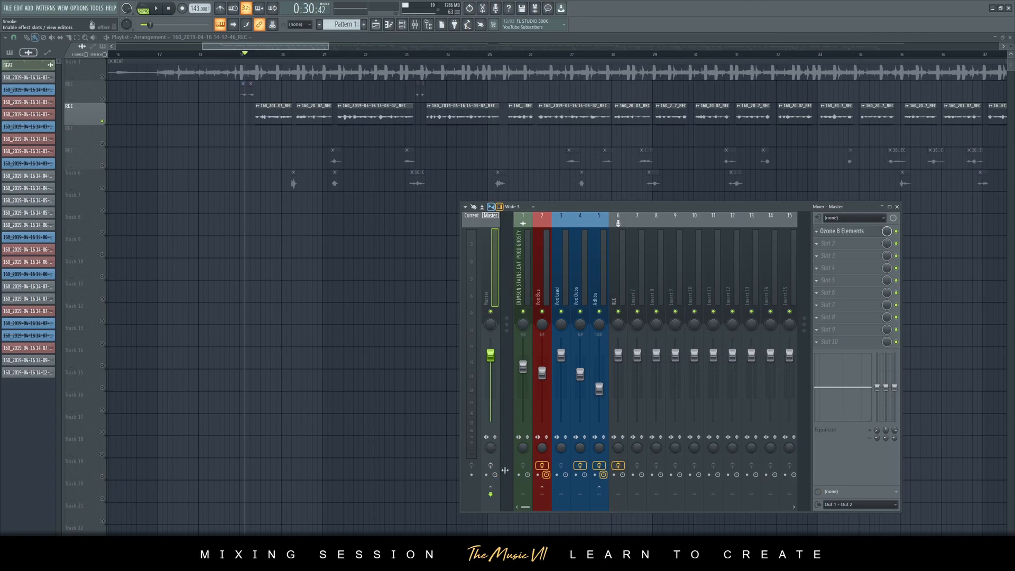
click(545, 467)
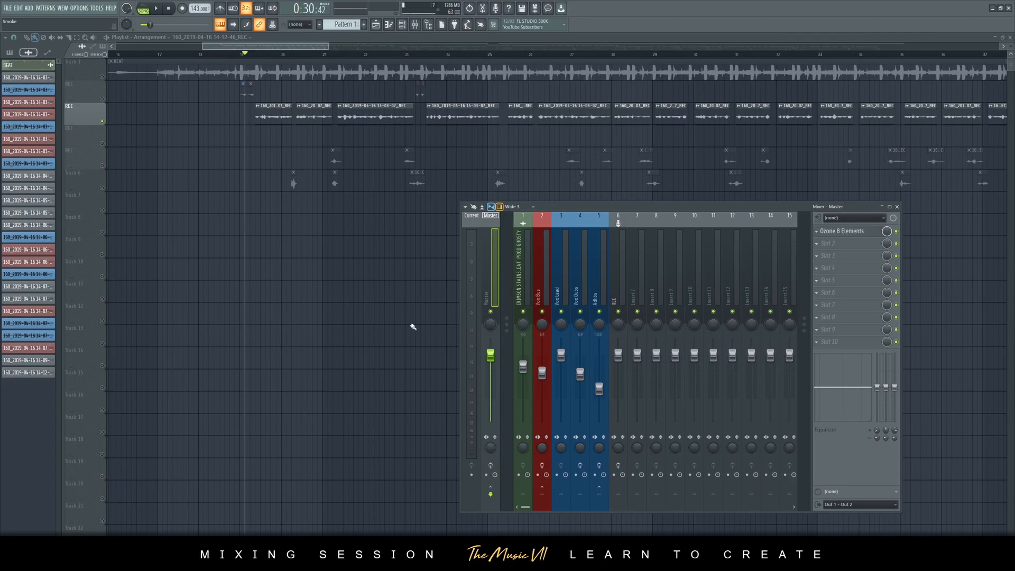
Step: Unsolo the lead vocal track and play all tracks from just before bar 19 while watching the mixer levels
scroll(260, 184, up, 2)
right_click(103, 121)
right_click(103, 120)
right_click(103, 121)
click(209, 55)
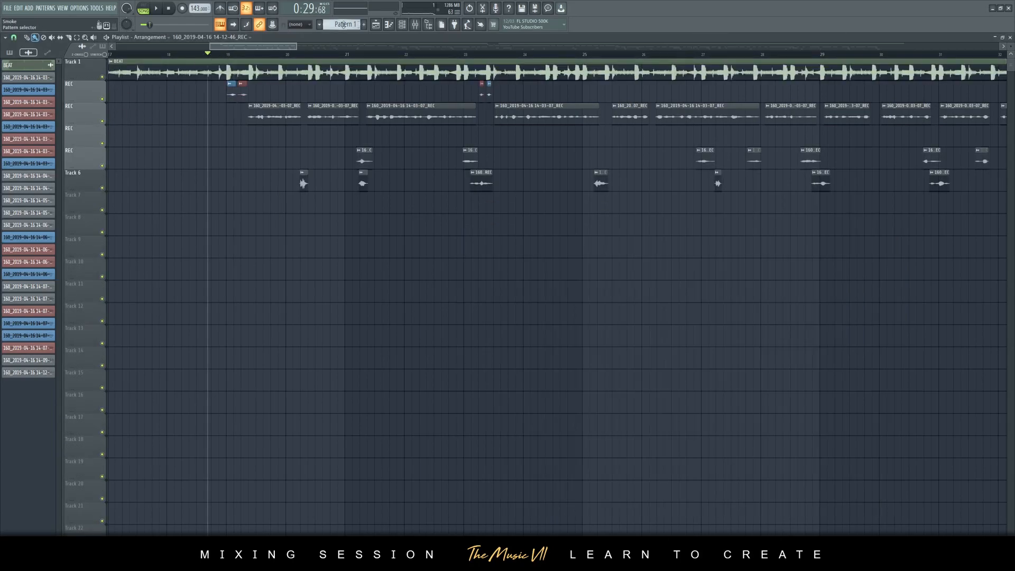
key(space)
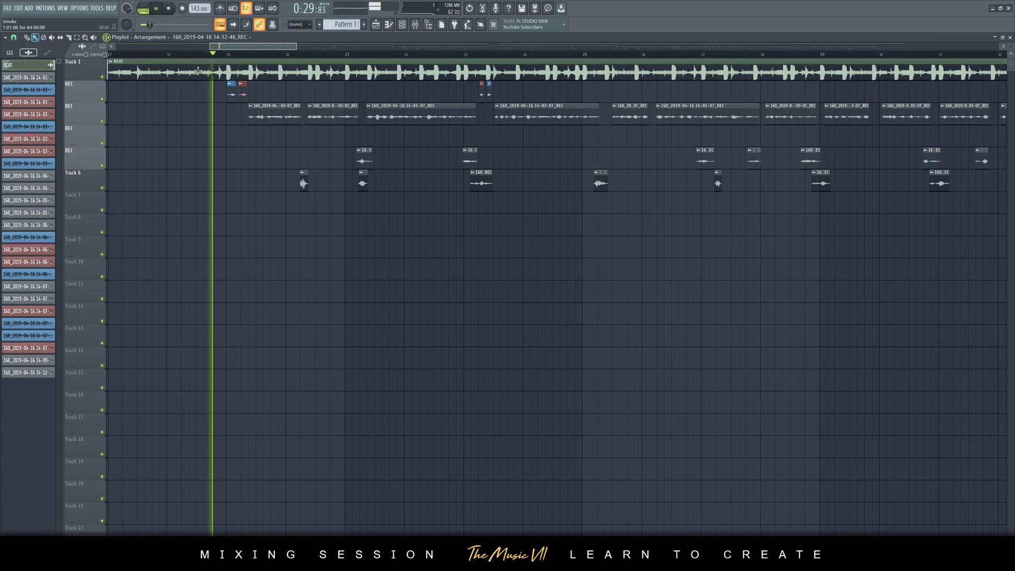
click(413, 25)
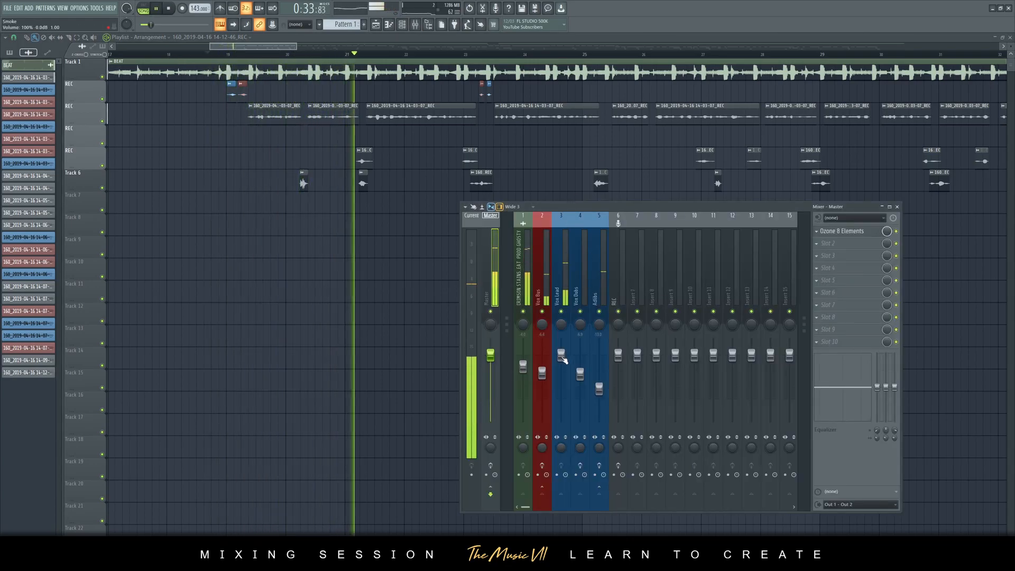
key(space)
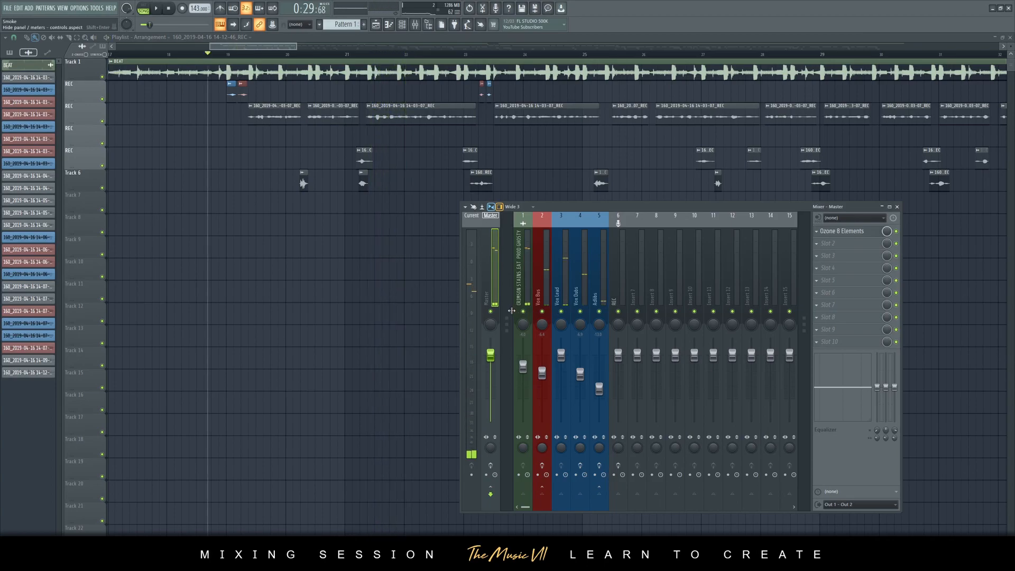
Step: Reset the Vox Bus volume fader to its default and mute the beat channel in the mixer
right_click(546, 375)
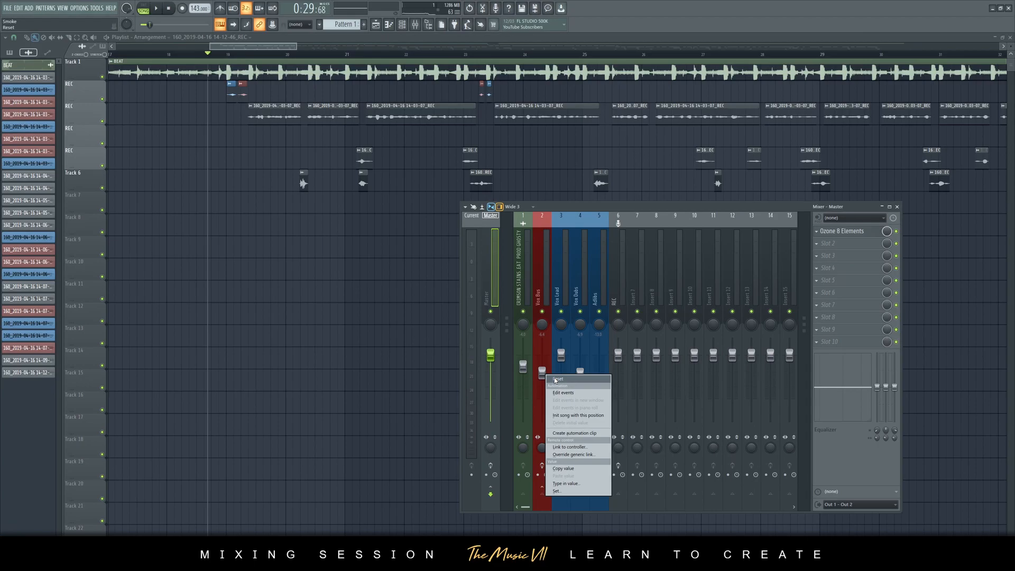
click(555, 380)
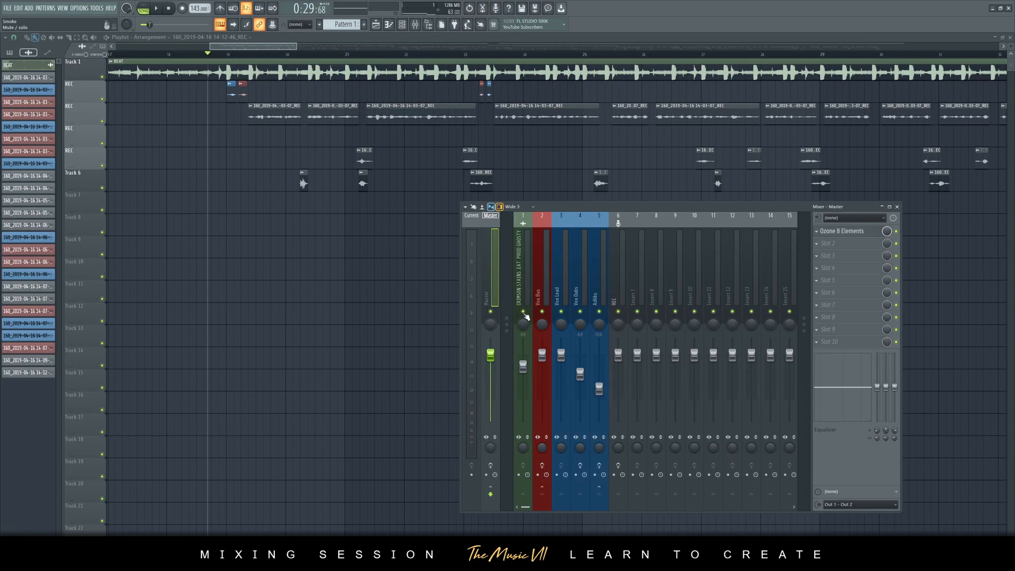
click(523, 312)
Step: Play the dry vocals without the beat from just before bar 19 and check their mixer levels
key(space)
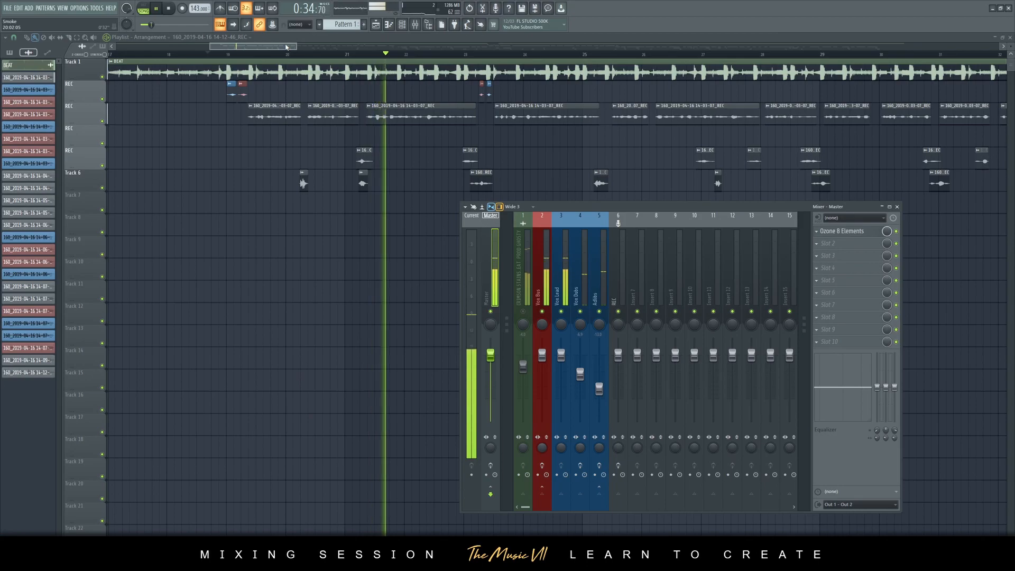
drag(296, 47, 317, 47)
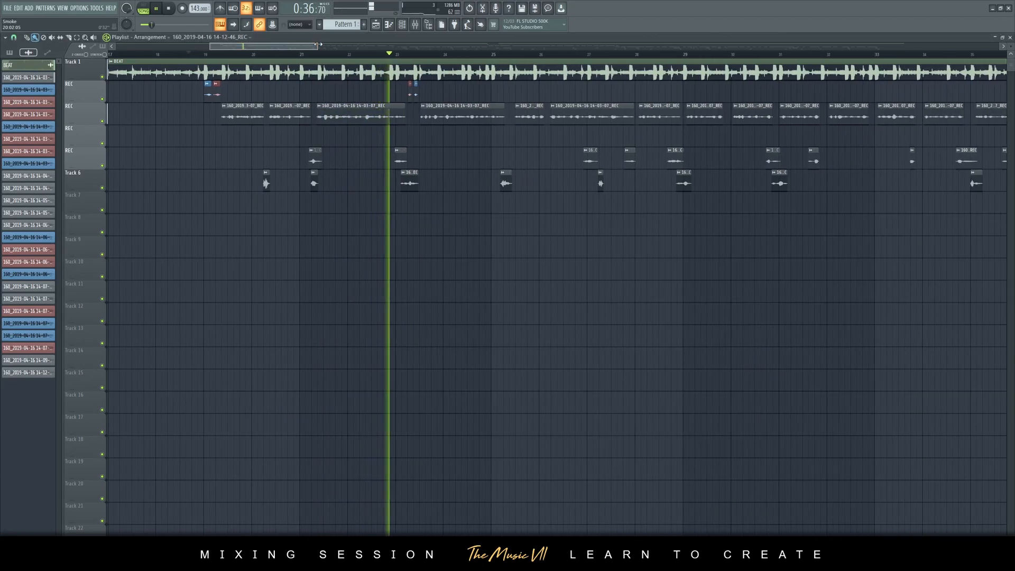
click(410, 28)
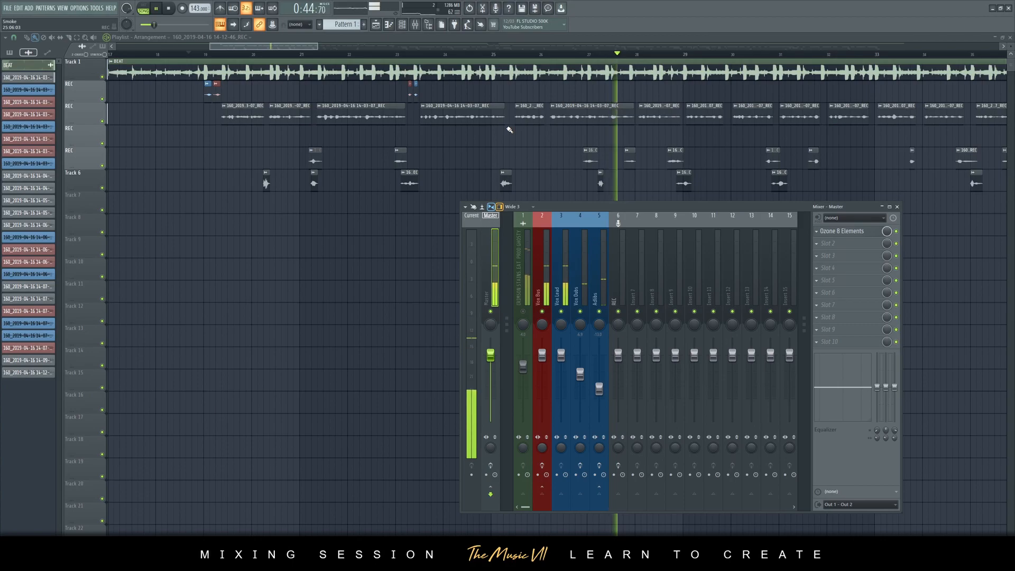
key(space)
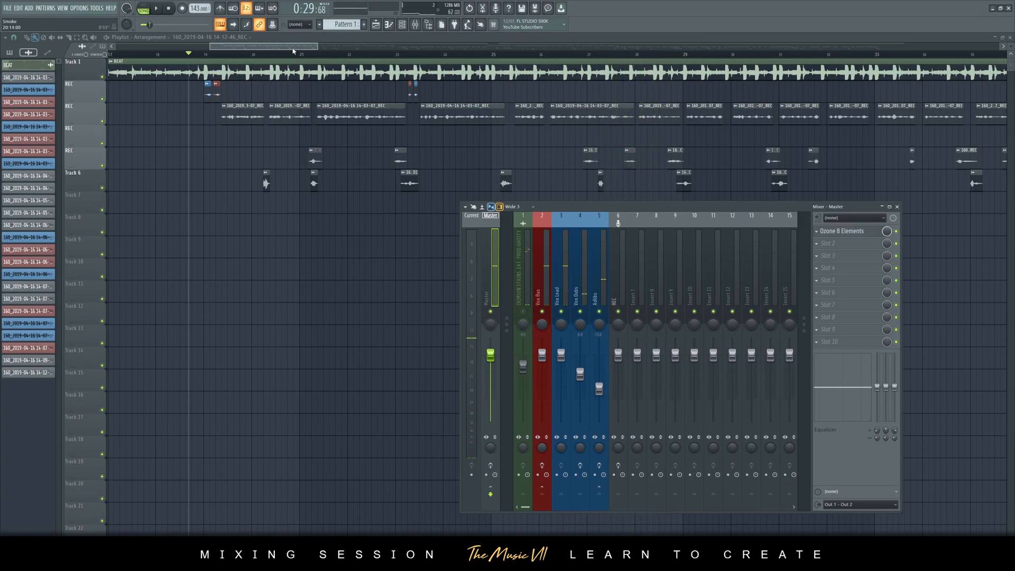
Step: Close the mixer and set the playlist's grid snapping to Bar
key(F9)
scroll(286, 118, up, 5)
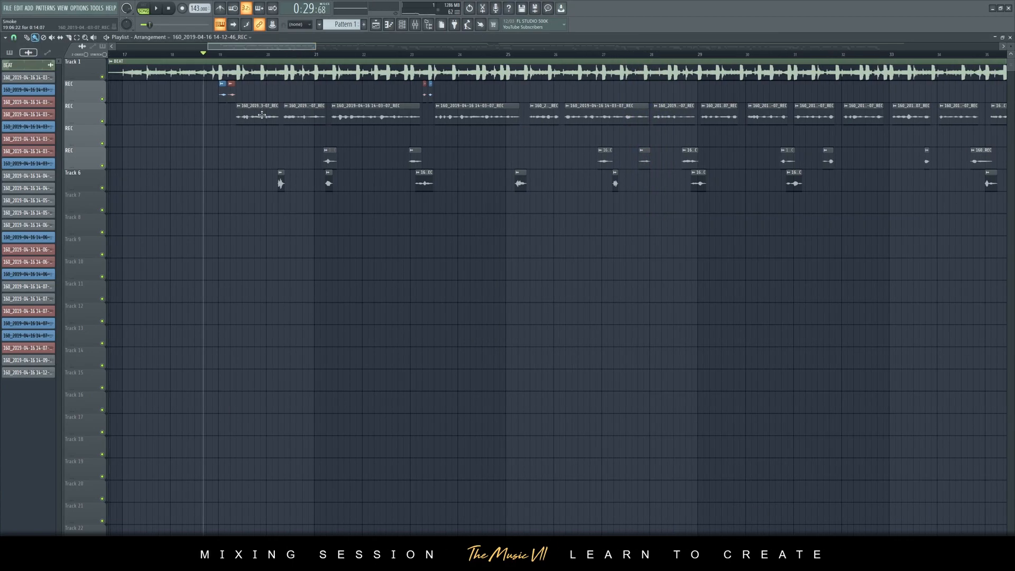
scroll(282, 129, down, 5)
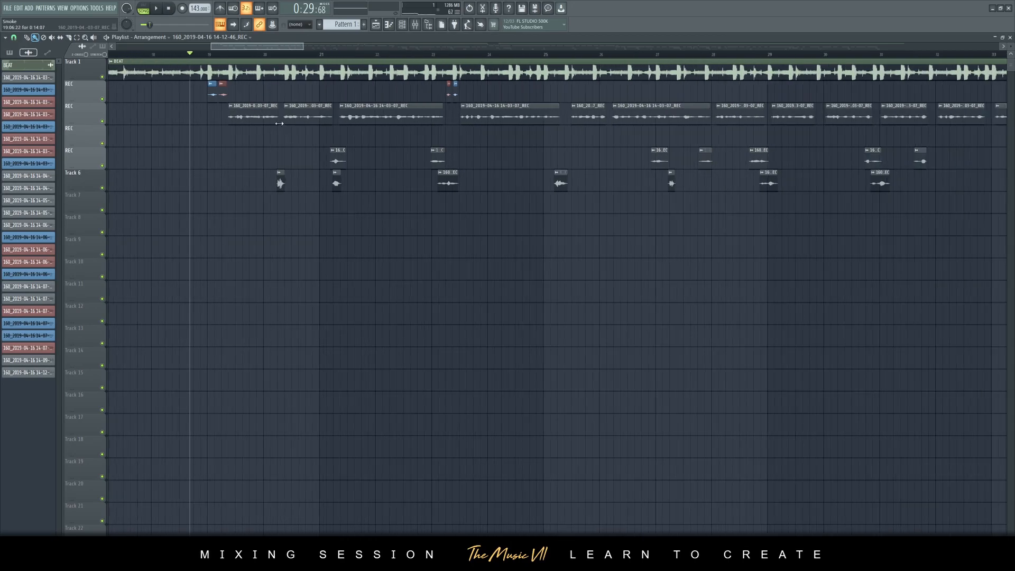
scroll(264, 159, up, 3)
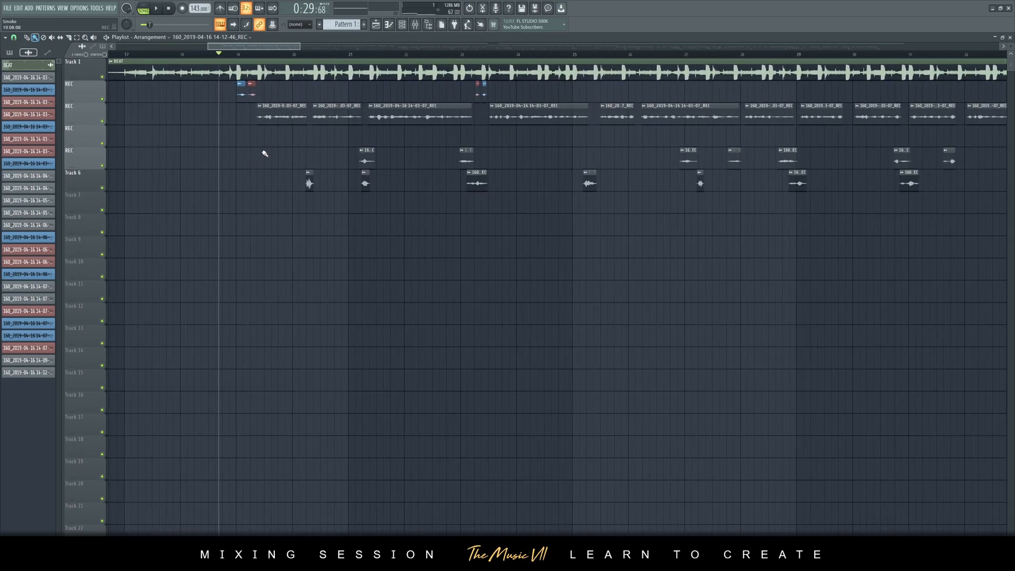
click(13, 37)
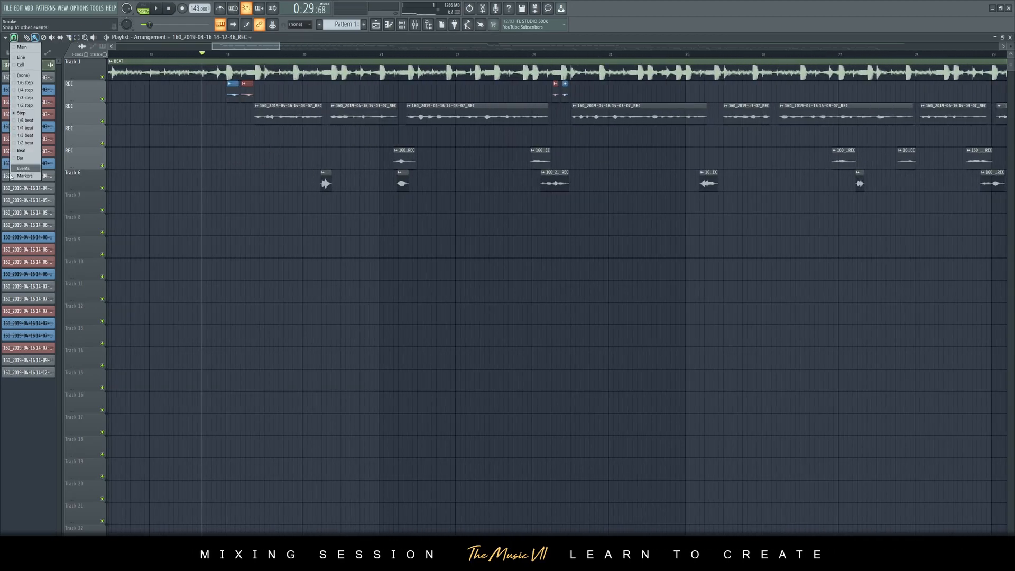
click(26, 159)
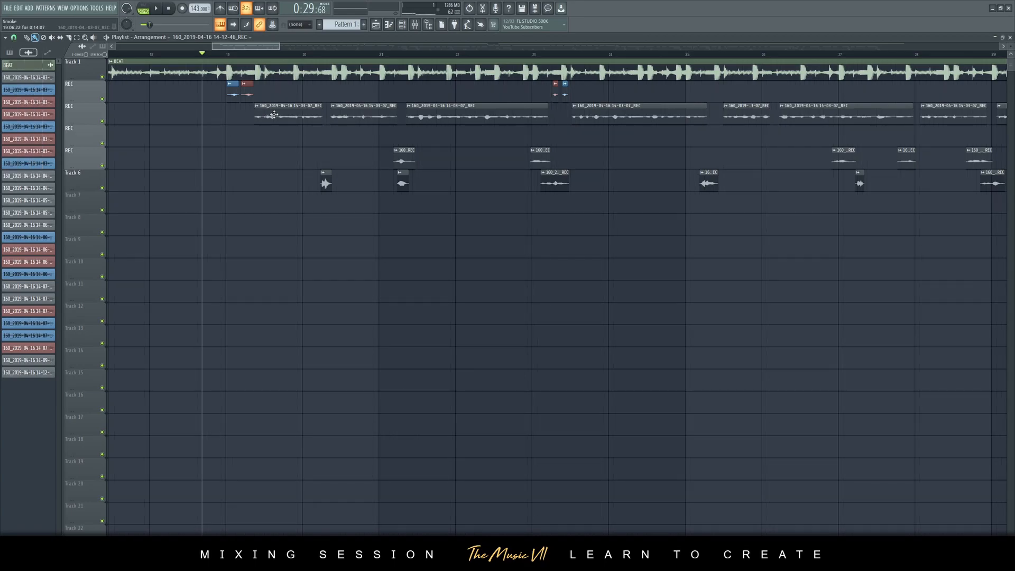
Step: Place the lead vocal recording on empty Track 14, aligned with the first lead clip after bar 19, and extend it past bar 41
click(285, 358)
drag(320, 357, 856, 358)
scroll(666, 321, down, 4)
drag(274, 50, 315, 48)
drag(500, 356, 991, 356)
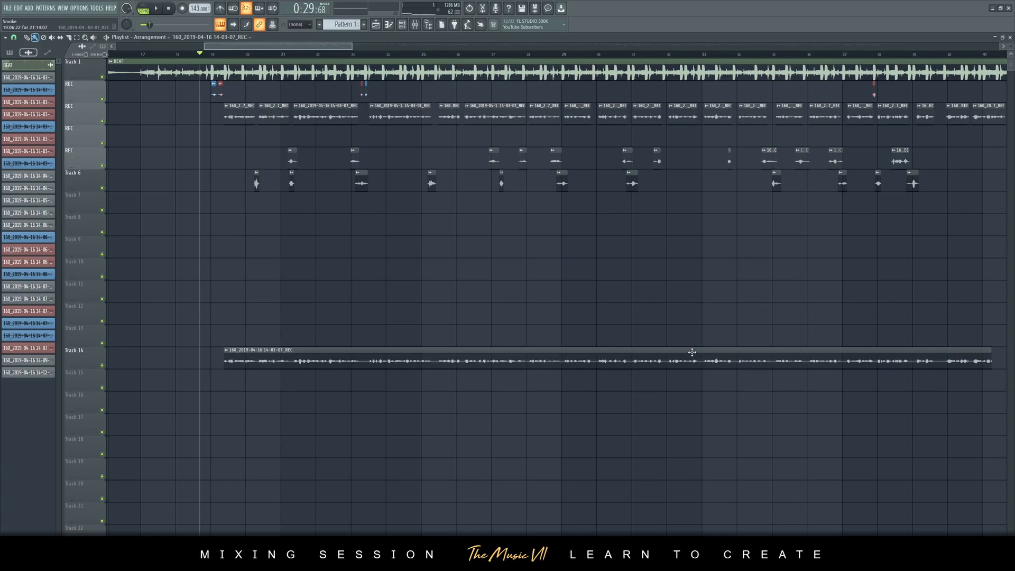
Step: Solo Track 14, play the lead vocal recording and check its level on the Vox Lead mixer channel
right_click(102, 365)
key(space)
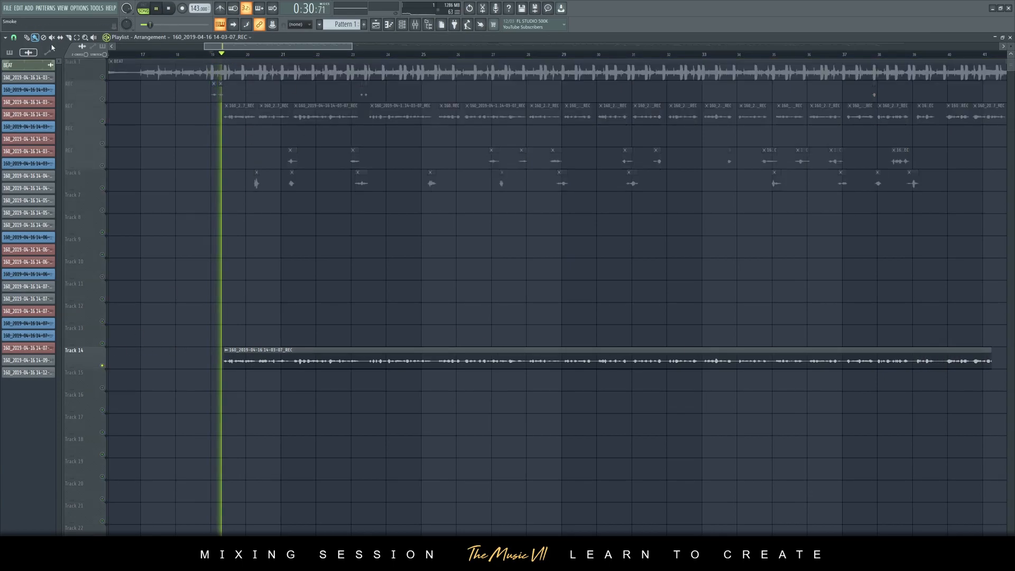
double_click(358, 358)
click(278, 147)
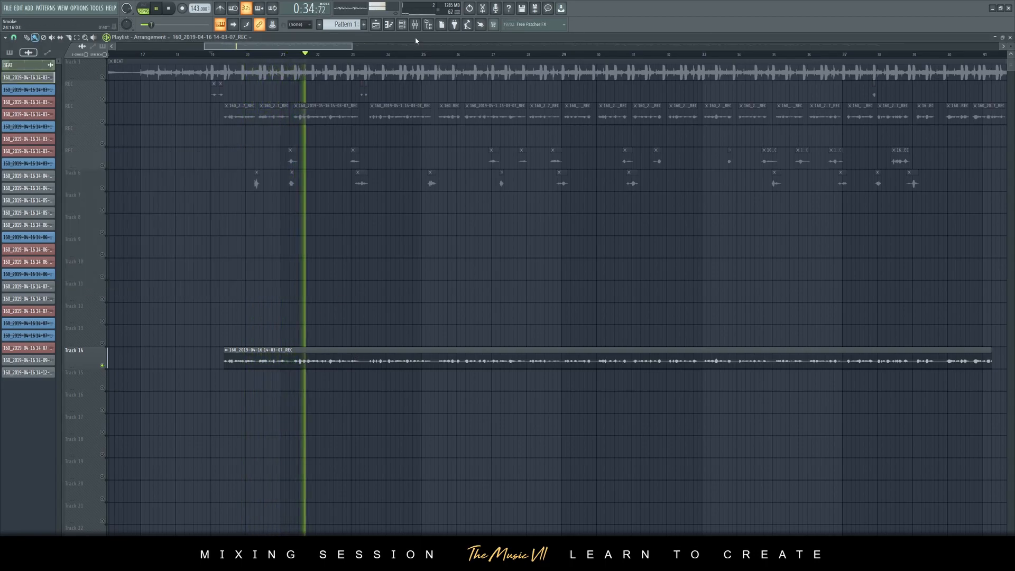
click(415, 24)
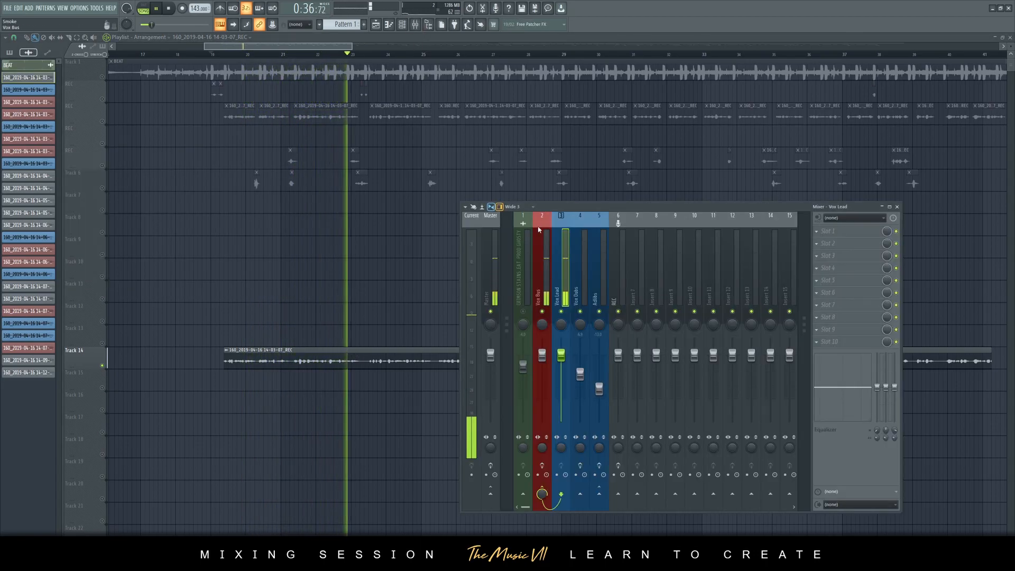
key(space)
Step: Enable Normalize for the lead vocal recording on Track 14 and close its sample settings
click(294, 360)
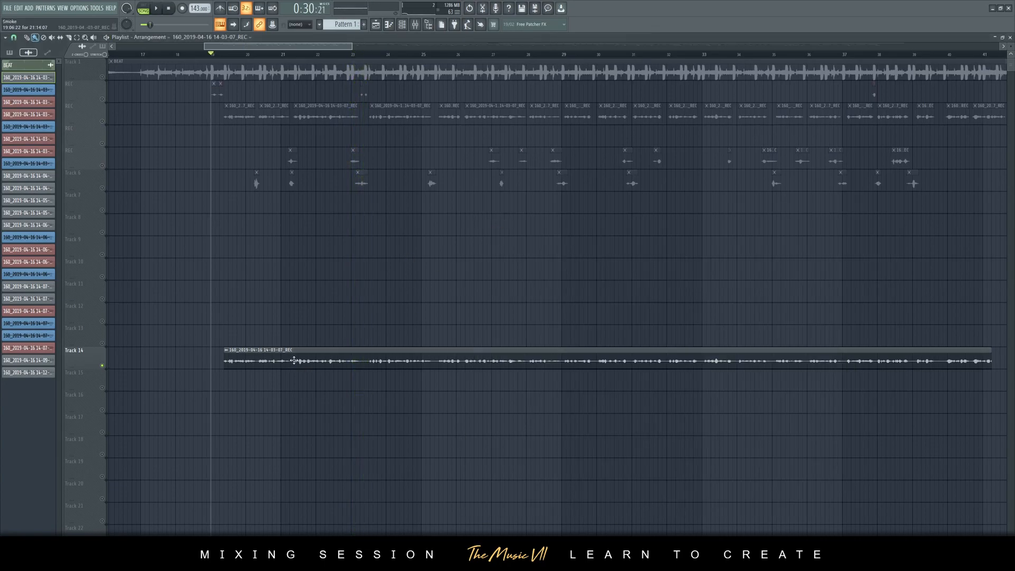
double_click(294, 360)
click(185, 218)
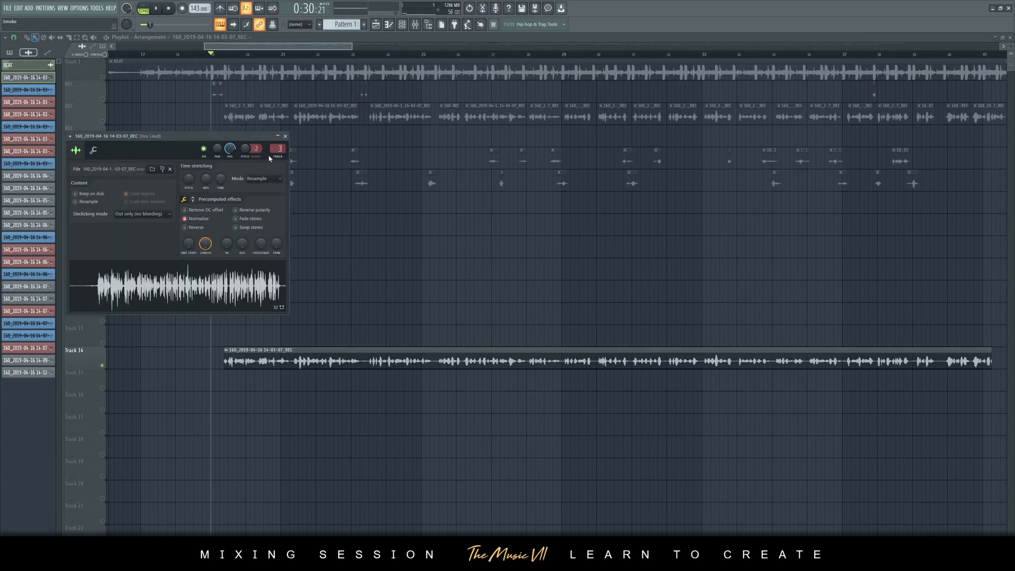
click(286, 136)
Step: Play the normalized lead vocal and check its level on the Vox Lead mixer channel
key(space)
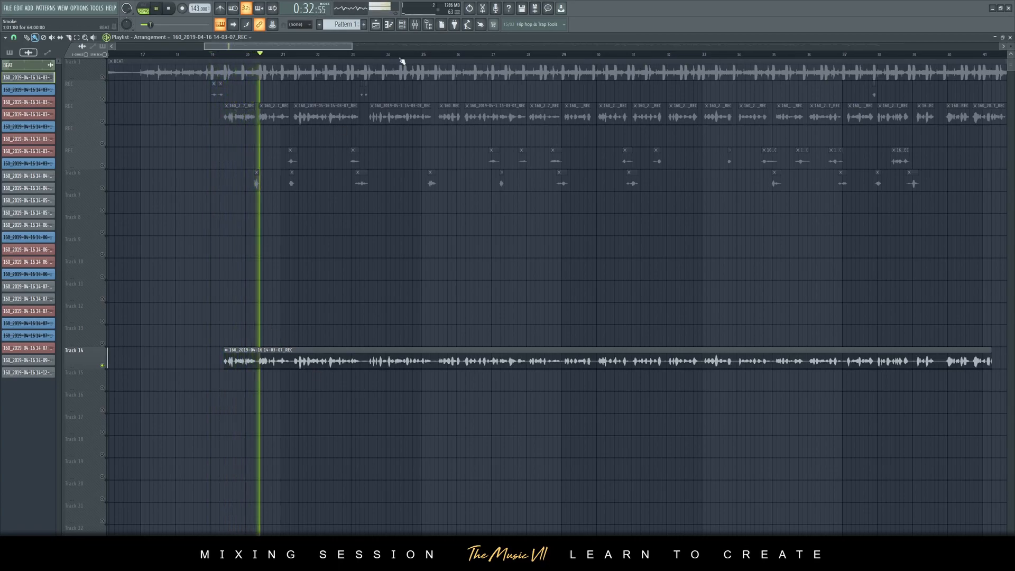
click(416, 25)
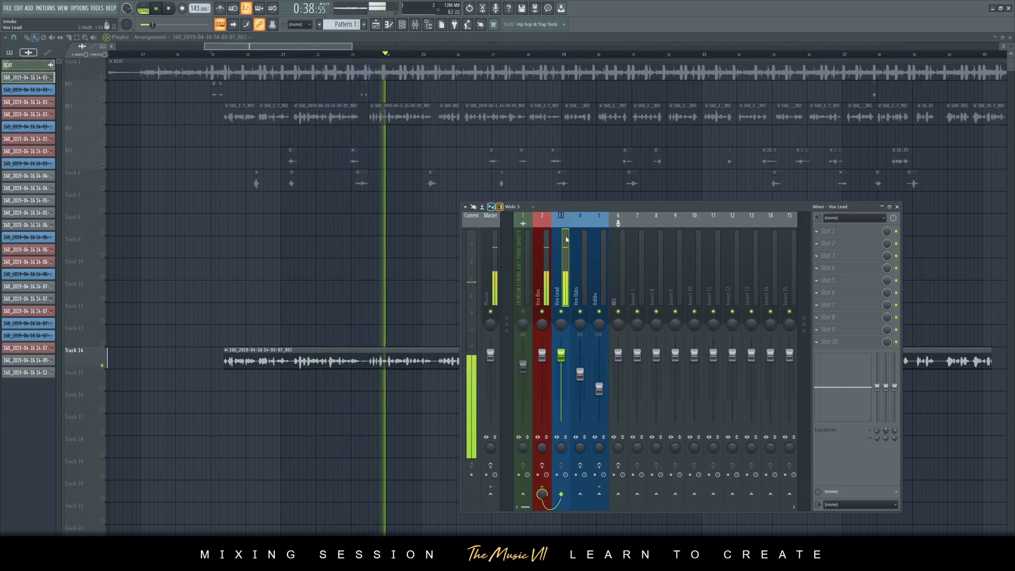
key(space)
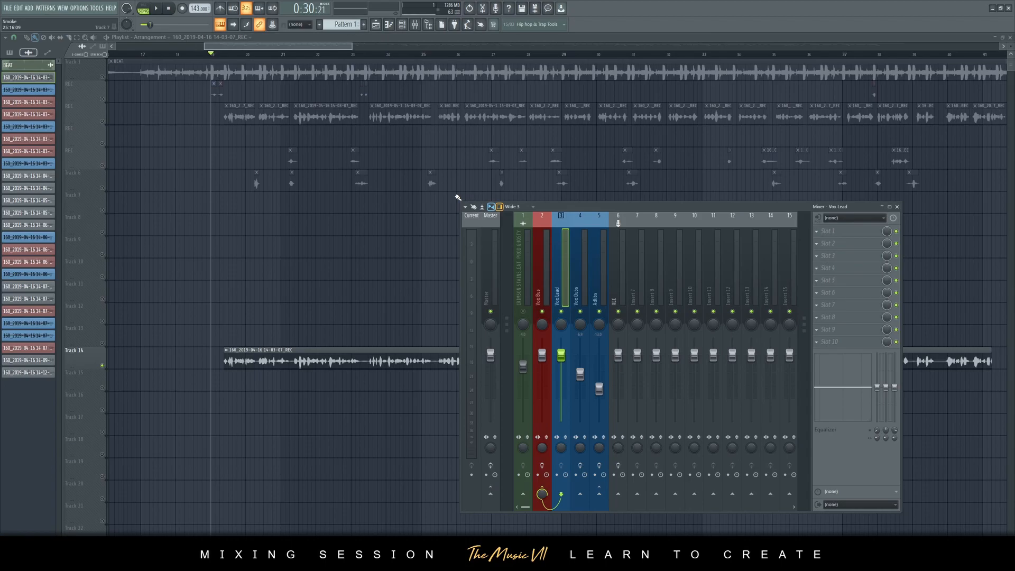
Step: Disable Normalize for the lead vocal recording and close its sample settings
double_click(259, 362)
click(196, 222)
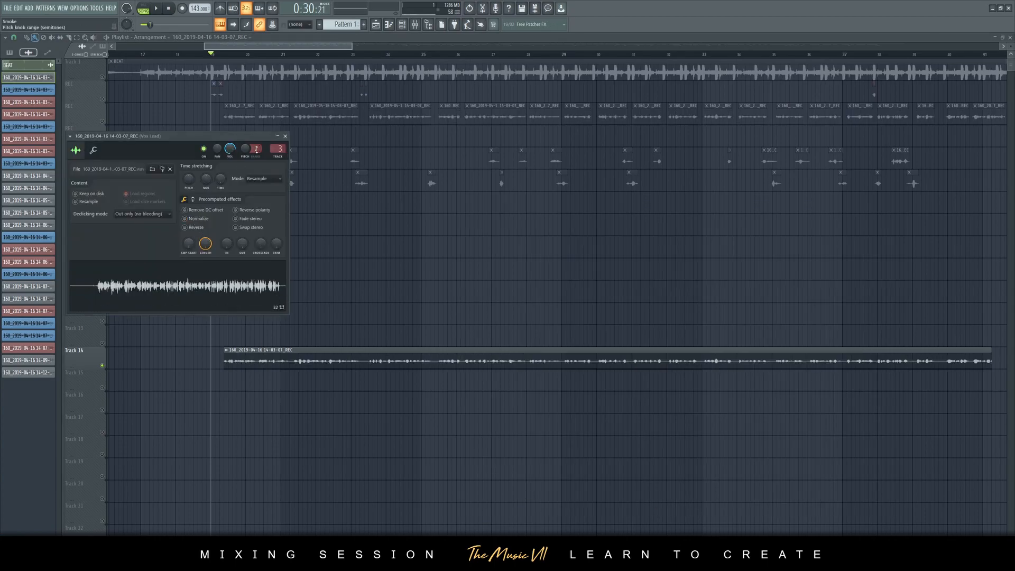
click(289, 138)
Step: Delete the lead vocal clip from Track 14 and unsolo the playlist tracks
scroll(321, 200, up, 3)
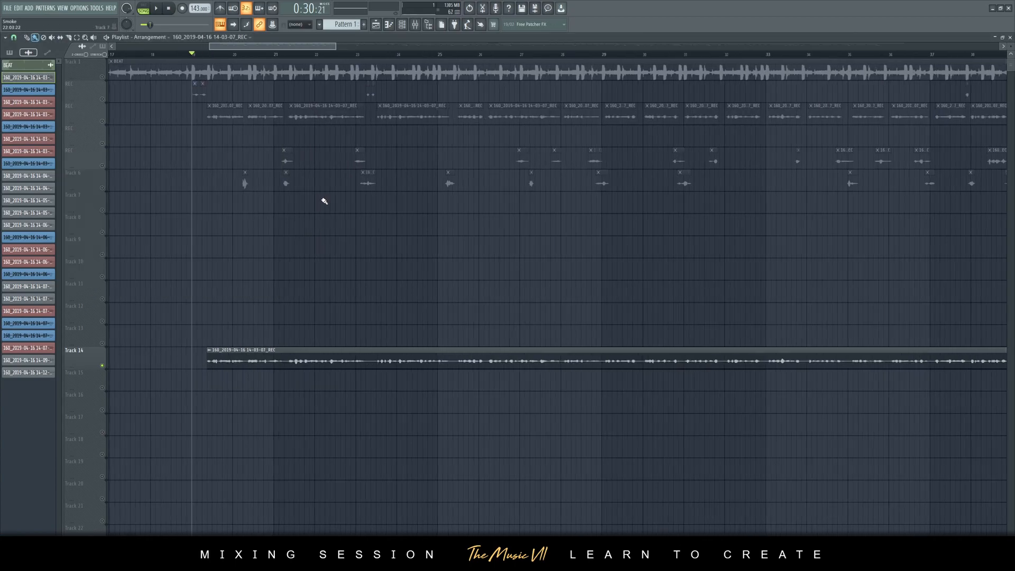
drag(267, 46, 261, 46)
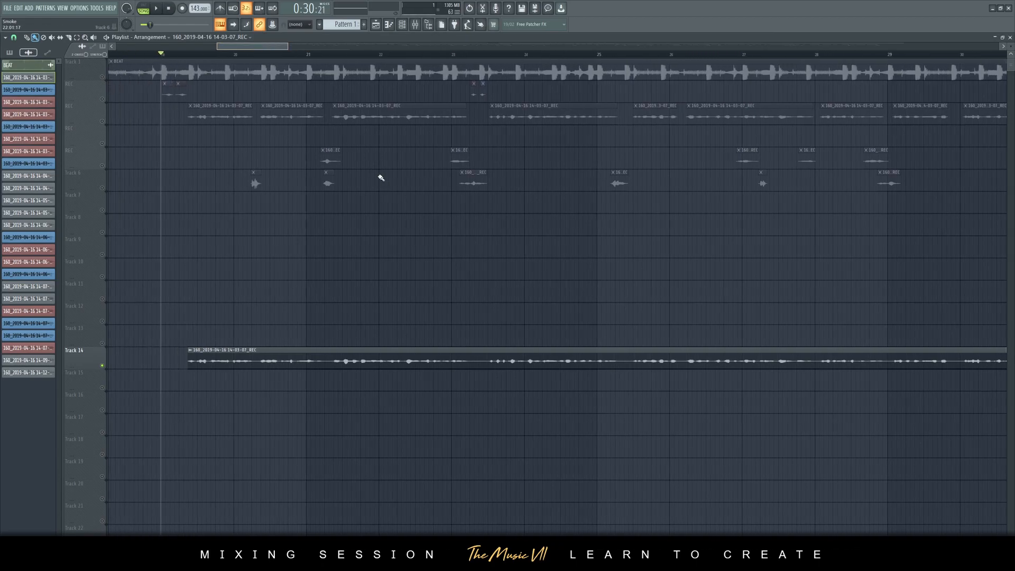
scroll(382, 225, down, 4)
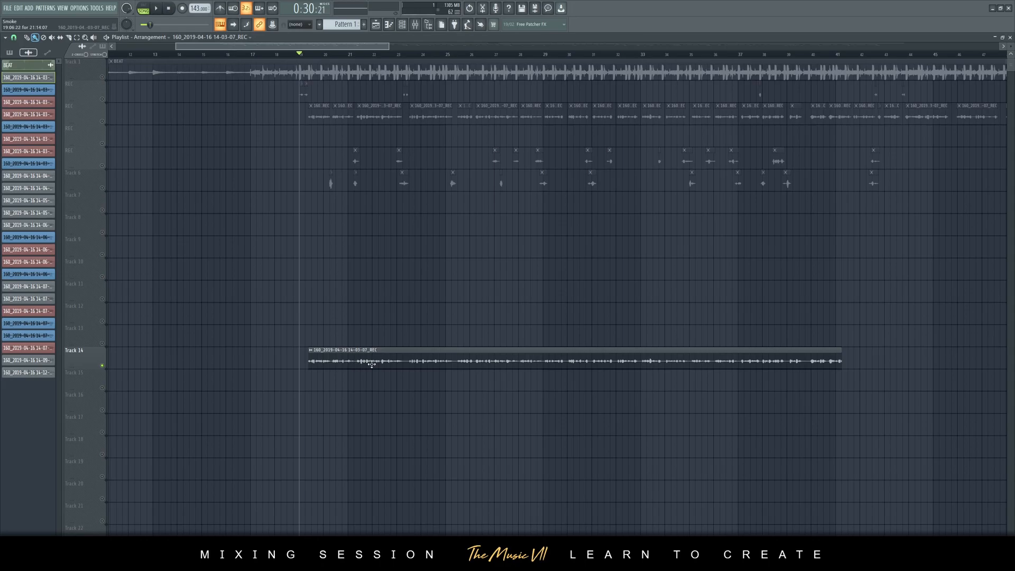
right_click(461, 365)
right_click(102, 121)
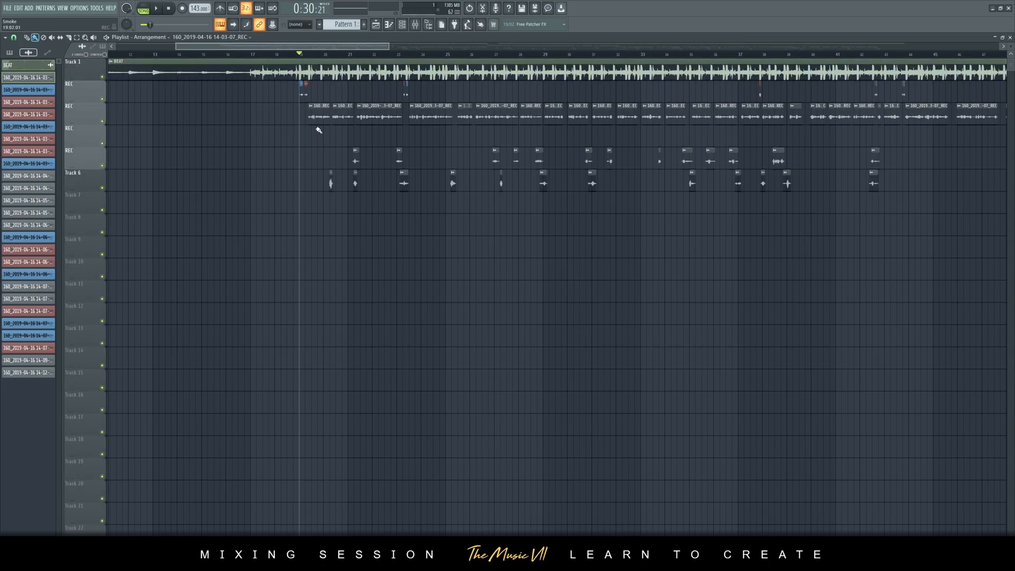
Step: Mute the beat on Track 1 in the playlist
scroll(331, 143, up, 4)
click(103, 77)
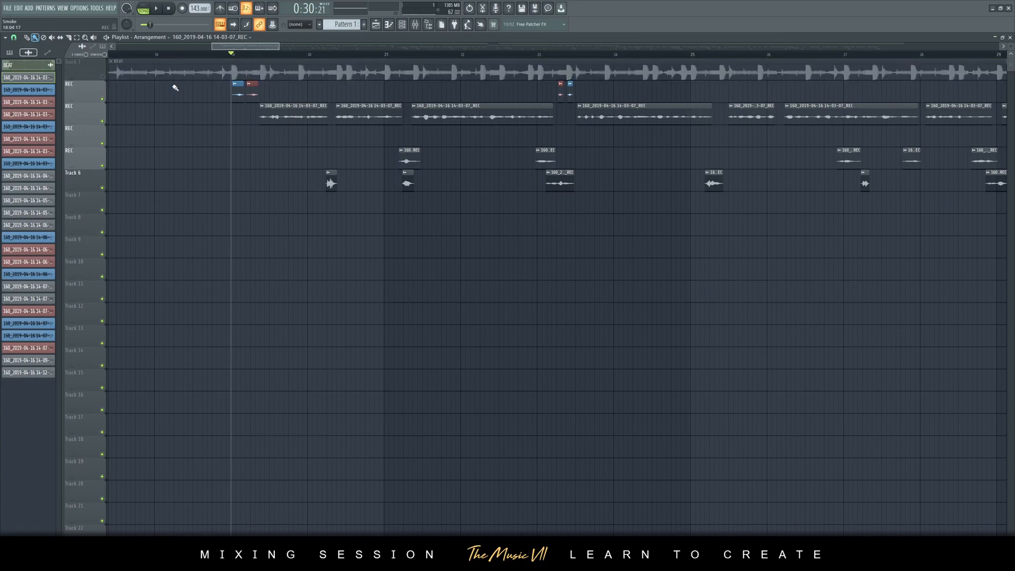
scroll(175, 86, up, 2)
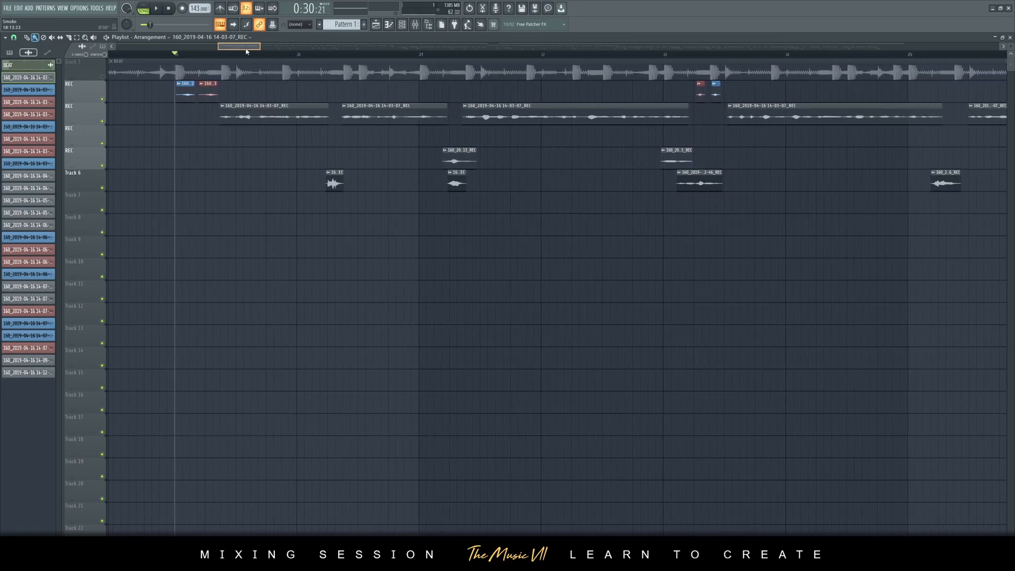
Step: Play the dry vocals from just before the first lead vocal clip and check their mixer levels
scroll(309, 144, up, 3)
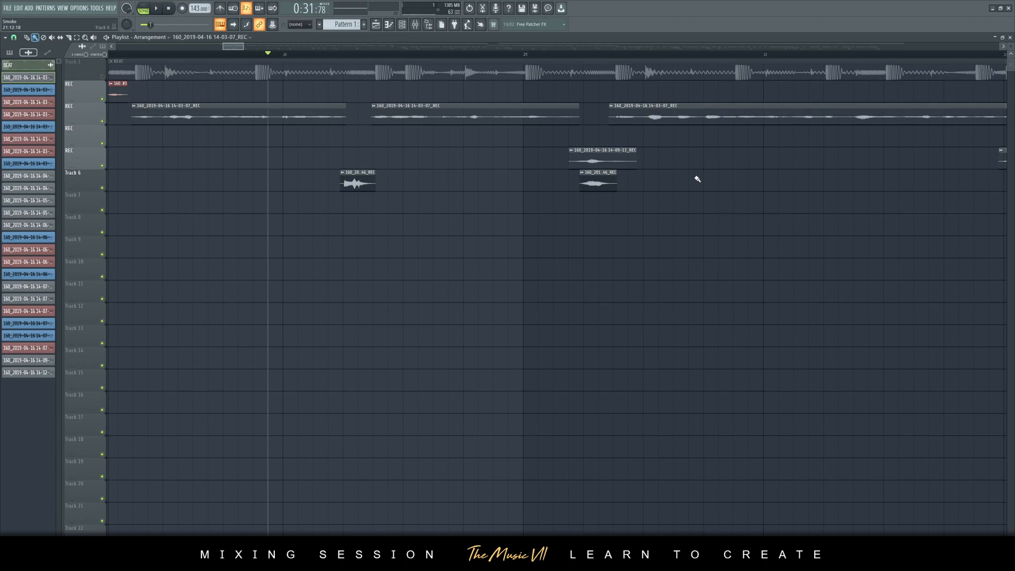
drag(221, 46, 342, 50)
scroll(238, 134, up, 5)
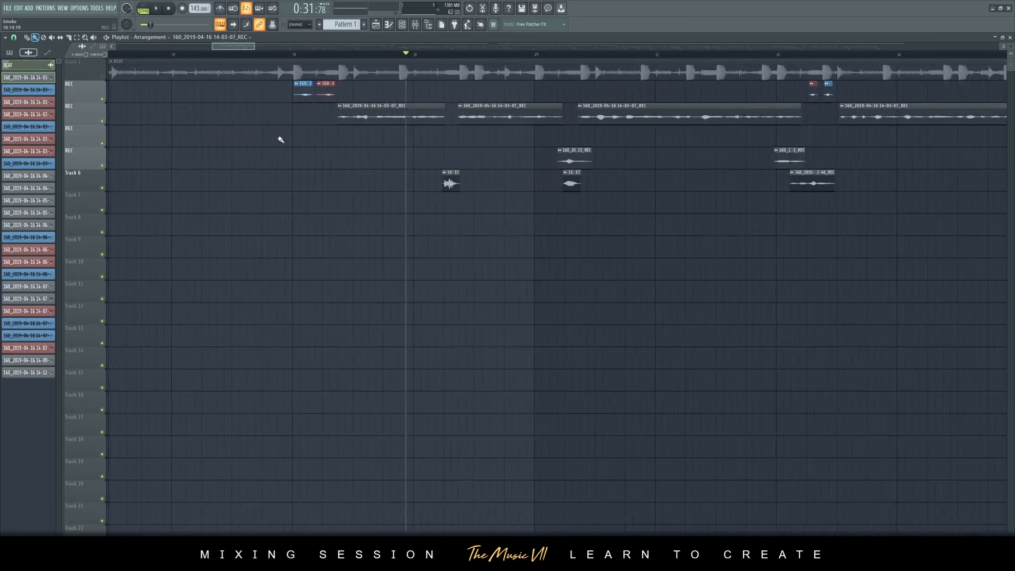
click(330, 54)
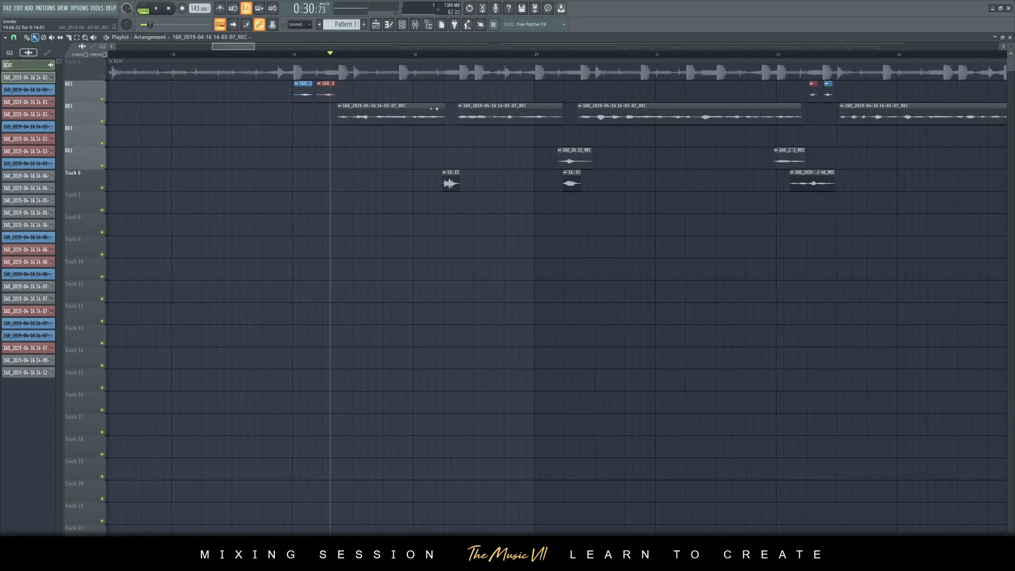
scroll(378, 136, right, 4)
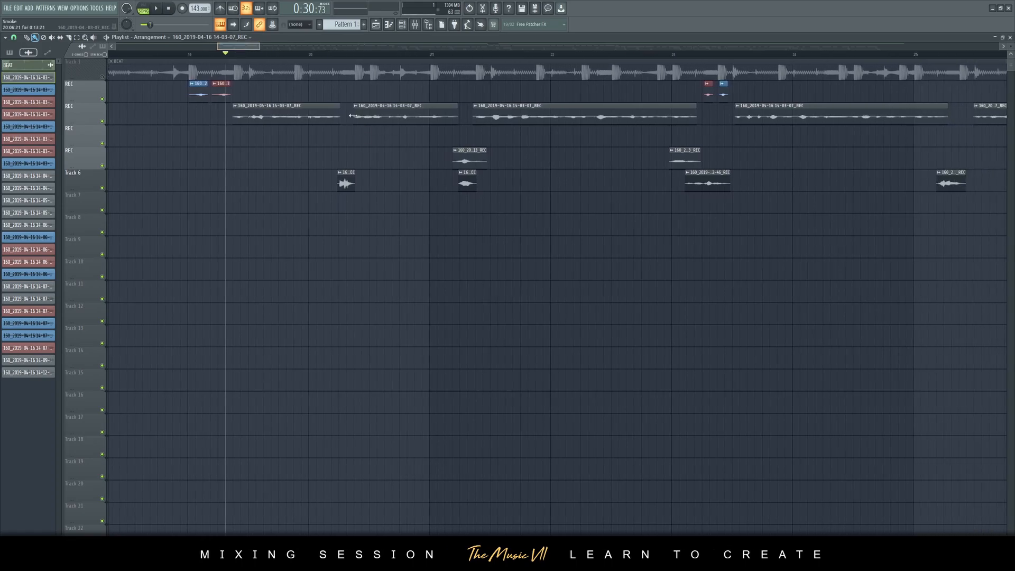
drag(436, 233, 160, 60)
ctrl+click(393, 153)
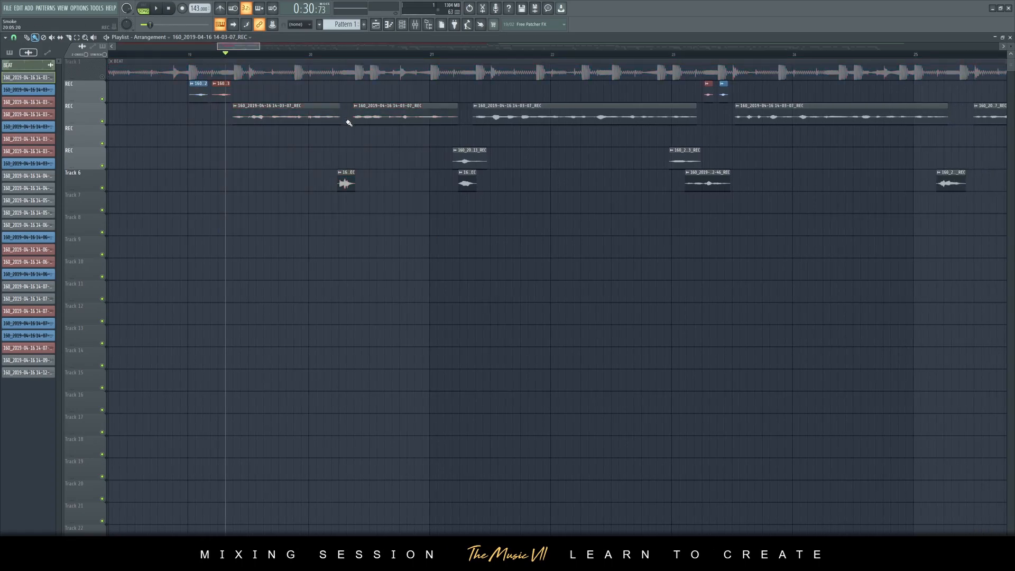
click(416, 24)
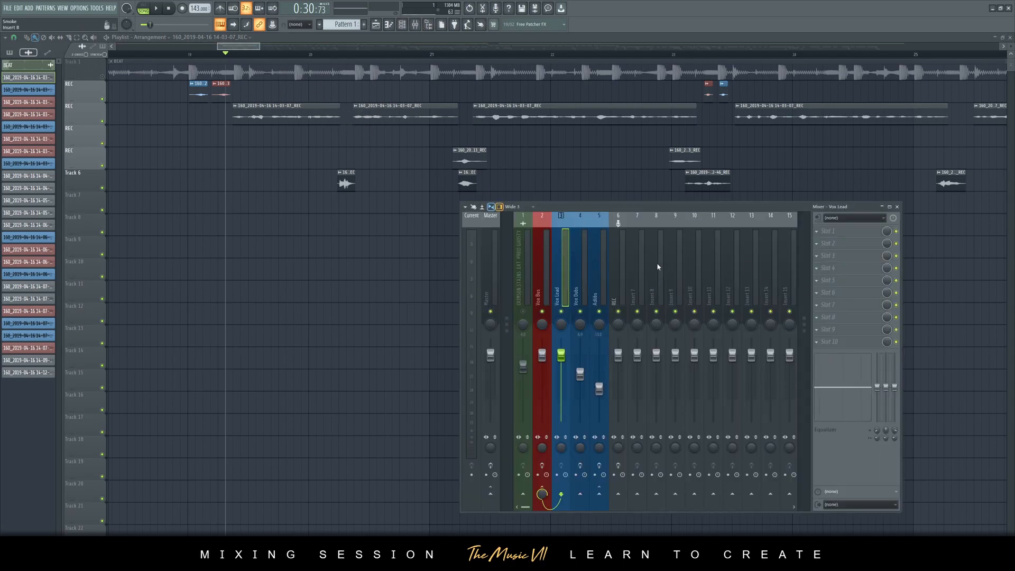
key(space)
key(space)
Step: Turn off the playlist's grid snapping by setting it to none
click(287, 55)
scroll(288, 135, up, 2)
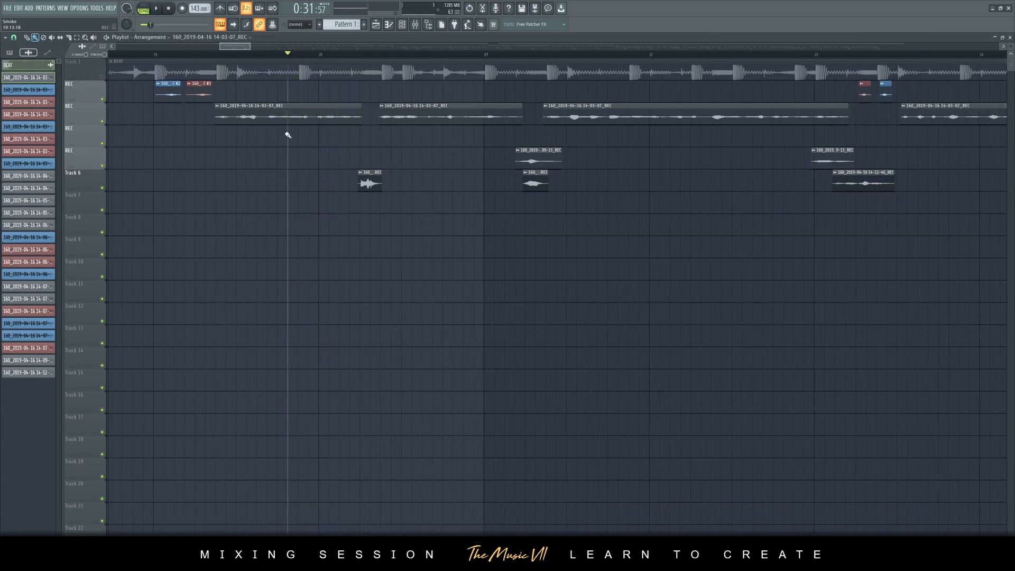
click(14, 37)
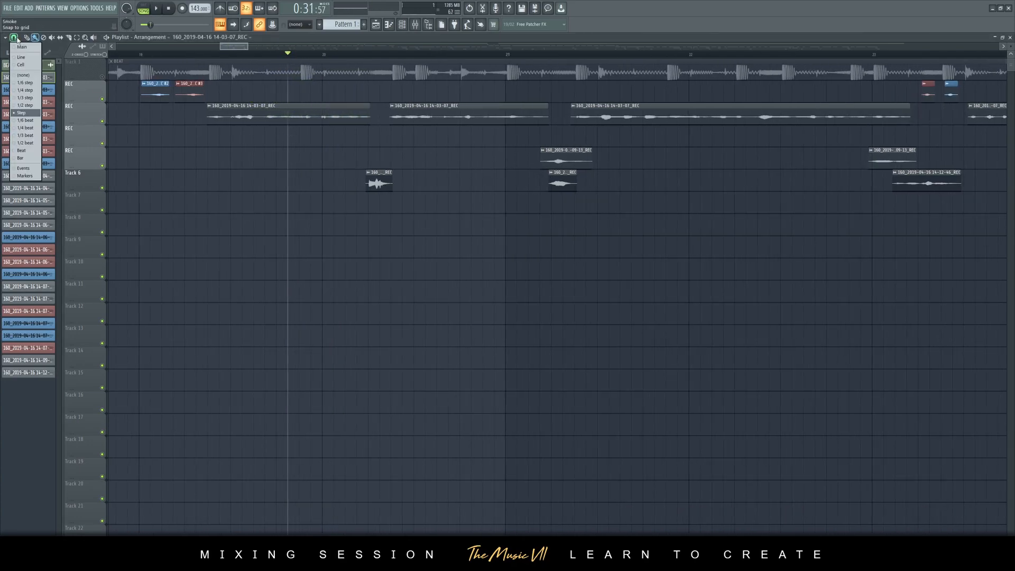
click(35, 75)
scroll(335, 135, up, 2)
scroll(330, 136, down, 3)
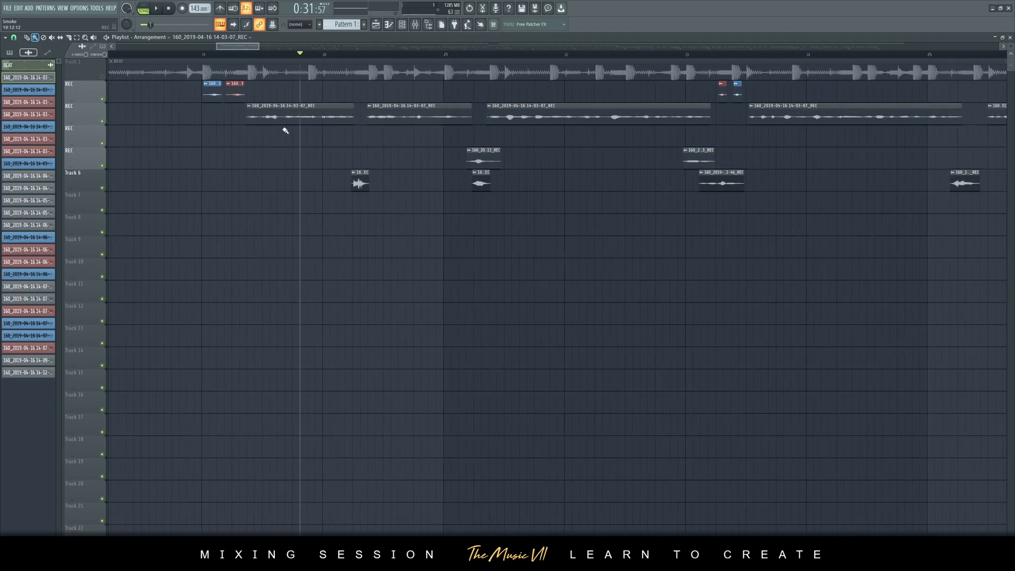
Step: Replay the opening of the first lead vocal clip and watch the Vox Lead channel's level
drag(275, 56, 241, 53)
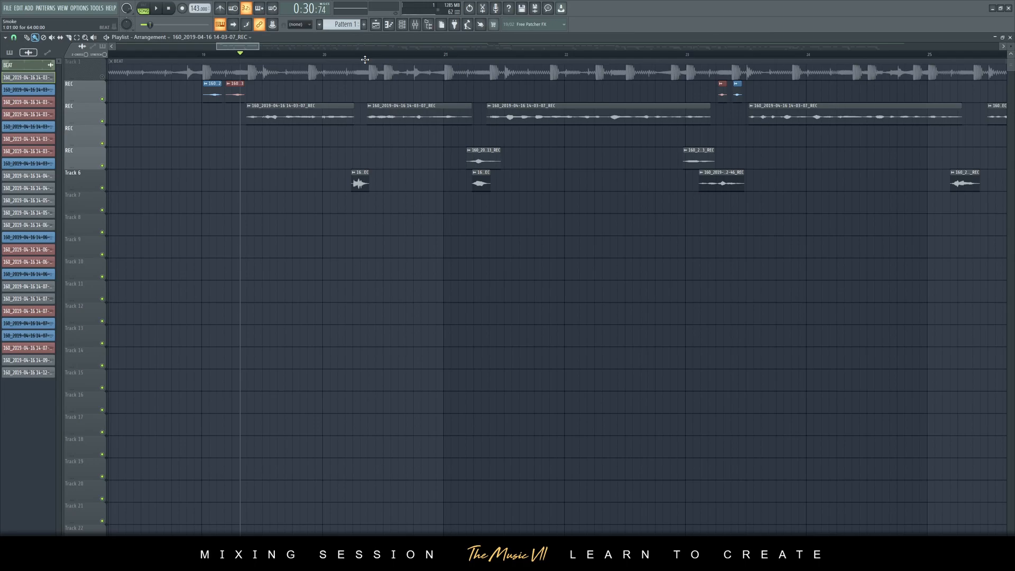
click(415, 25)
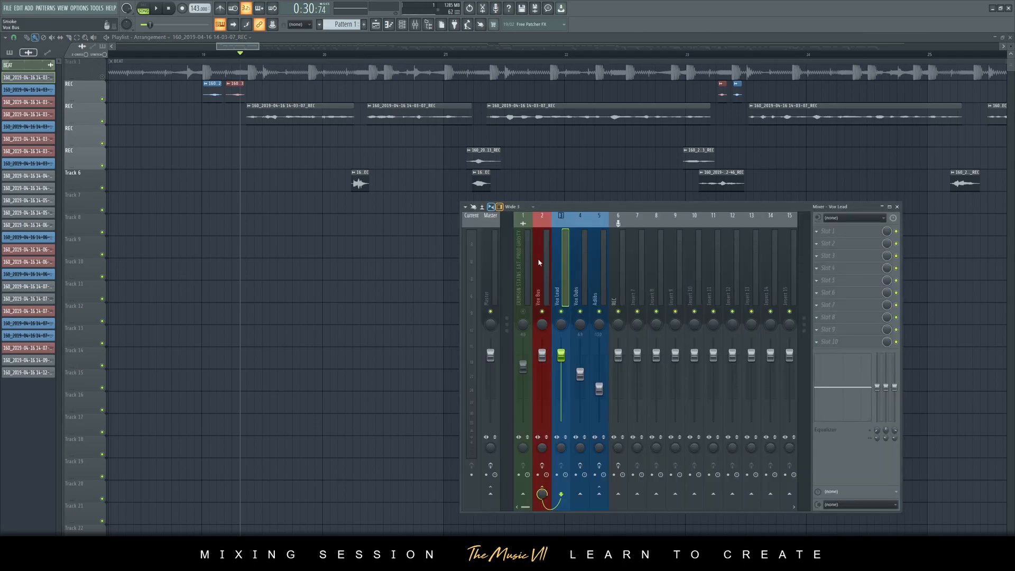
click(563, 267)
key(space)
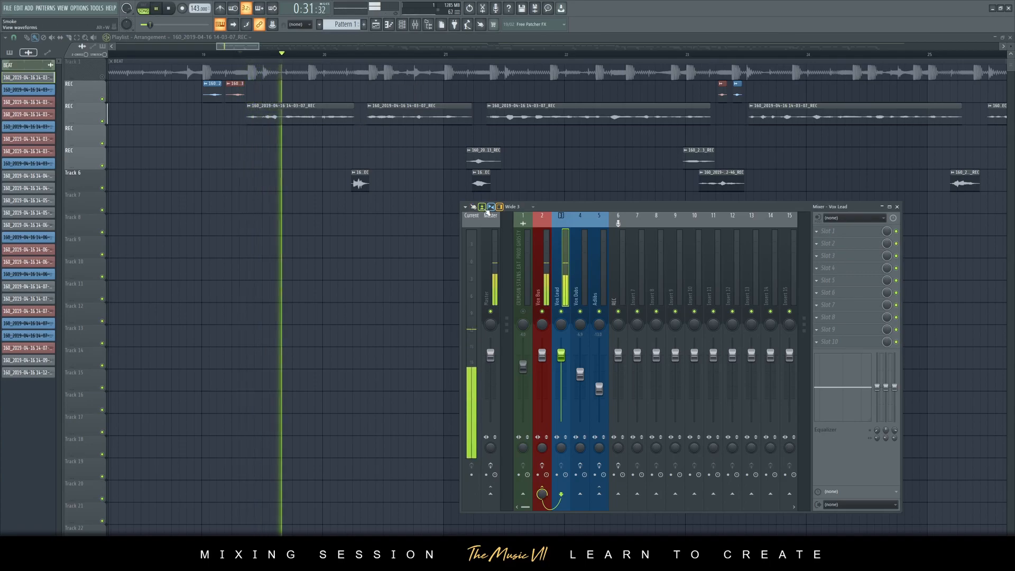
key(space)
Step: Play the lead vocal again from just before its first clip and check the Vox Lead meter in the mixer
click(312, 54)
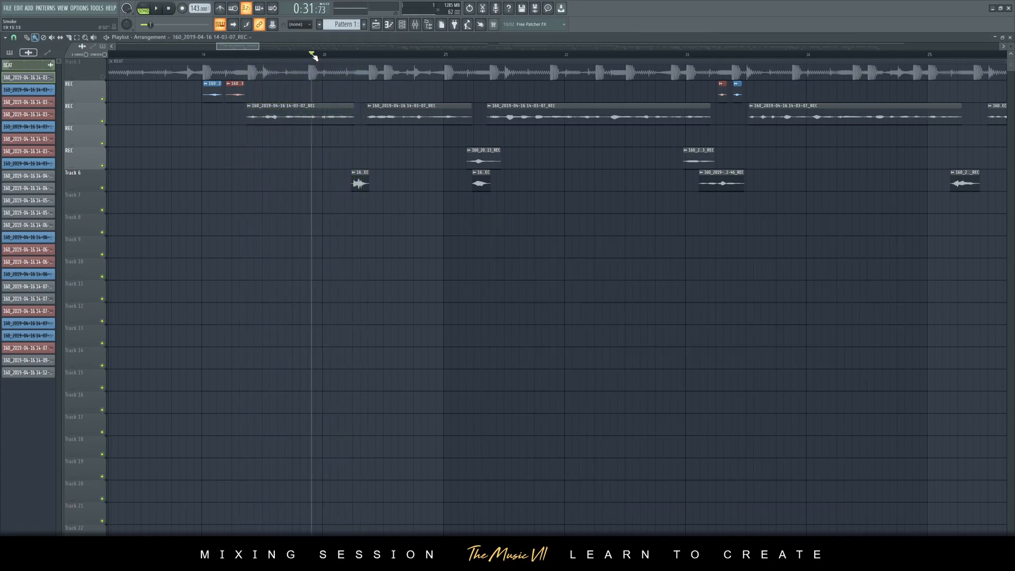
scroll(324, 113, up, 3)
drag(231, 47, 229, 46)
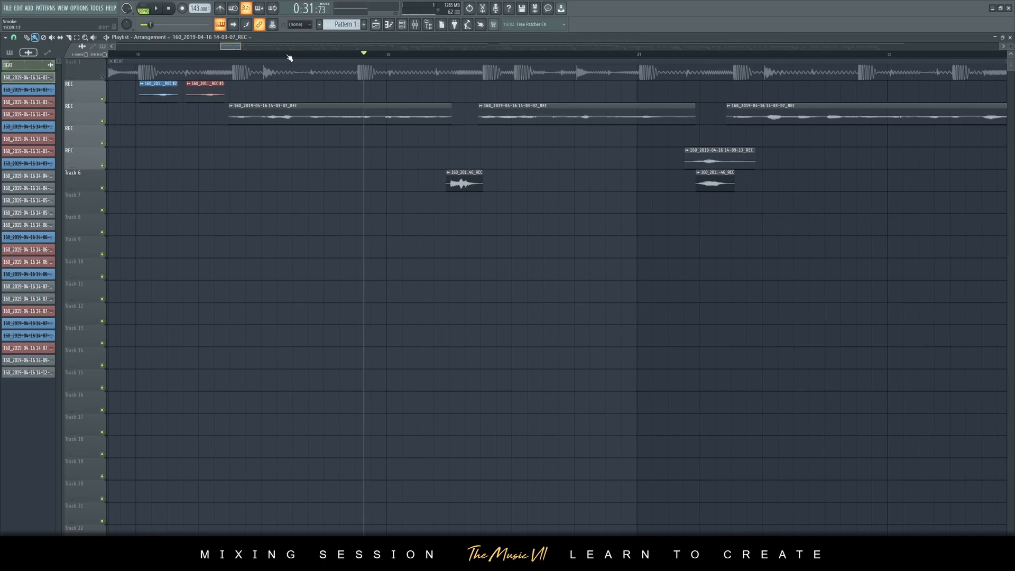
drag(342, 56, 219, 54)
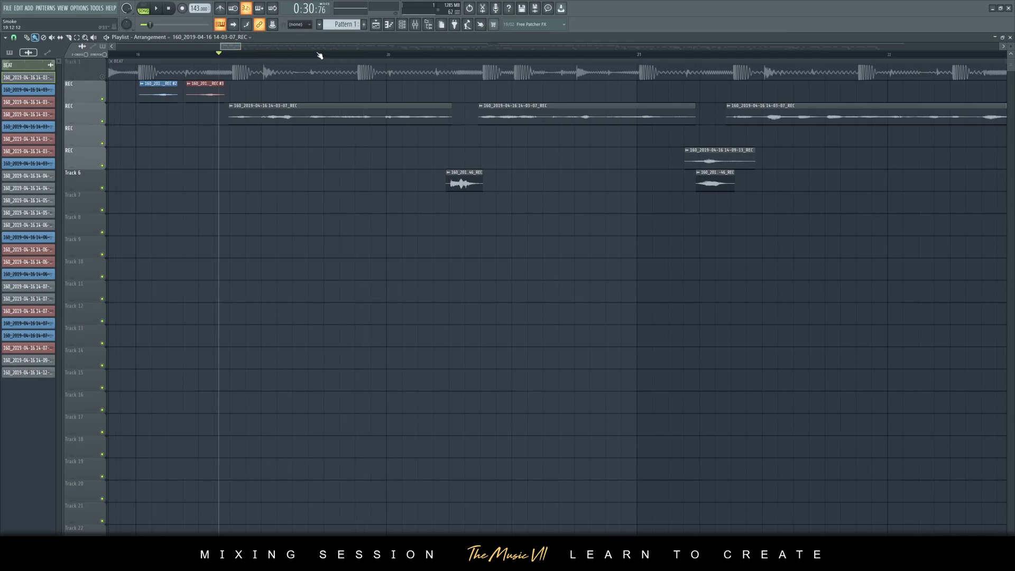
click(415, 24)
key(space)
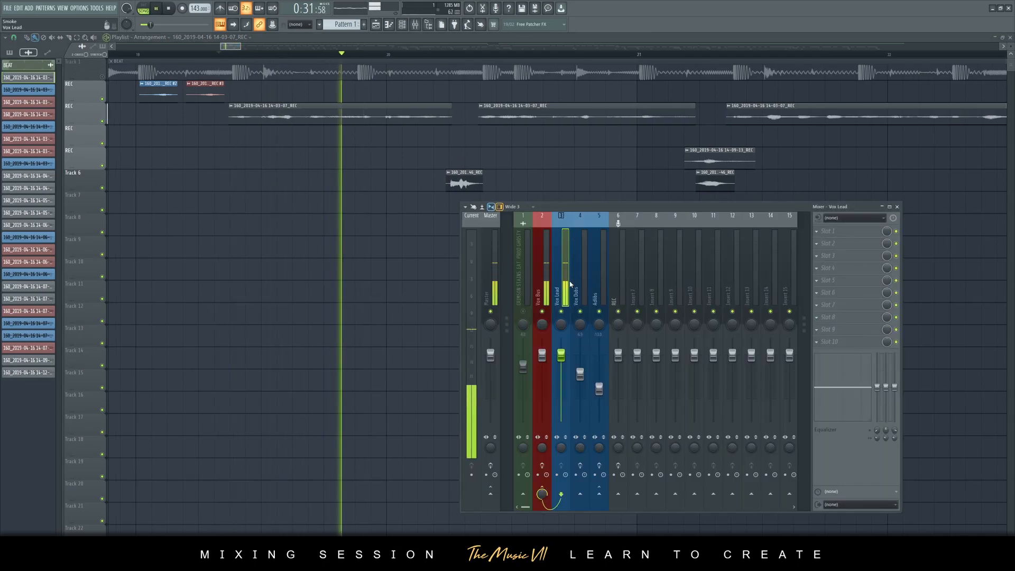
key(space)
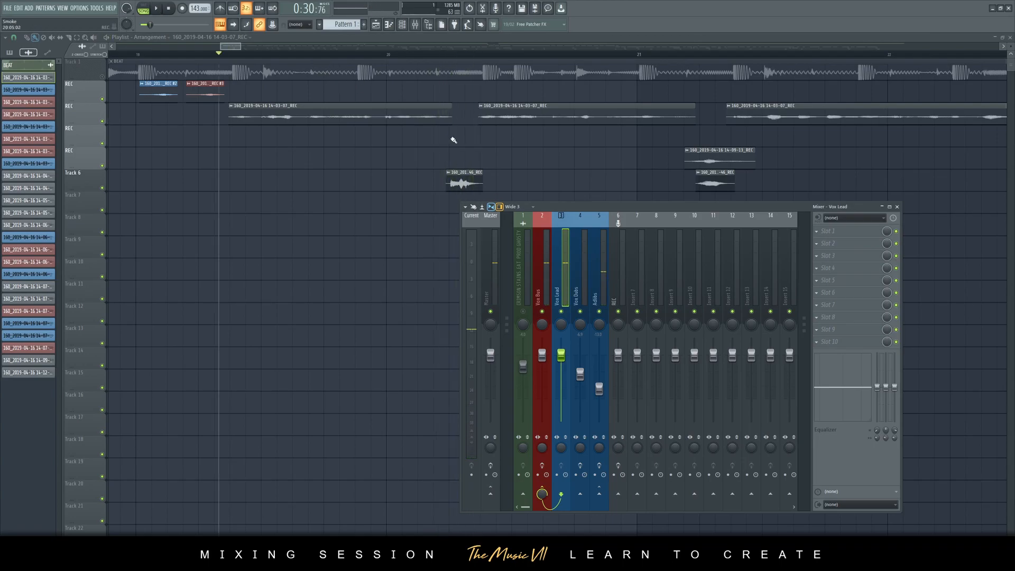
Step: Inspect the Fruity parametric EQ 2 settings on the REC mixer channel, and close the plugin
click(617, 267)
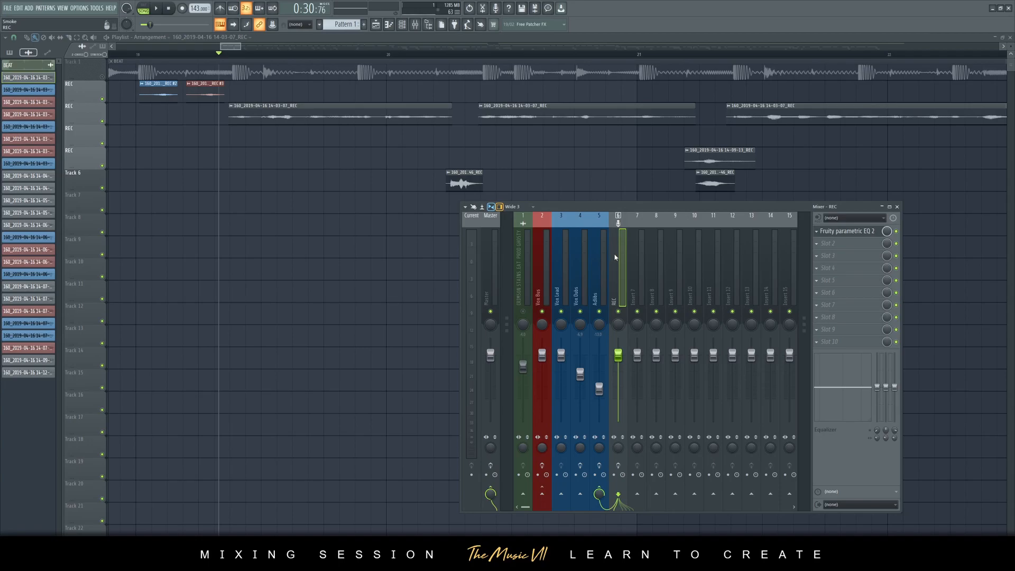
click(841, 231)
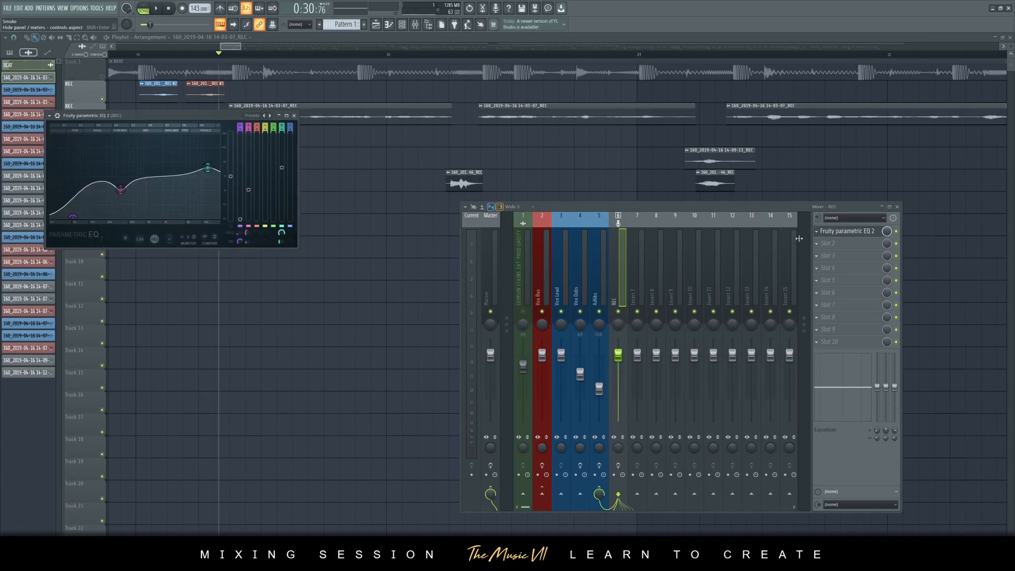
click(267, 115)
click(301, 221)
click(294, 116)
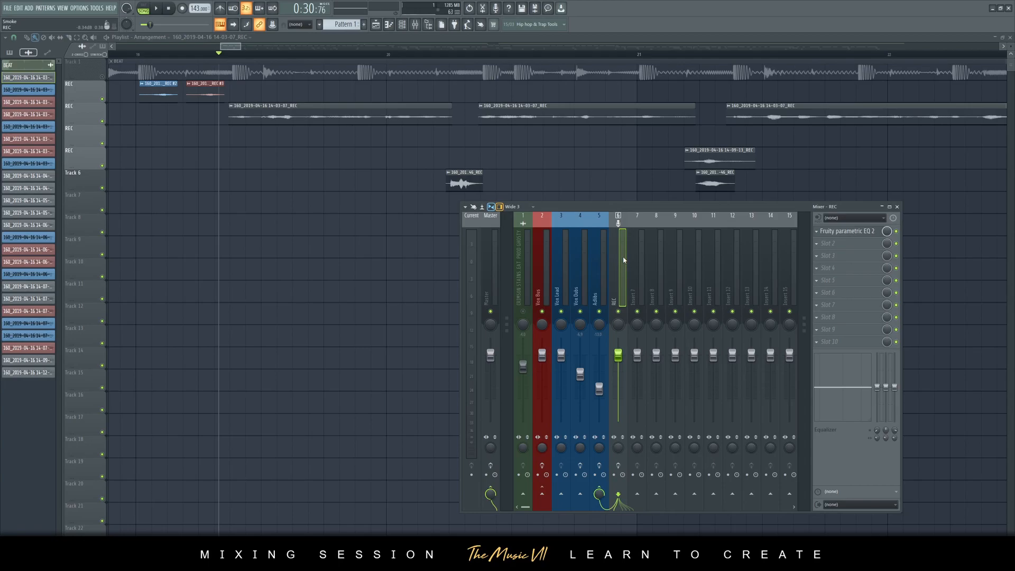
Step: Compare the effect slots of Vox Lead with those of REC, and re-examine the equaliser curve on REC
click(563, 274)
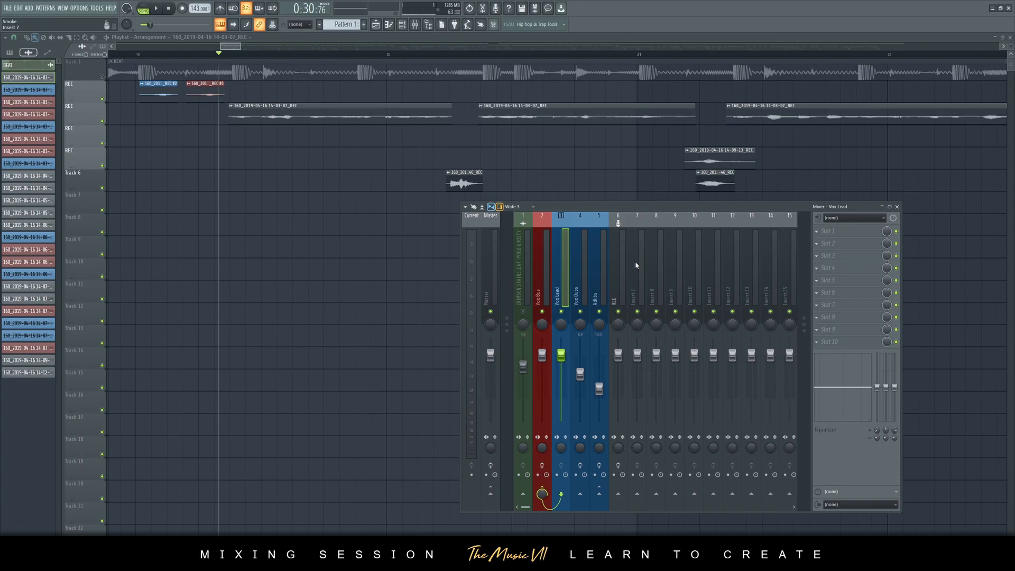
click(620, 264)
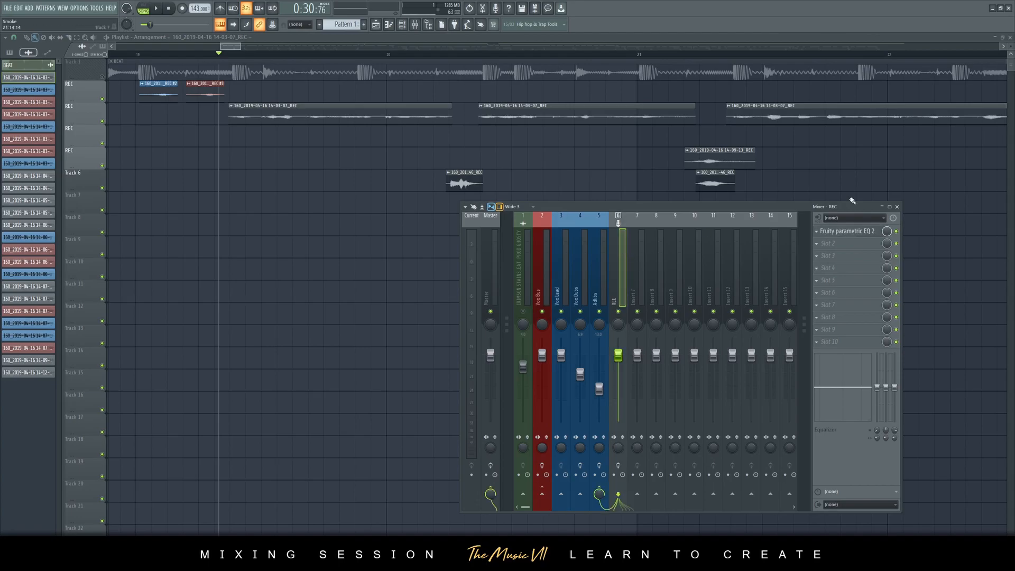
click(846, 231)
drag(144, 118, 340, 208)
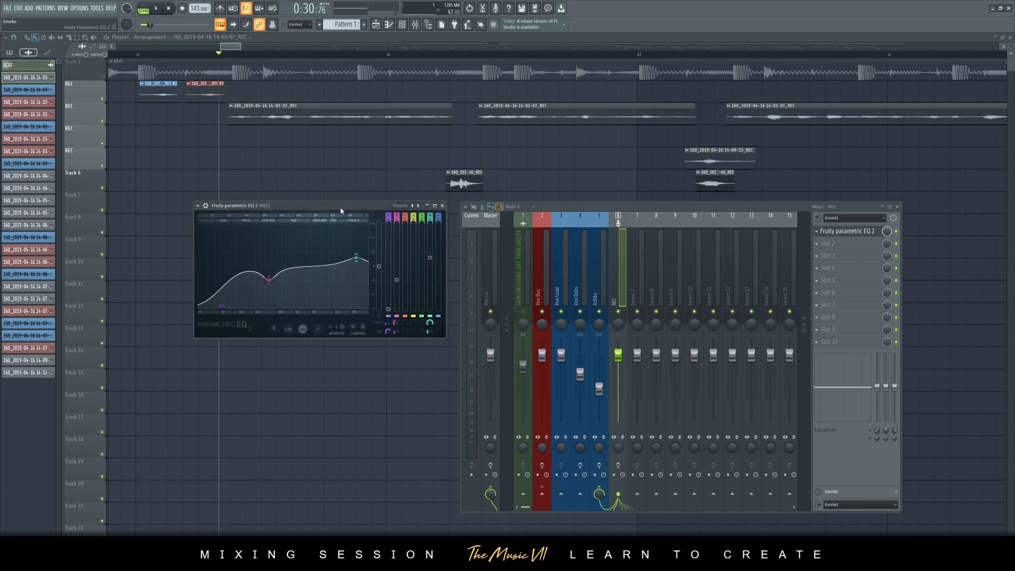
click(445, 206)
click(846, 231)
click(846, 231)
Step: Review the effect chains on the Vox Lead, Vox Bus and Vox Dubs mixer channels
click(564, 281)
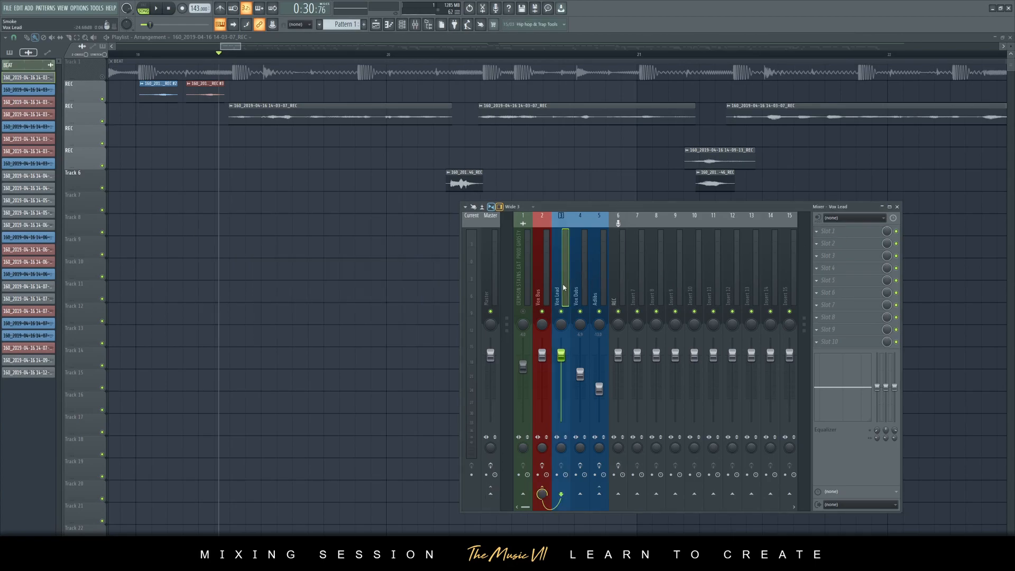
click(535, 280)
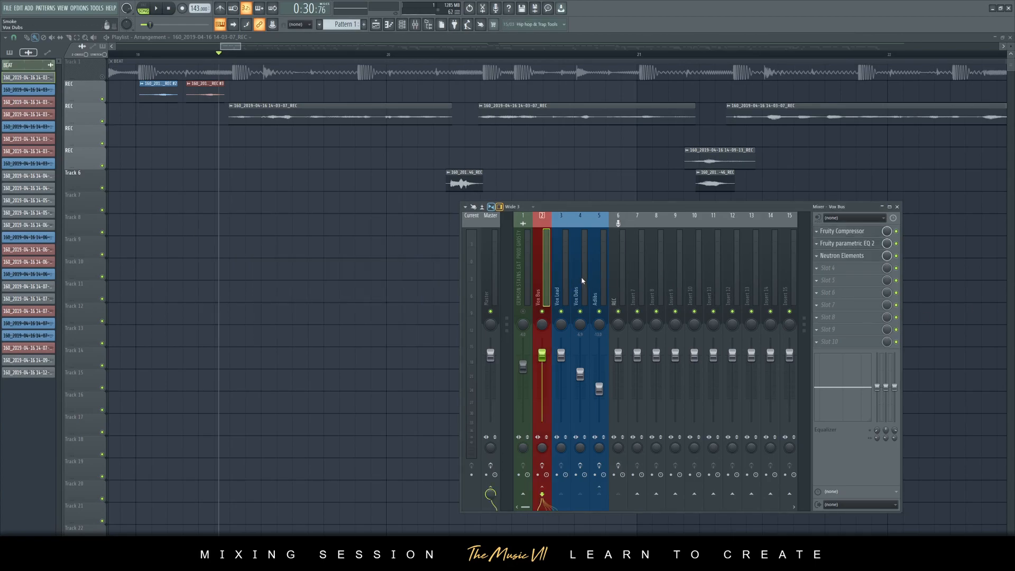
click(557, 275)
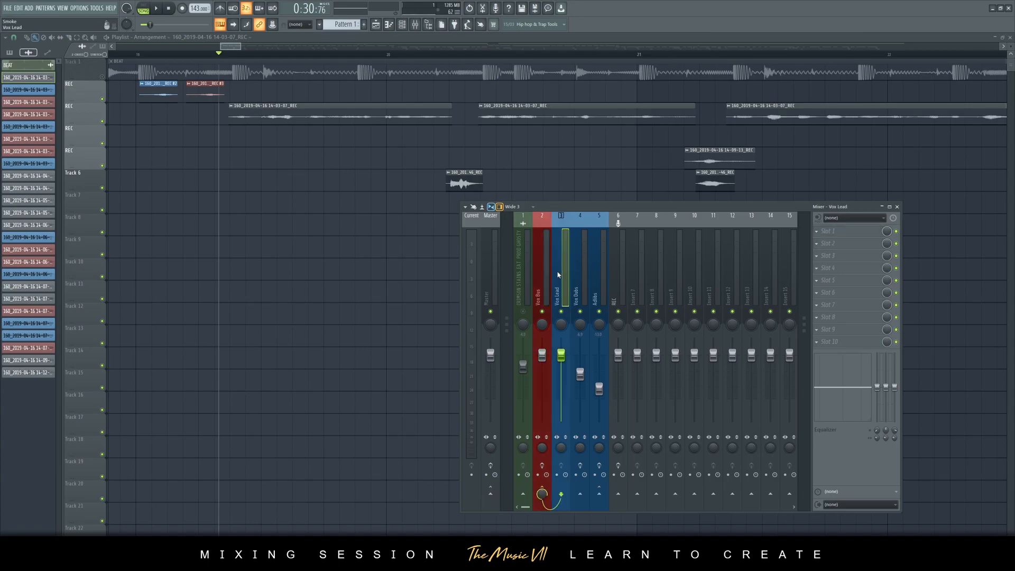
click(577, 289)
click(550, 284)
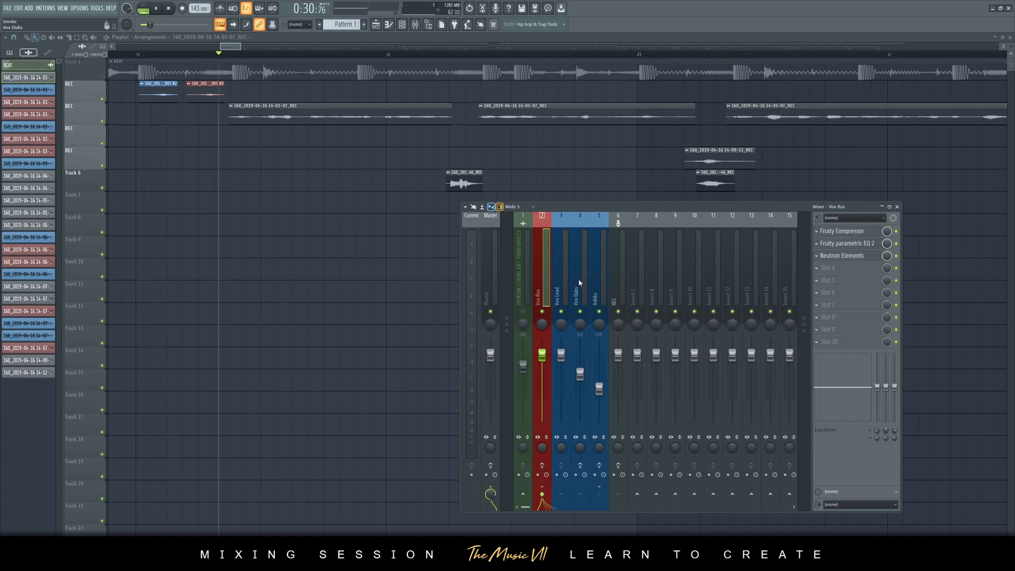
click(579, 283)
Step: Solo the REC playlist track holding the dubs, just above Track 6, and check its first visible clip's channel settings
scroll(330, 195, down, 3)
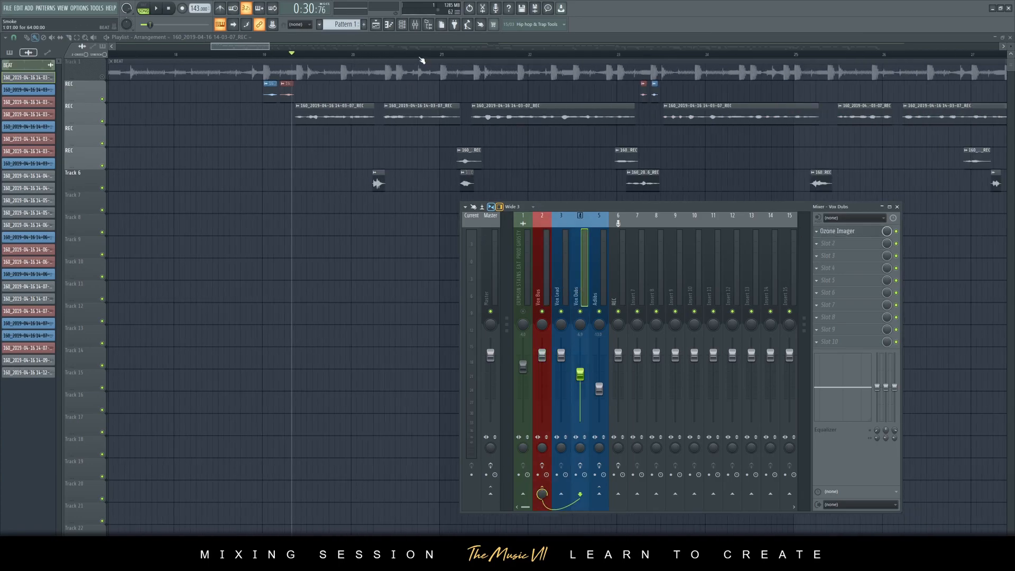
key(F9)
right_click(102, 143)
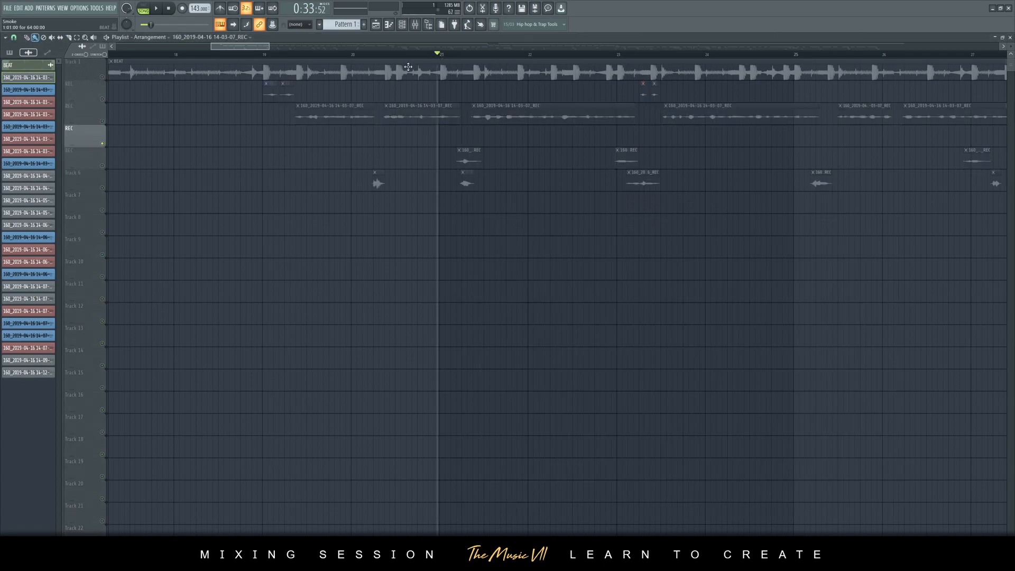
right_click(103, 166)
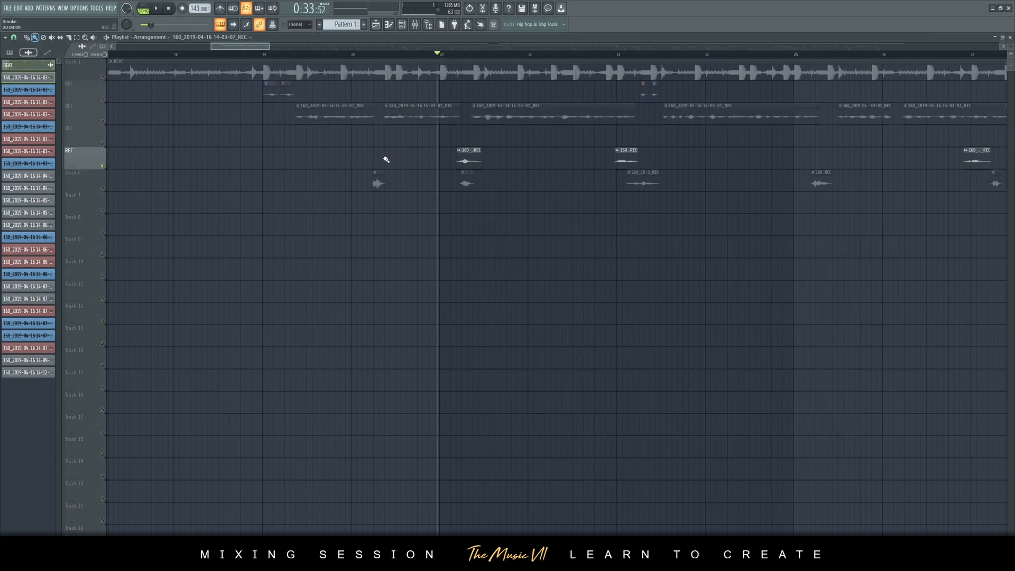
double_click(461, 159)
click(285, 136)
Step: Play the soloed dubs and survey how their clips are spread across the arrangement
key(space)
drag(257, 46, 274, 46)
scroll(365, 83, down, 5)
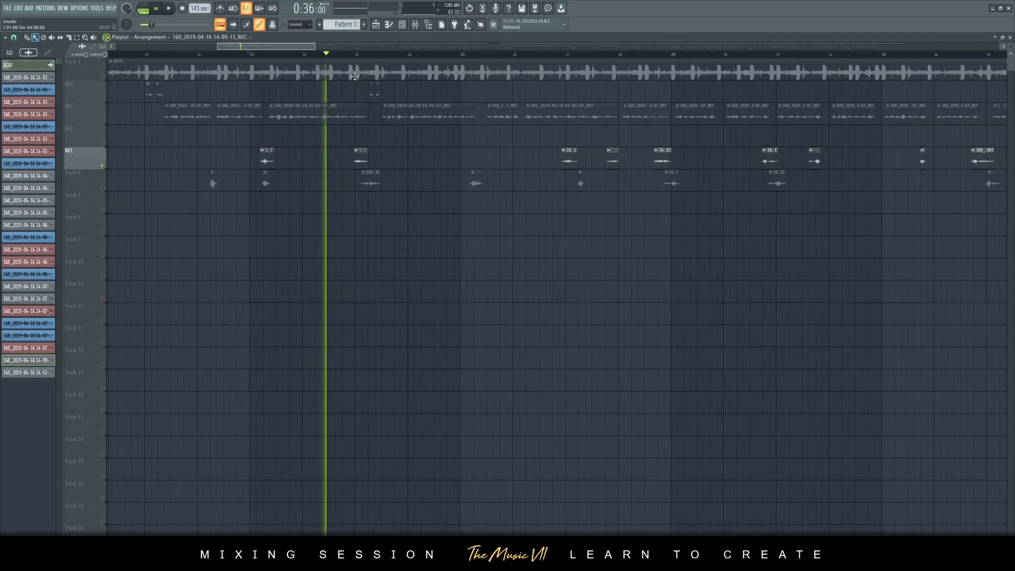
scroll(560, 107, down, 6)
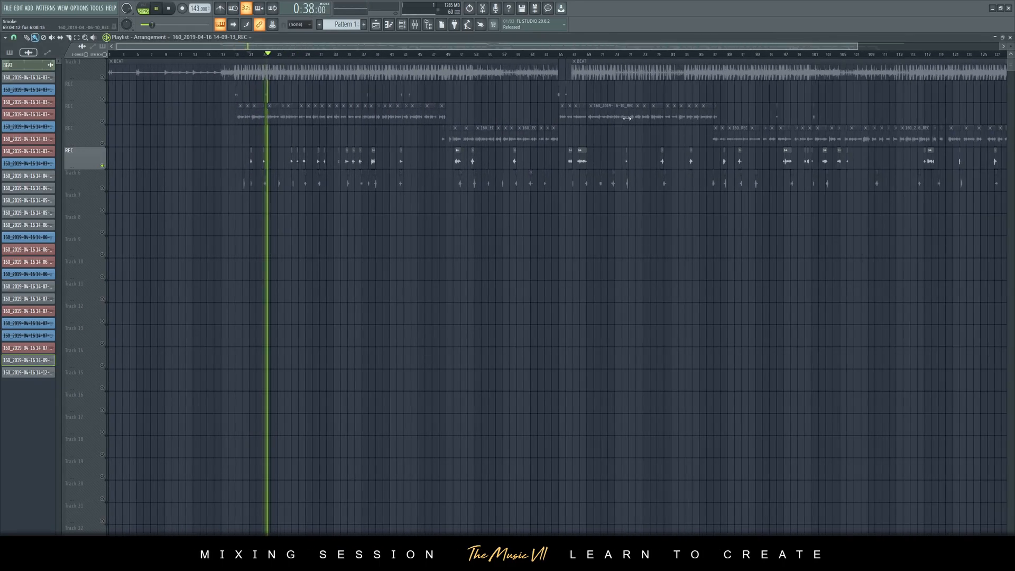
scroll(597, 119, down, 1)
scroll(402, 107, up, 6)
drag(360, 48, 183, 51)
scroll(376, 117, up, 4)
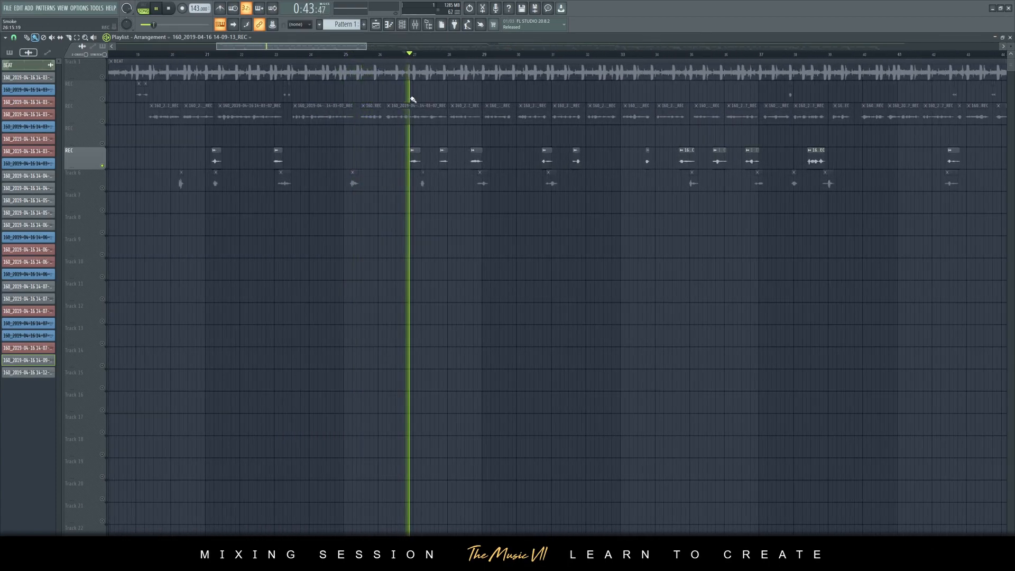
scroll(410, 96, up, 2)
scroll(458, 121, up, 2)
key(space)
Step: Check the channel settings and mixer routing of the dub clip near bar 27
scroll(417, 105, up, 2)
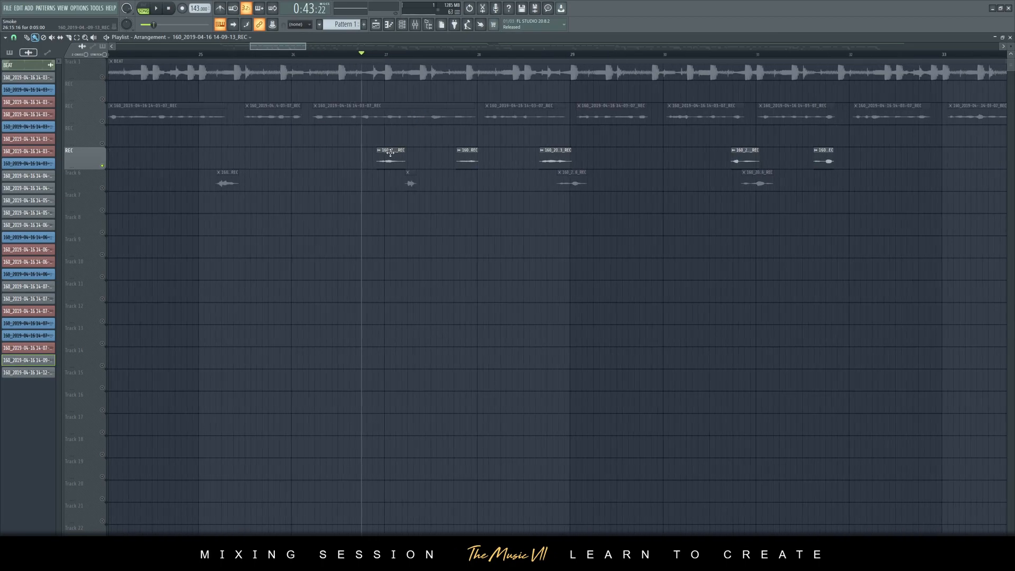
double_click(389, 155)
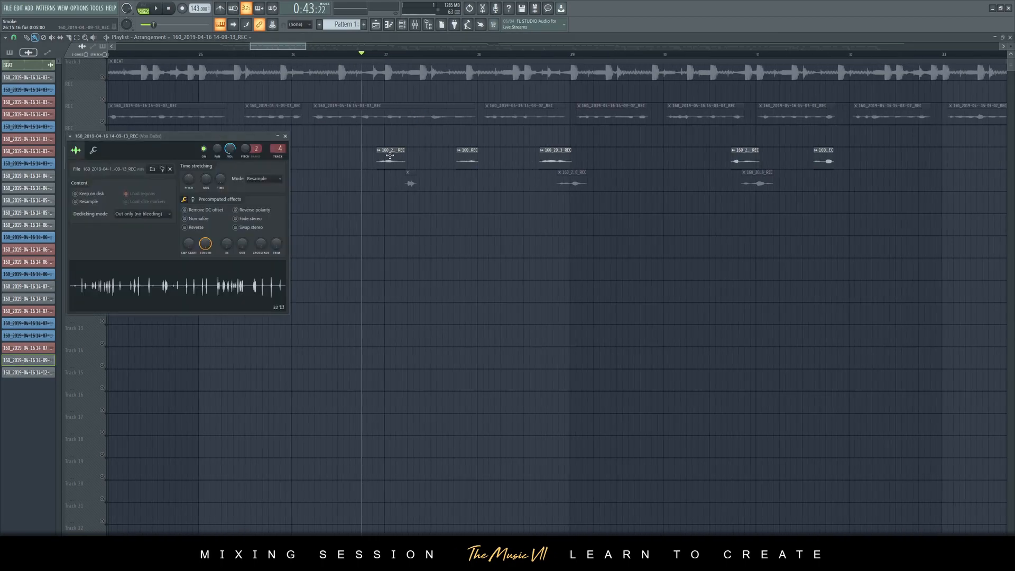
click(285, 136)
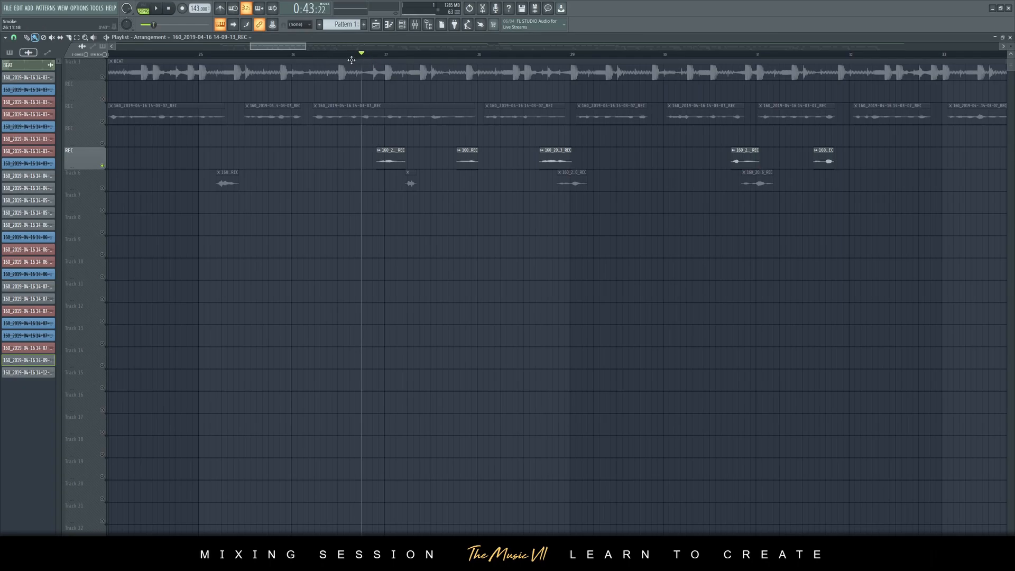
Step: Inspect the Fruity parametric EQ 2 curve on the Adlibs mixer channel, and close the plugin
click(415, 24)
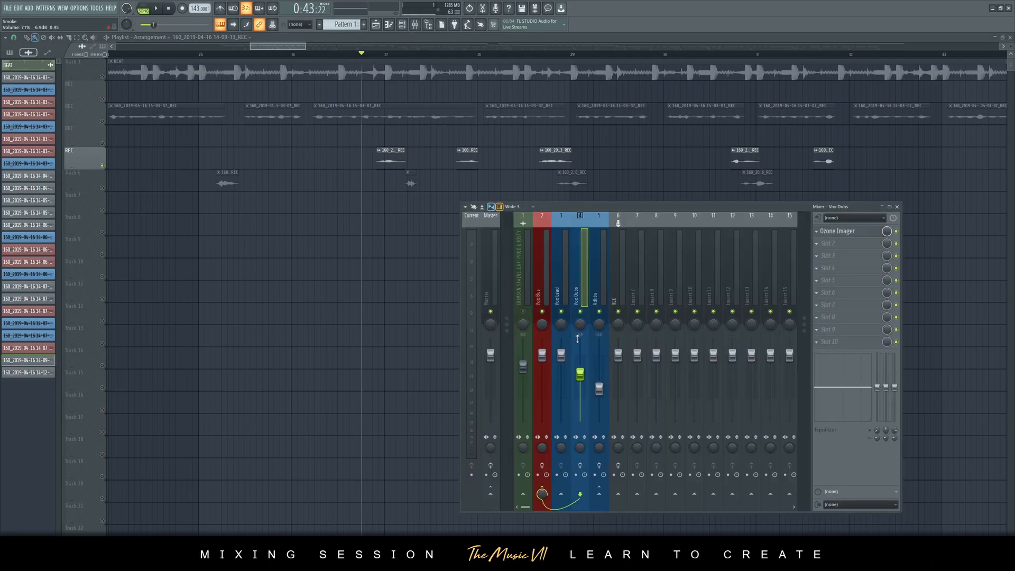
click(597, 297)
click(852, 233)
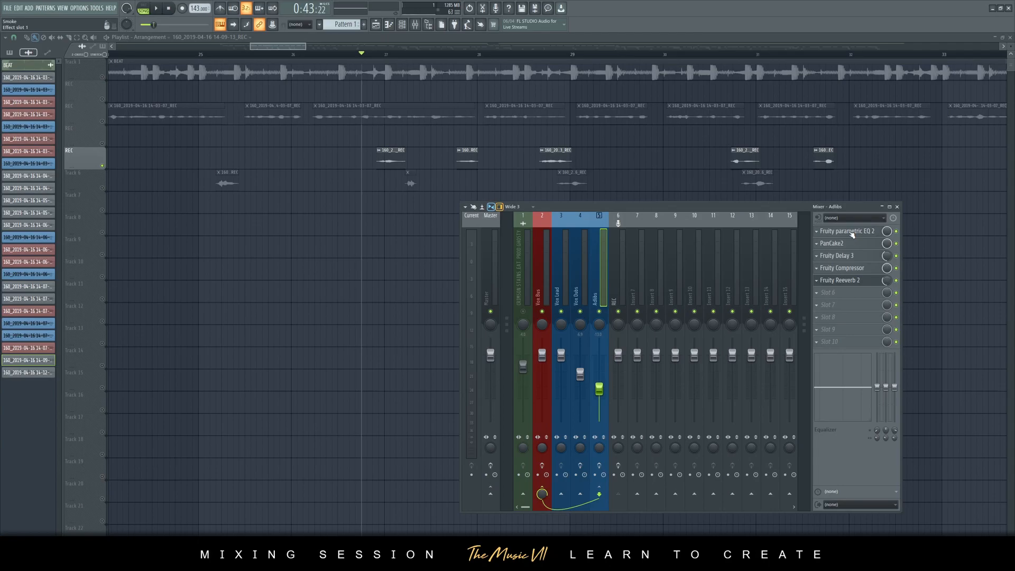
drag(164, 82, 251, 214)
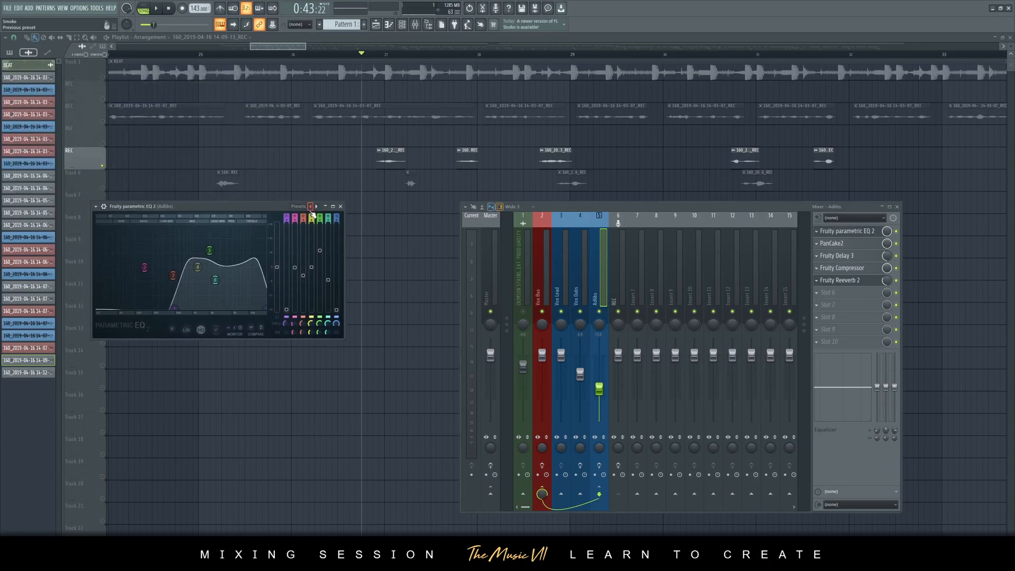
click(317, 207)
click(341, 288)
click(341, 207)
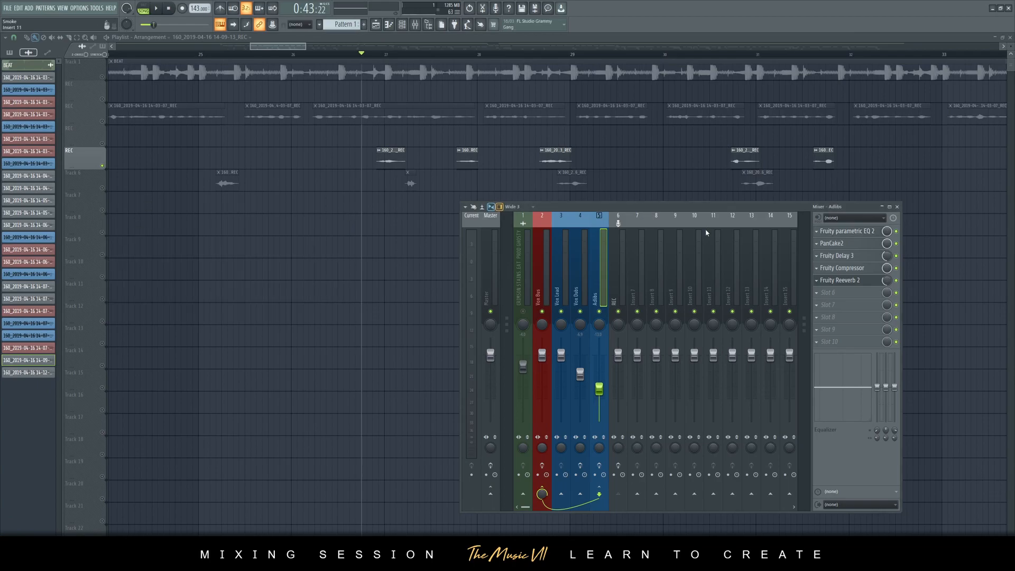
Step: Inspect the PanCake2 panning curve and the Fruity Delay 3 settings on the Adlibs channel, closing each plugin
click(833, 243)
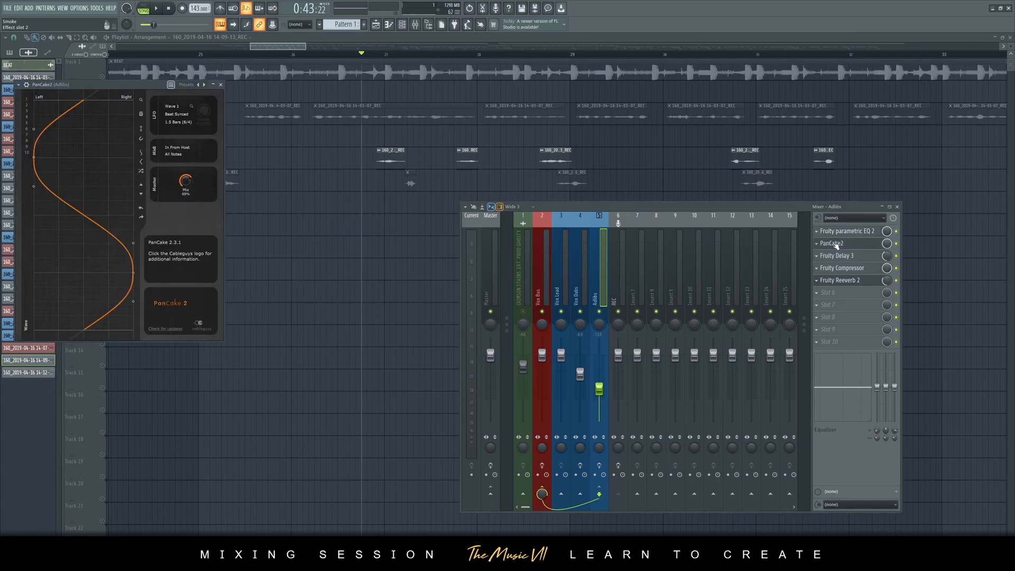
click(221, 84)
click(846, 257)
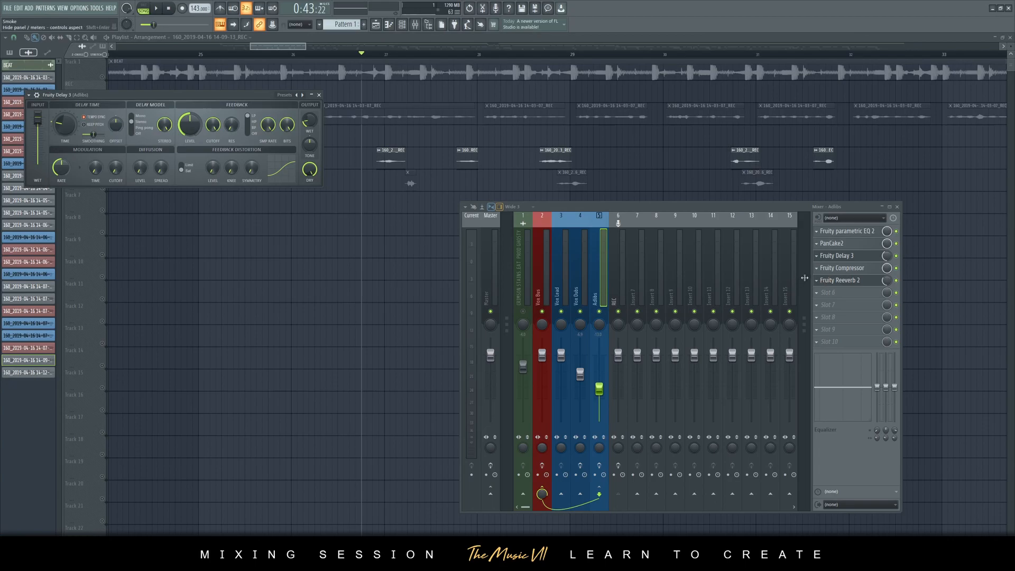
drag(251, 96, 366, 221)
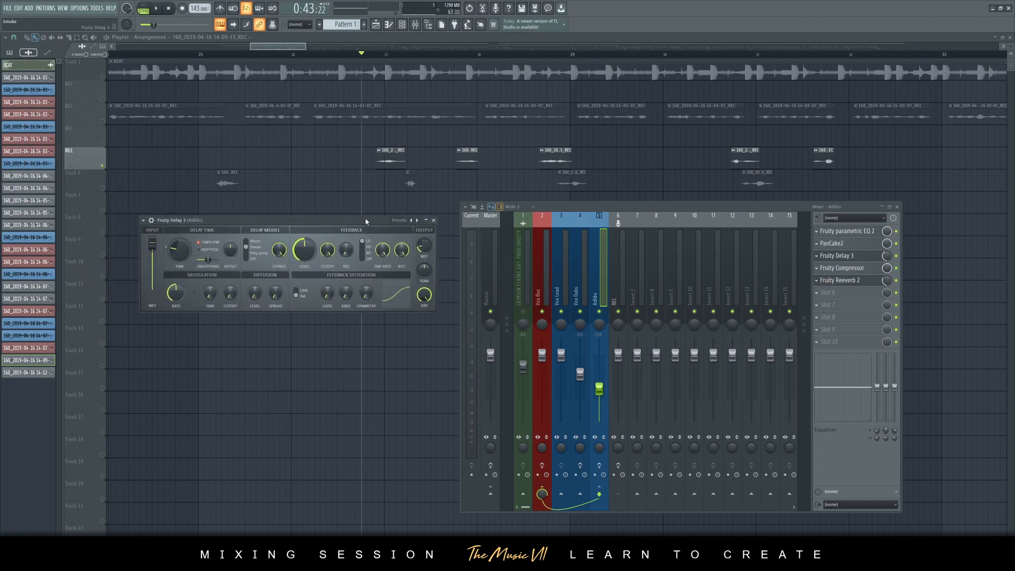
click(433, 220)
Step: Examine the Fruity Compressor and Fruity Reeverb 2 settings on the Adlibs channel, and close both plugins
click(852, 268)
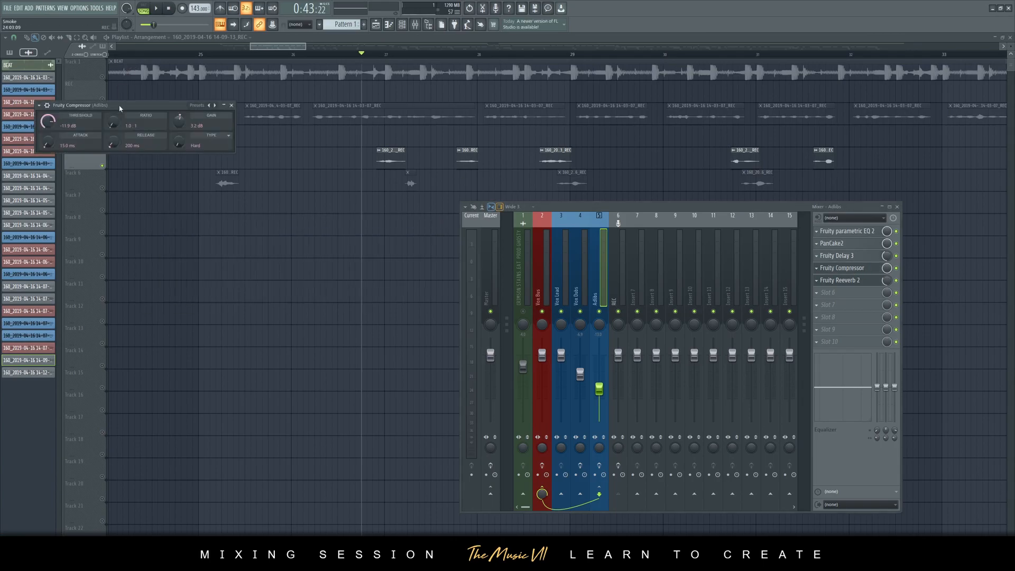
drag(120, 104, 207, 184)
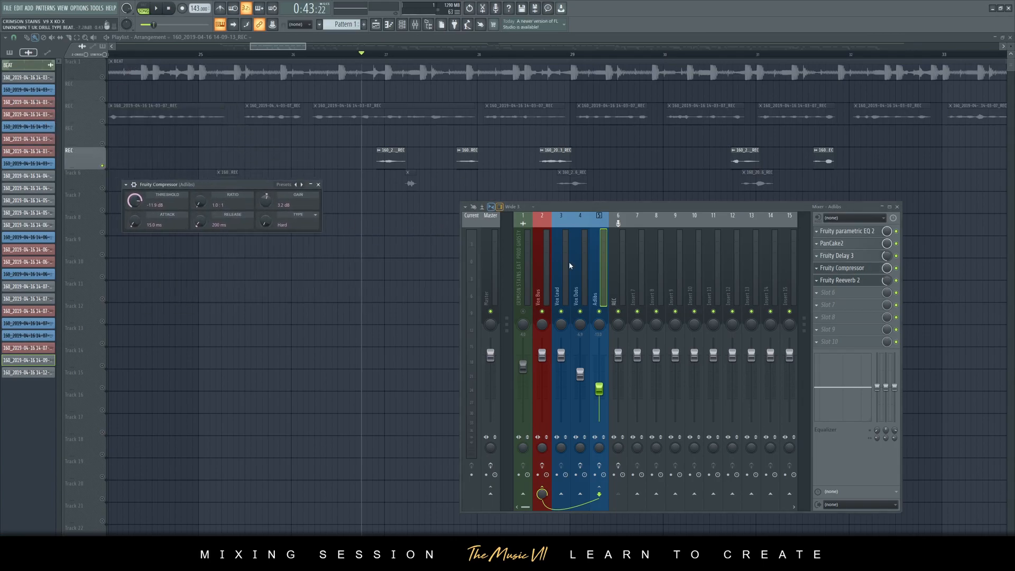
click(844, 281)
click(256, 113)
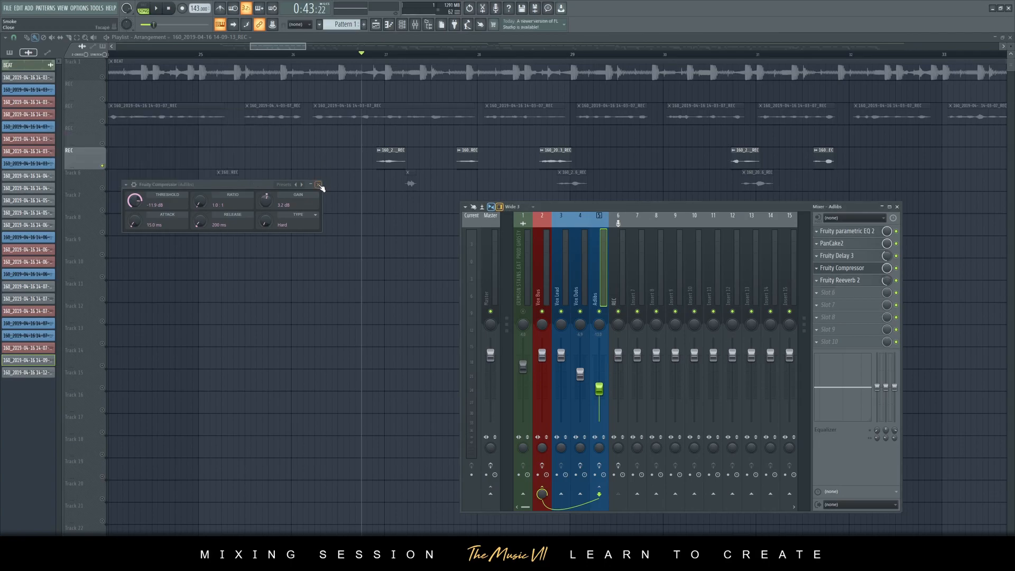
click(318, 185)
Step: Solo Track 6 and play its ad-libs from just before the clip after bar 25
right_click(102, 189)
click(207, 54)
key(space)
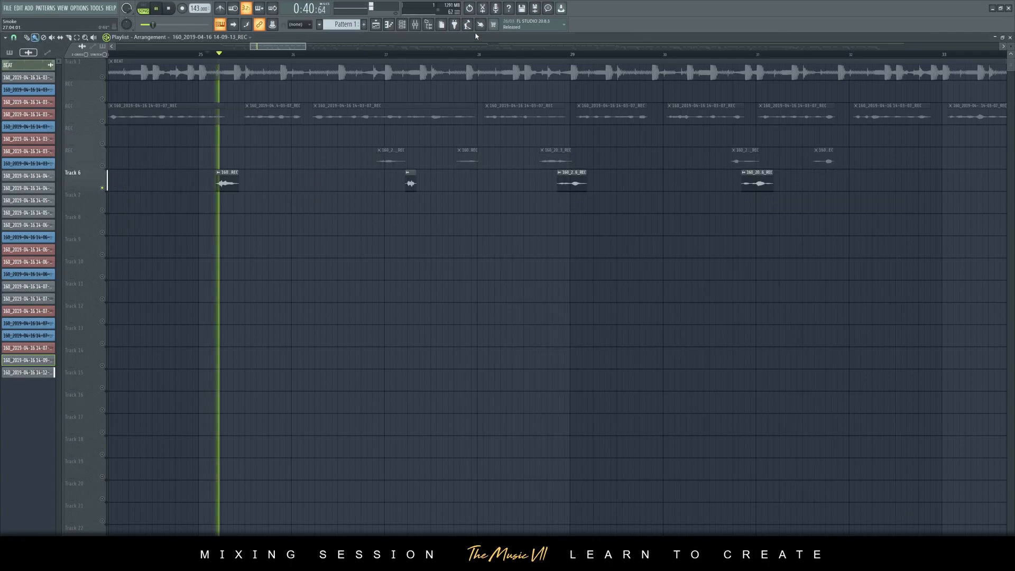
Step: Play the soloed Track 6 ad-libs over several bars while watching the Adlibs channel level in the mixer
key(F9)
key(space)
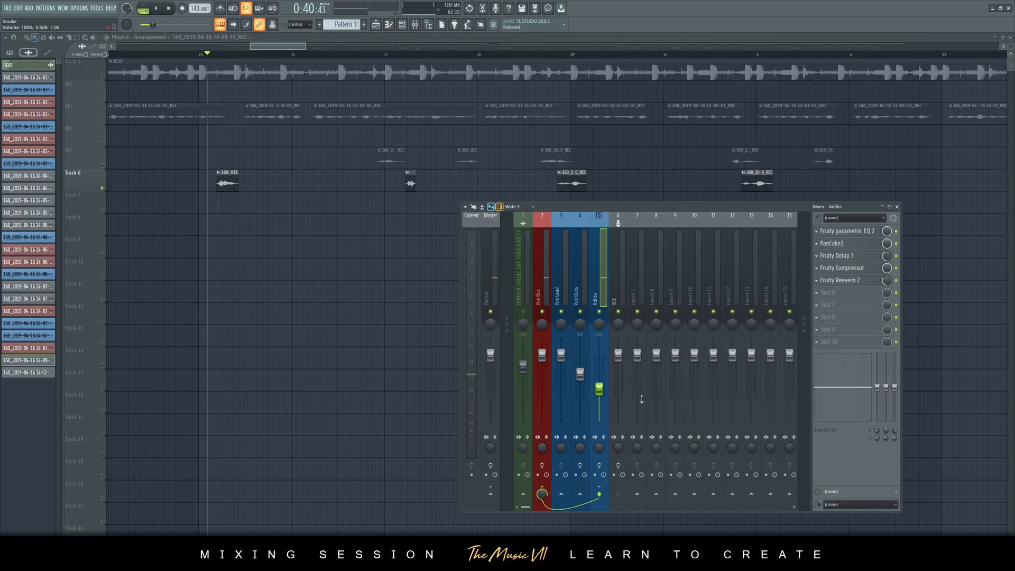
key(space)
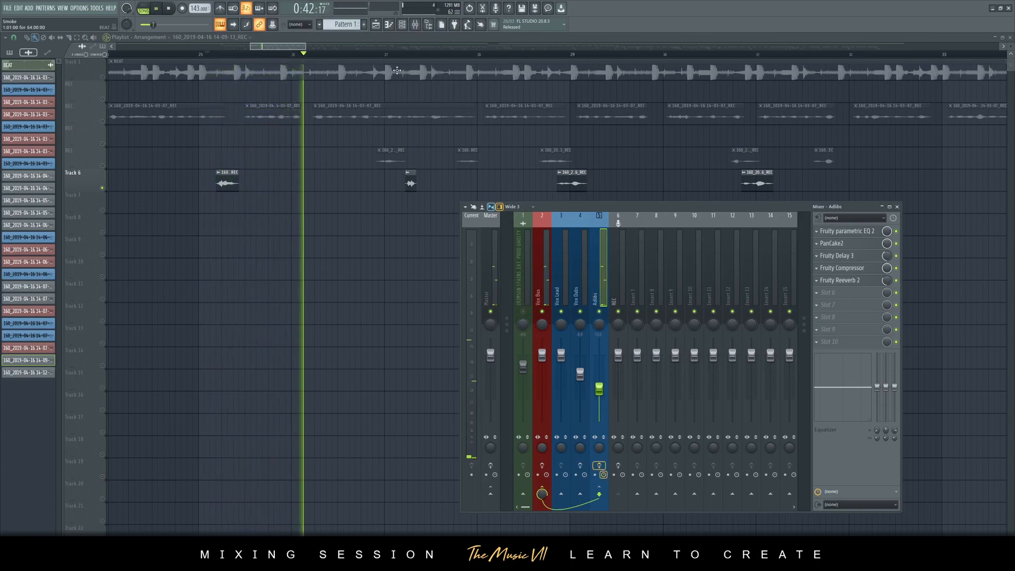
click(416, 25)
click(416, 24)
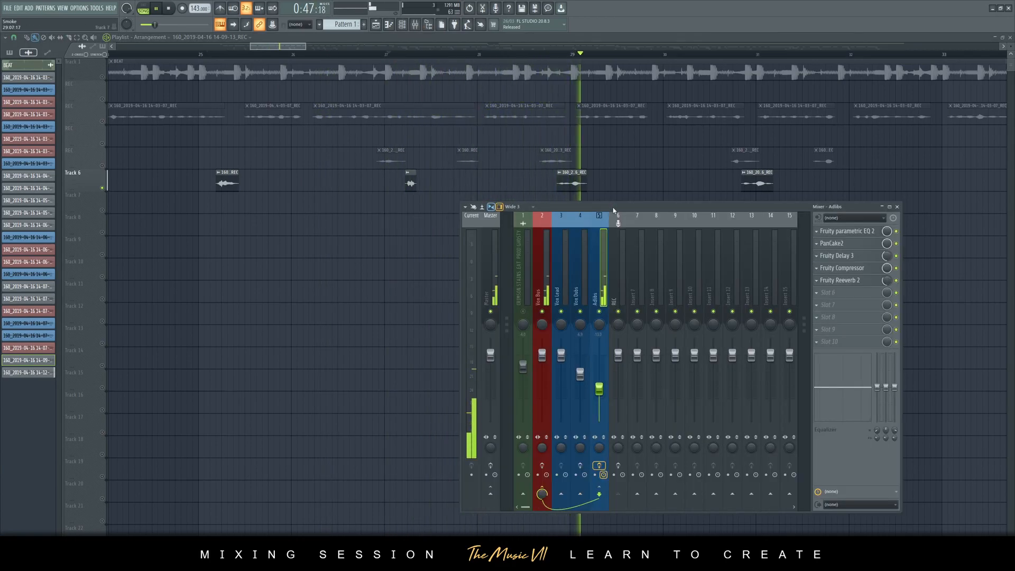
key(space)
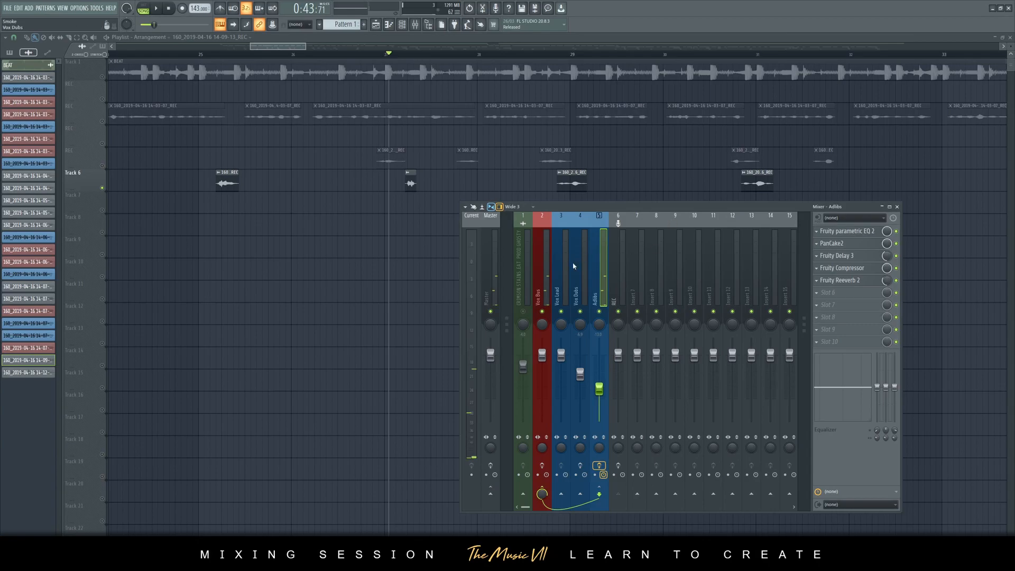
Step: Load the Radio preset in Fruity parametric EQ 2 on Adlibs, shift its high-cut band upward, and play the result before closing the plugin
click(861, 231)
click(317, 209)
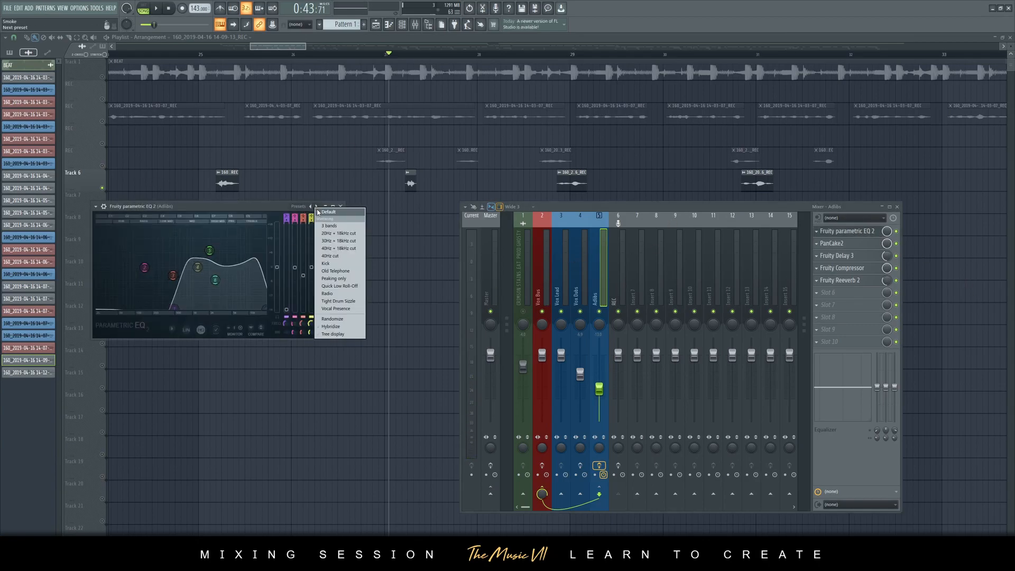
click(327, 294)
drag(234, 309, 267, 311)
key(space)
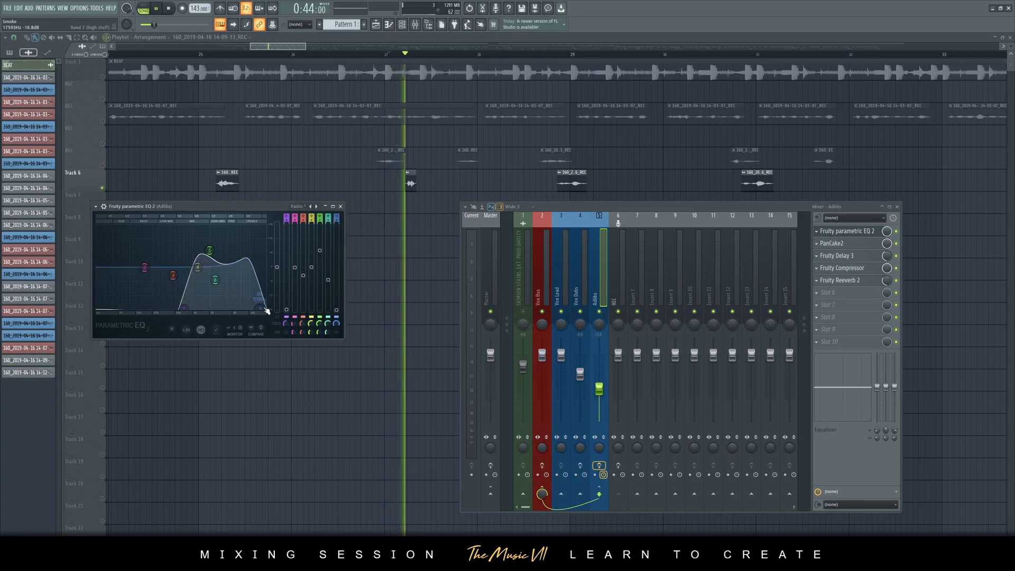
key(space)
click(341, 206)
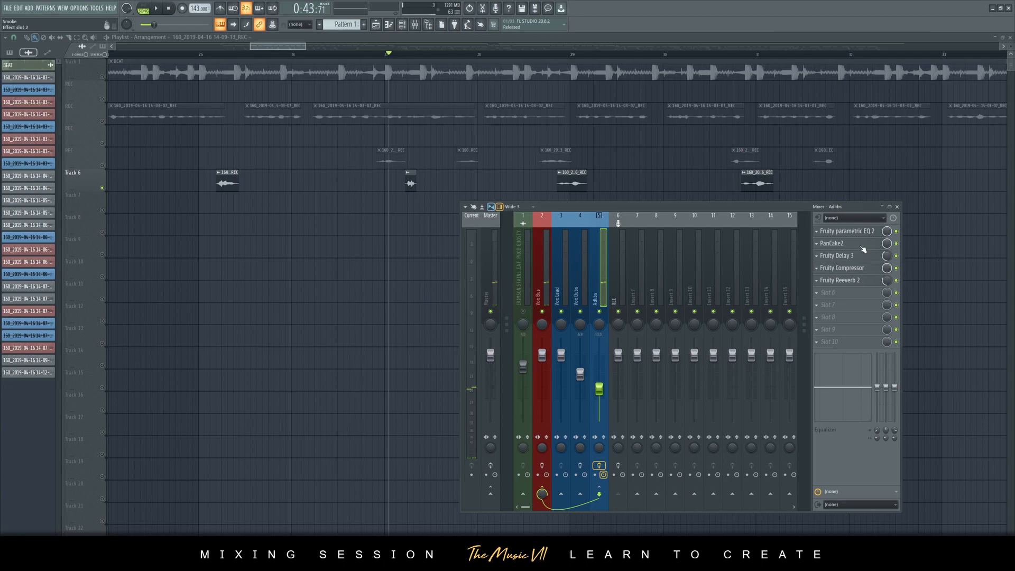
Step: Examine PanCake2's panning curve and its beat-synced length options on the Adlibs channel, and close the plugin
click(863, 247)
drag(151, 89, 314, 198)
click(344, 233)
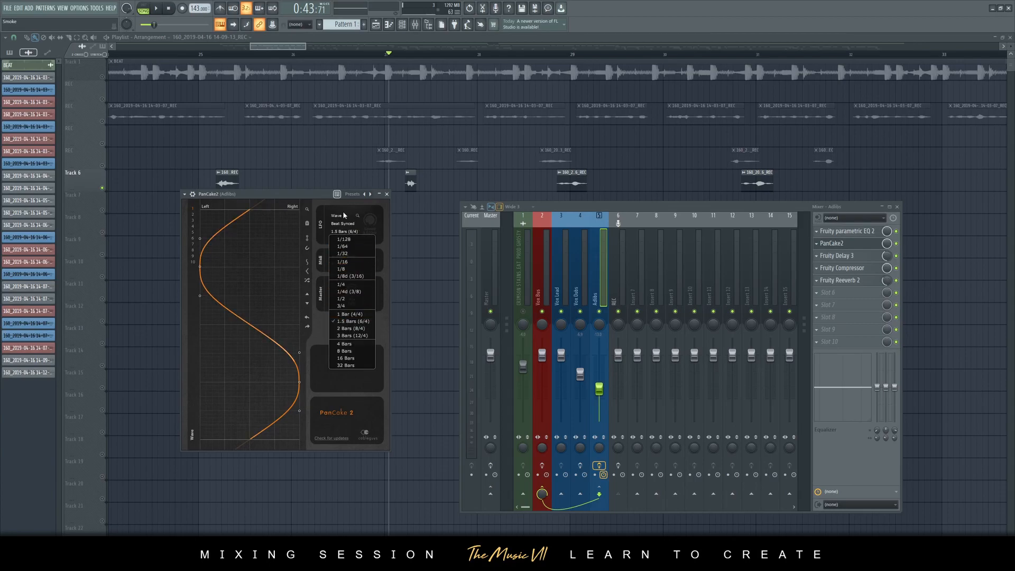
click(303, 194)
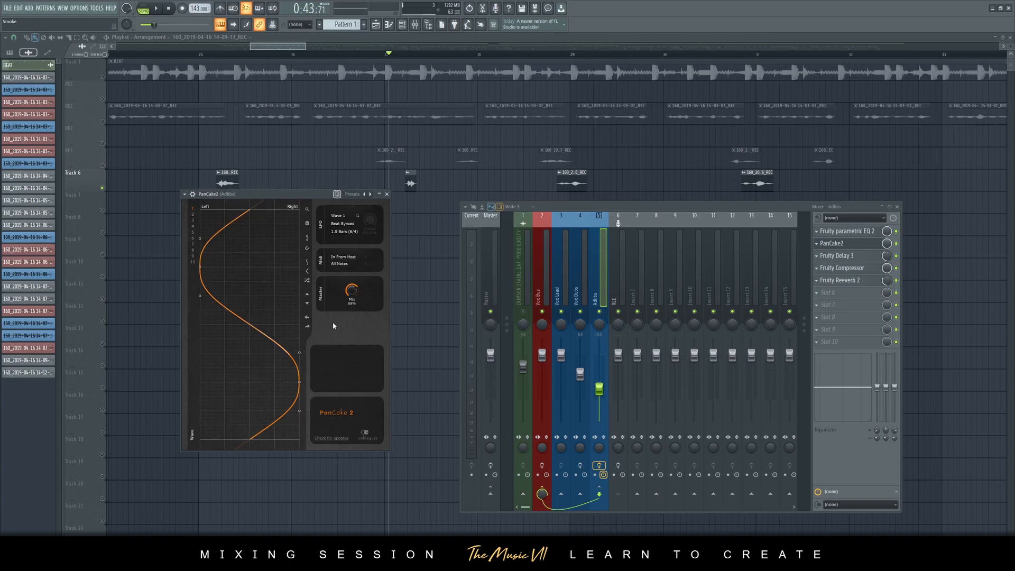
click(386, 194)
Step: Examine the feedback level, delay time and wet output controls of Fruity Delay 3 on the Adlibs channel, and close it
click(844, 256)
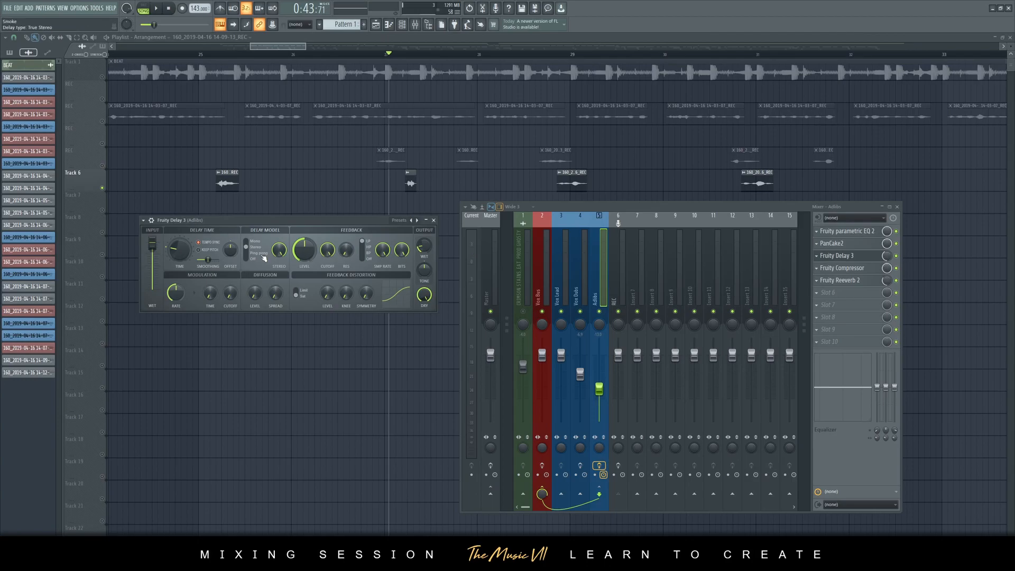
right_click(304, 252)
click(317, 259)
right_click(184, 246)
click(196, 253)
right_click(424, 246)
click(431, 252)
click(434, 220)
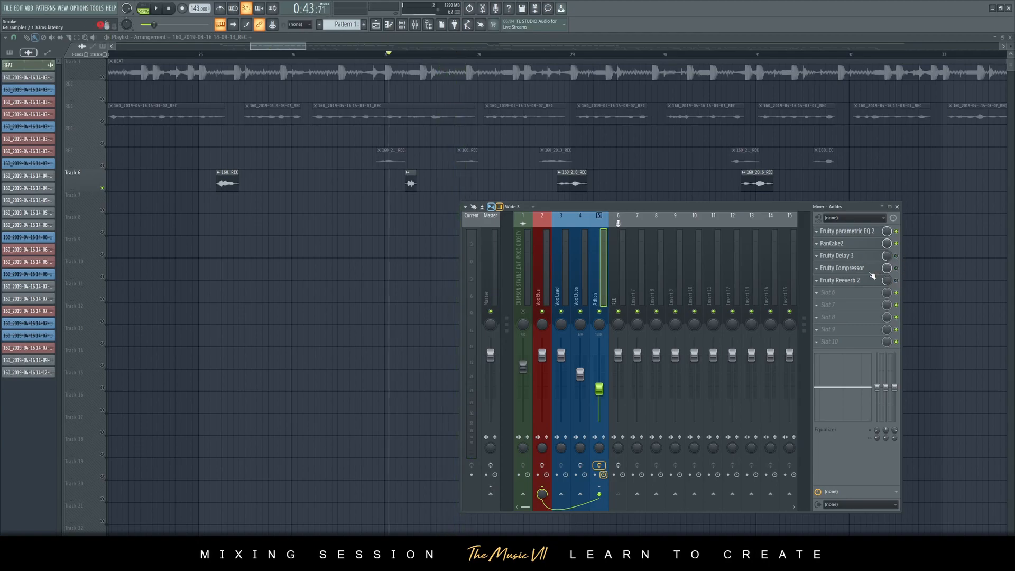
Step: Play the ad-lib around bar 29 with only the EQ and PanCake2 active, and check the EQ curve
click(386, 30)
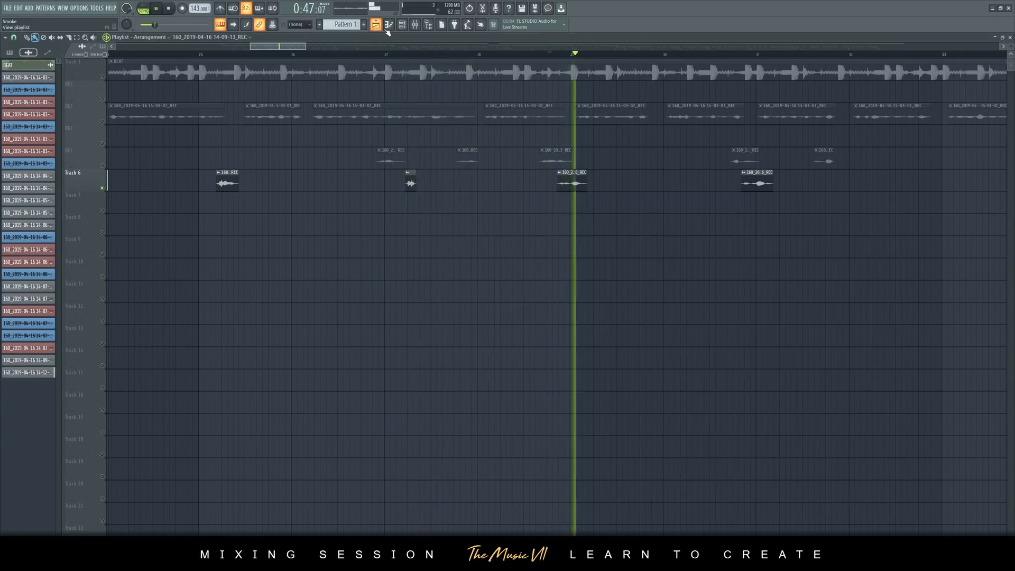
click(415, 25)
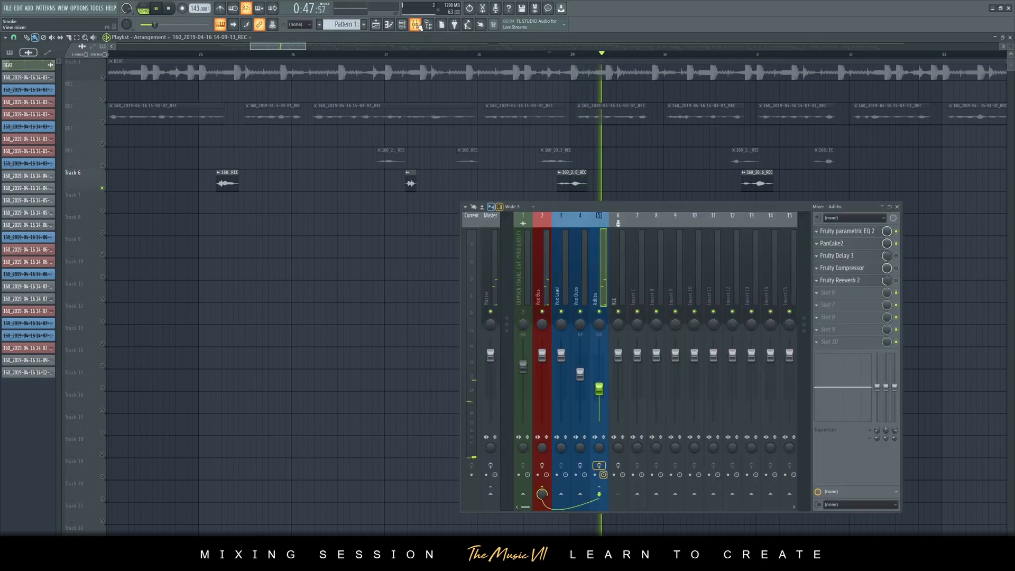
key(space)
click(847, 236)
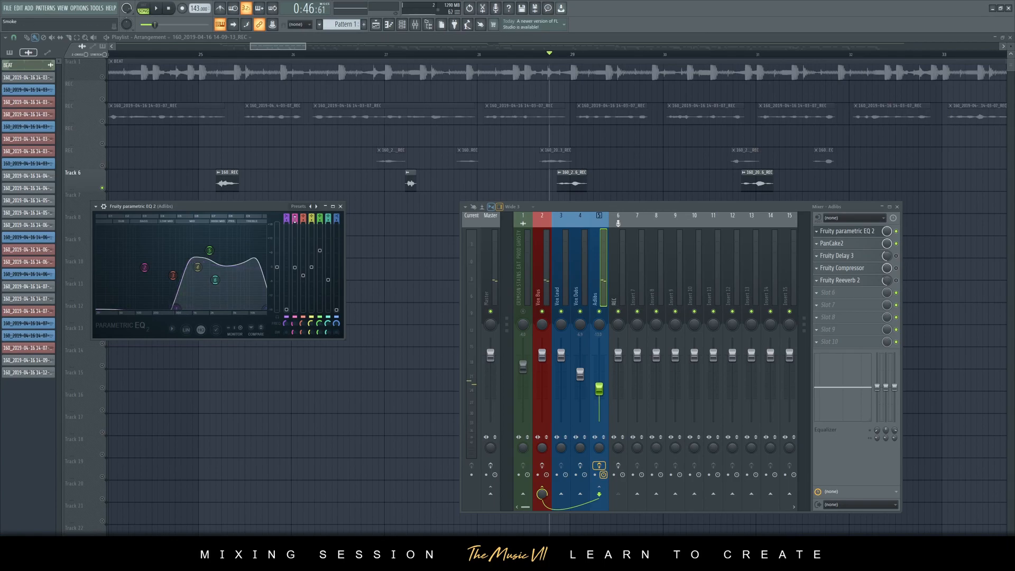
click(340, 207)
Step: Play the ad-libs from bar 25 and review Fruity Delay 3 and its mix level on the Adlibs channel
click(205, 53)
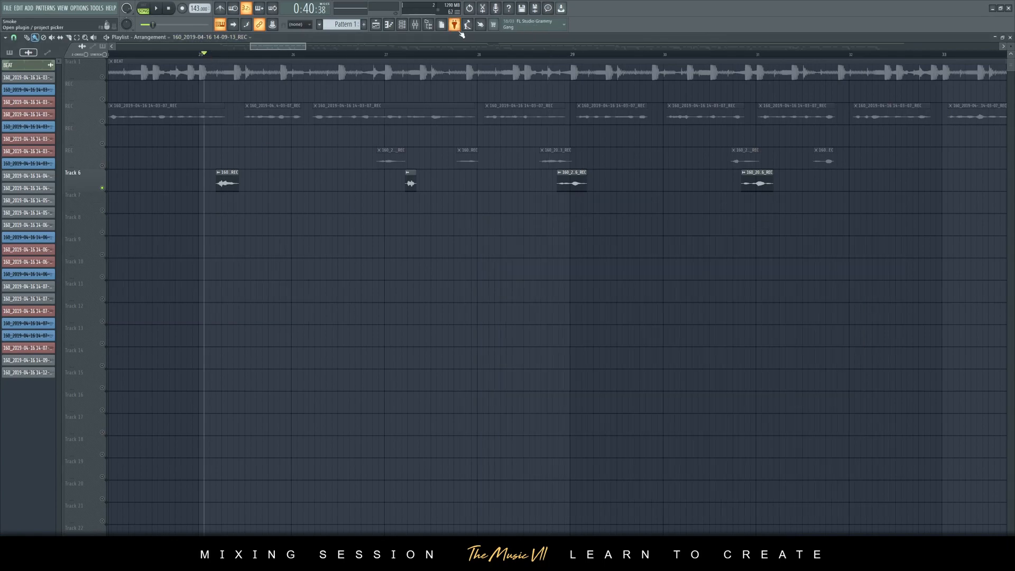
click(415, 29)
key(space)
key(space)
click(846, 256)
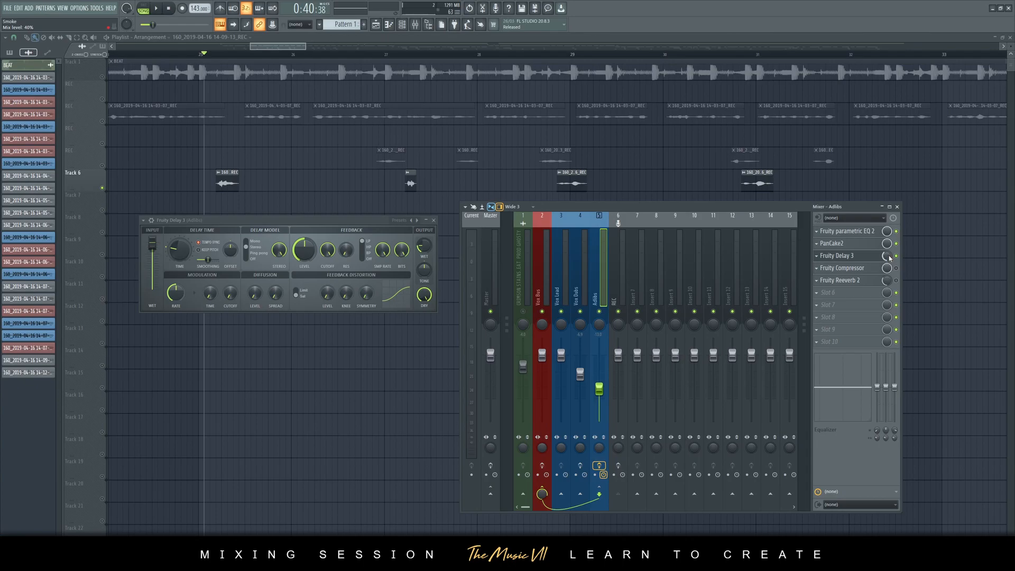
click(434, 220)
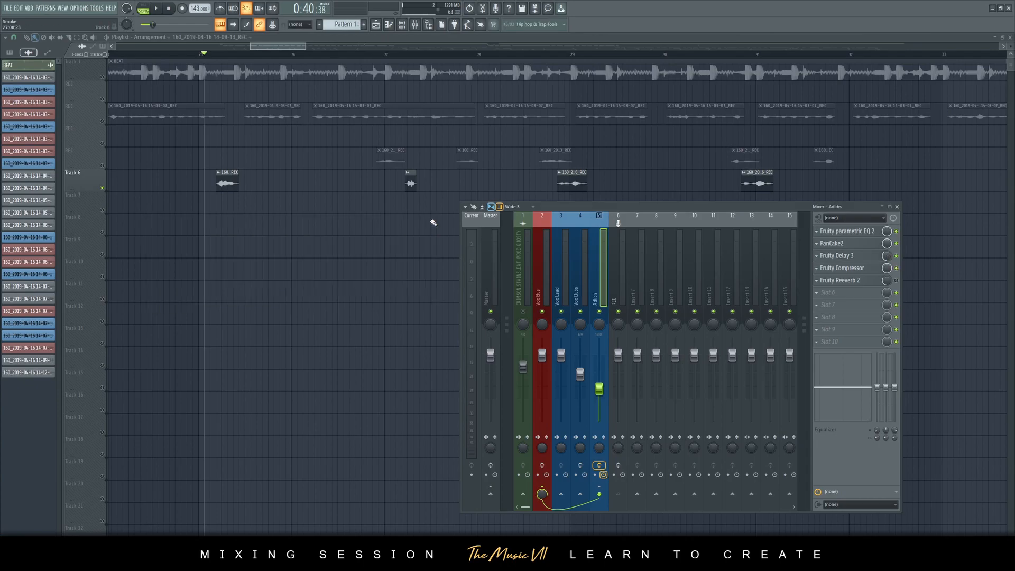
Step: Open Fruity Compressor on the Adlibs channel, place it beside the mixer, and play the ad-libs with the compressor bypassed
click(846, 268)
drag(560, 207, 607, 199)
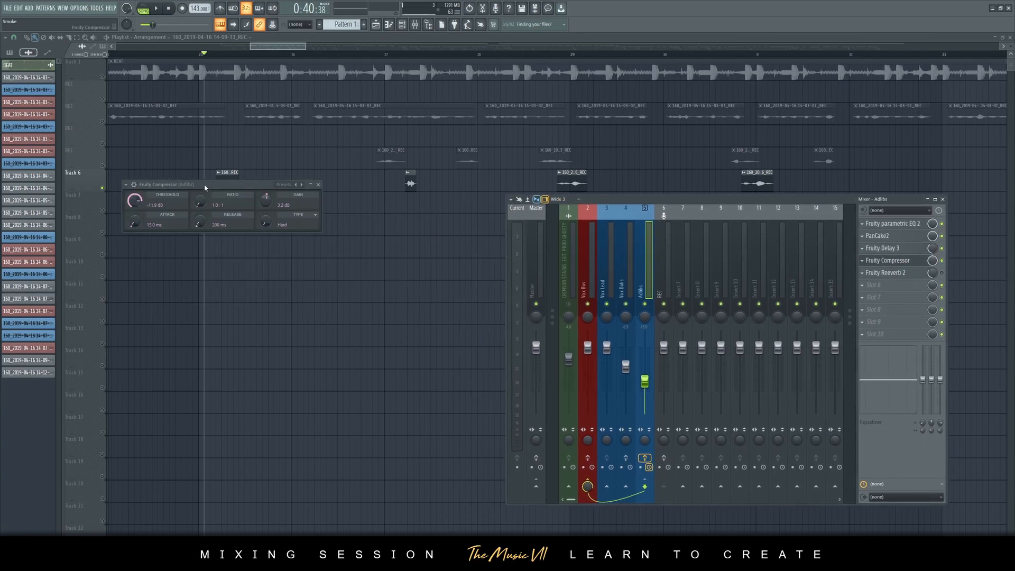
drag(206, 185, 311, 262)
click(942, 261)
key(space)
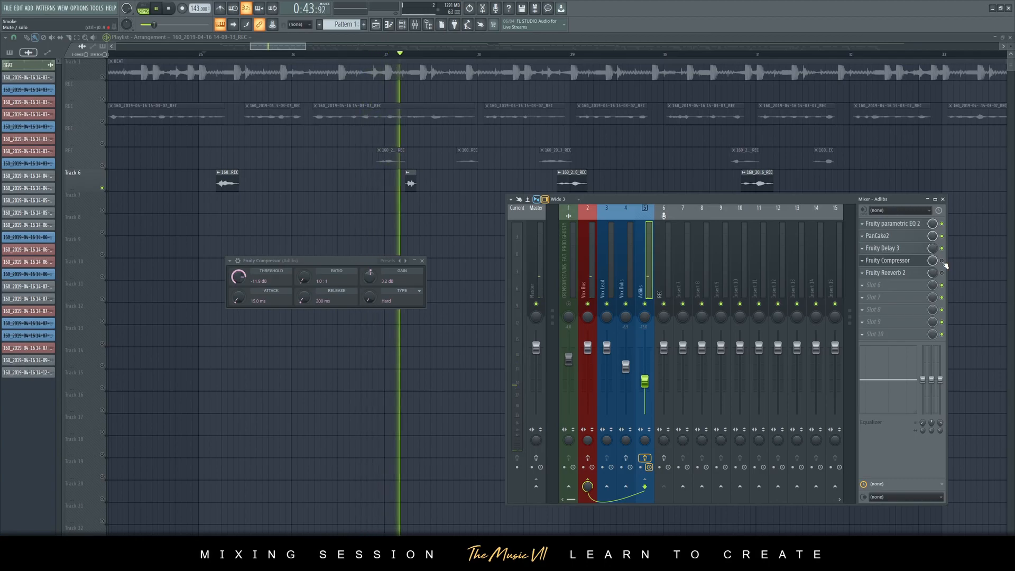
key(space)
Step: Compare the ad-libs with Fruity Compressor on and off during playback, and close the plugin
mouse_move(339, 261)
mouse_down()
mouse_move(365, 263)
mouse_move(340, 247)
mouse_up()
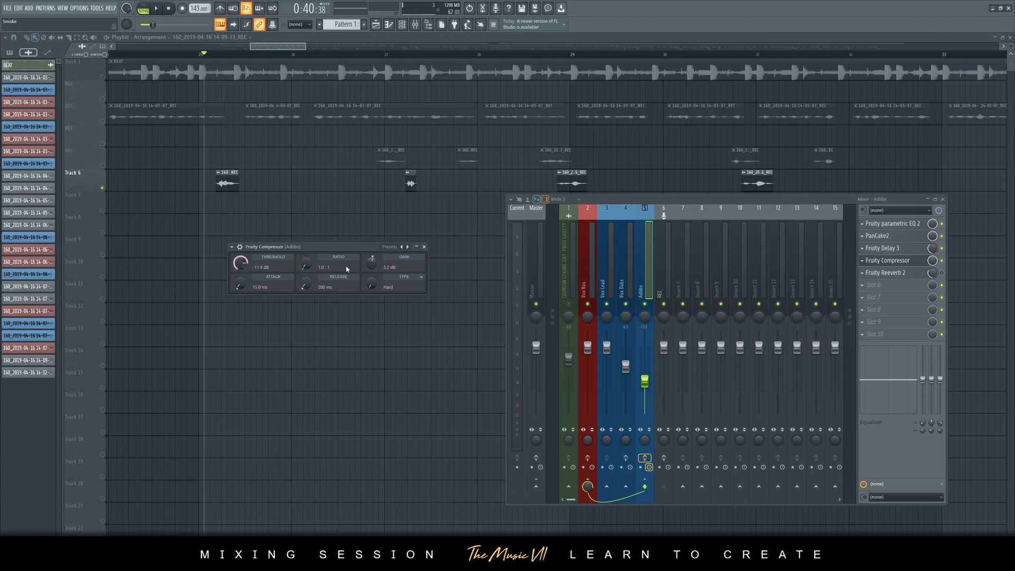
drag(324, 247, 320, 247)
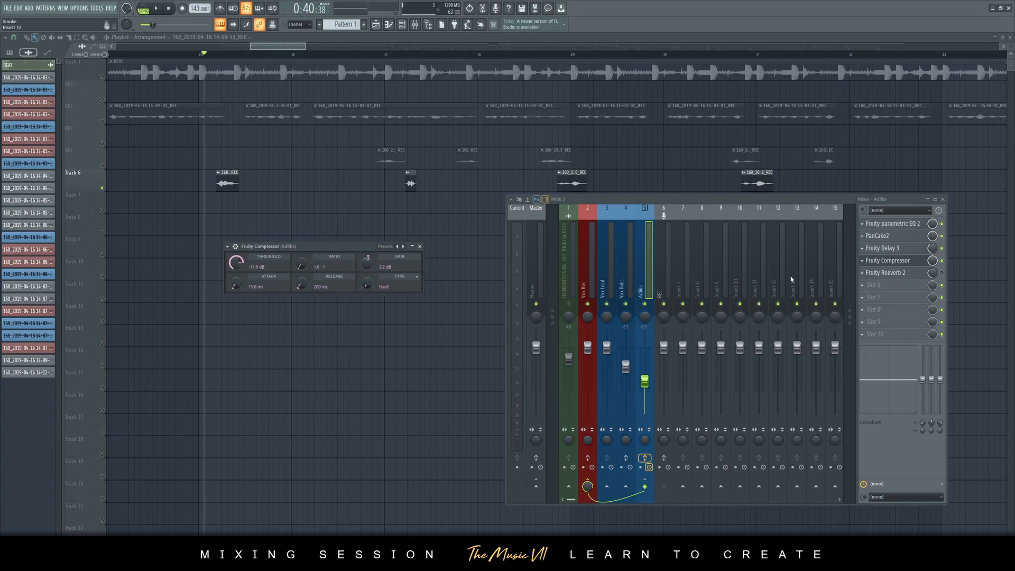
key(space)
key(space)
click(943, 261)
key(space)
key(space)
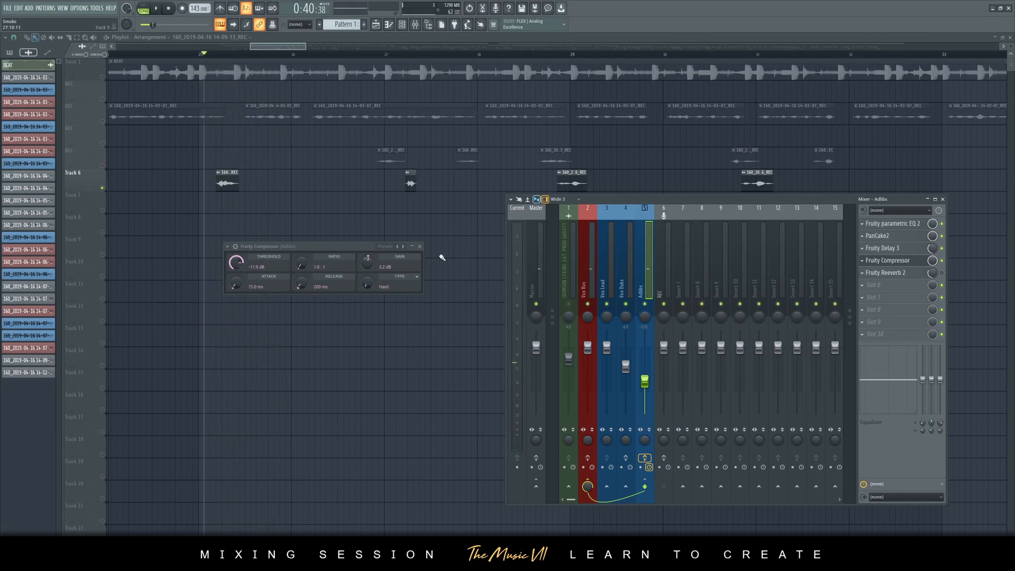
click(420, 247)
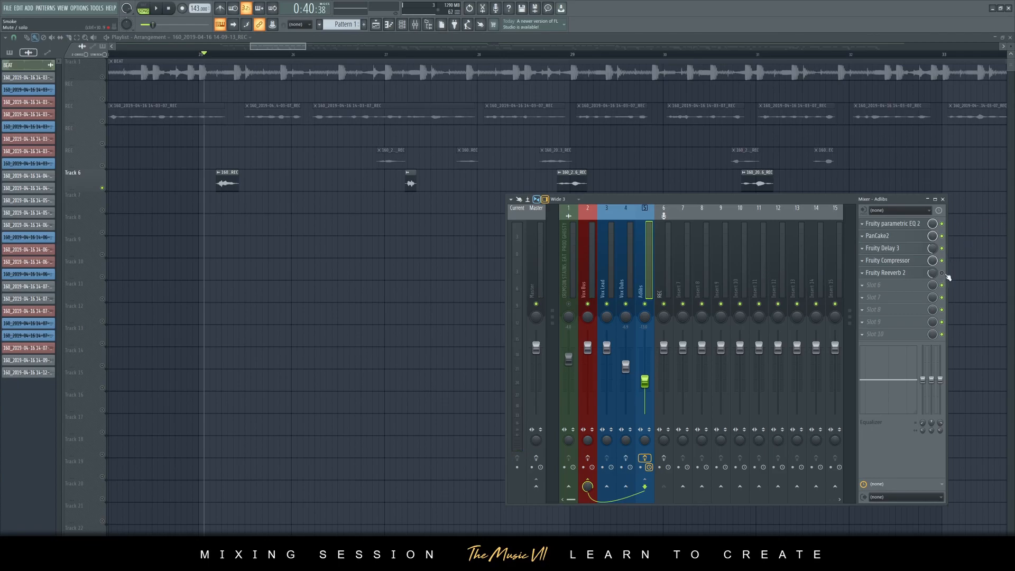
Step: Examine Fruity Reeverb 2 on the Adlibs channel while the ad-libs play, and close the plugin
click(894, 273)
key(space)
drag(170, 115, 400, 274)
key(space)
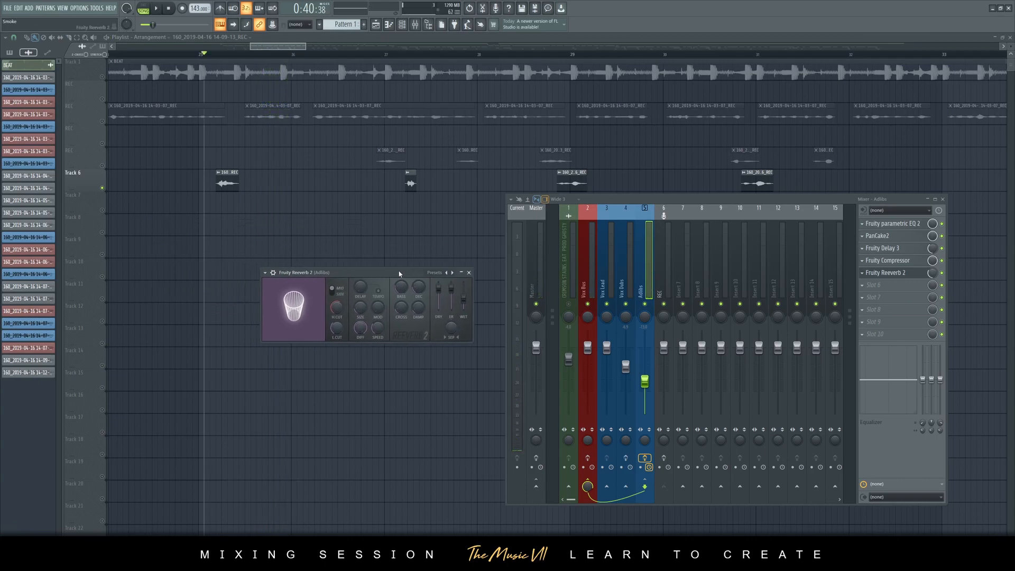
click(469, 273)
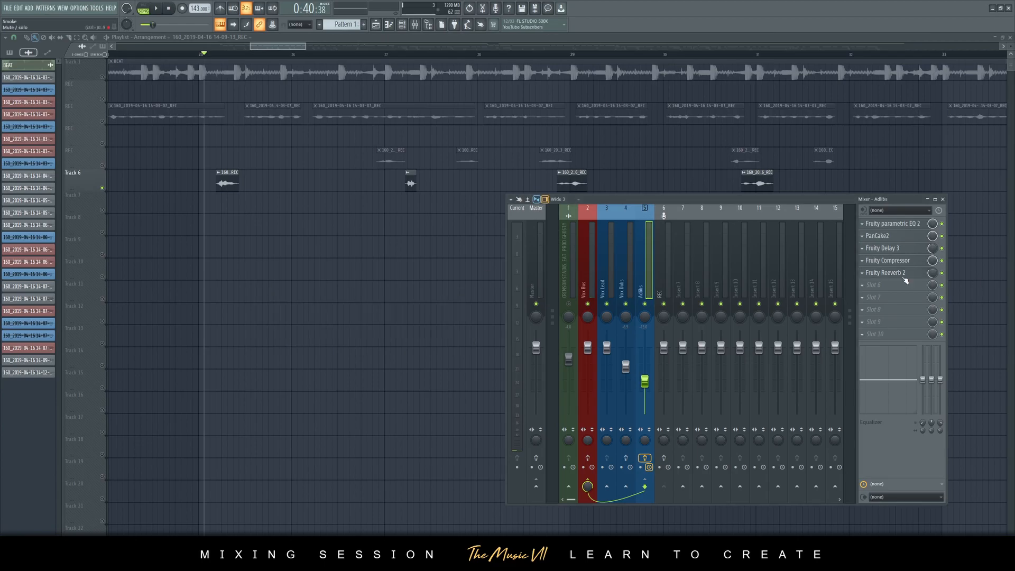
Step: Examine the Ozone Imager settings on Vox Dubs, close the plugin, and review the Vox Lead and Vox Bus effect chains
click(625, 286)
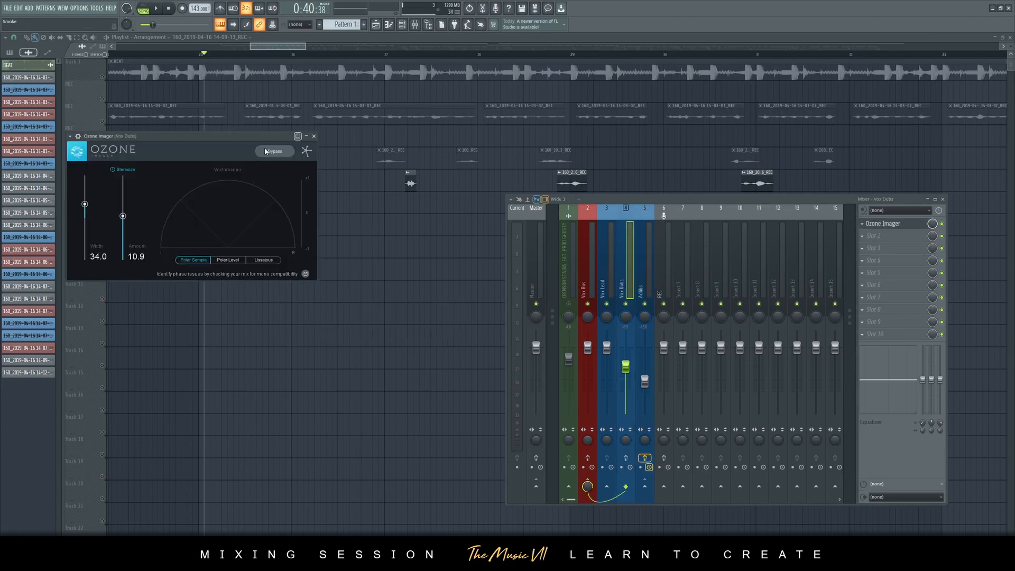
drag(215, 140, 324, 262)
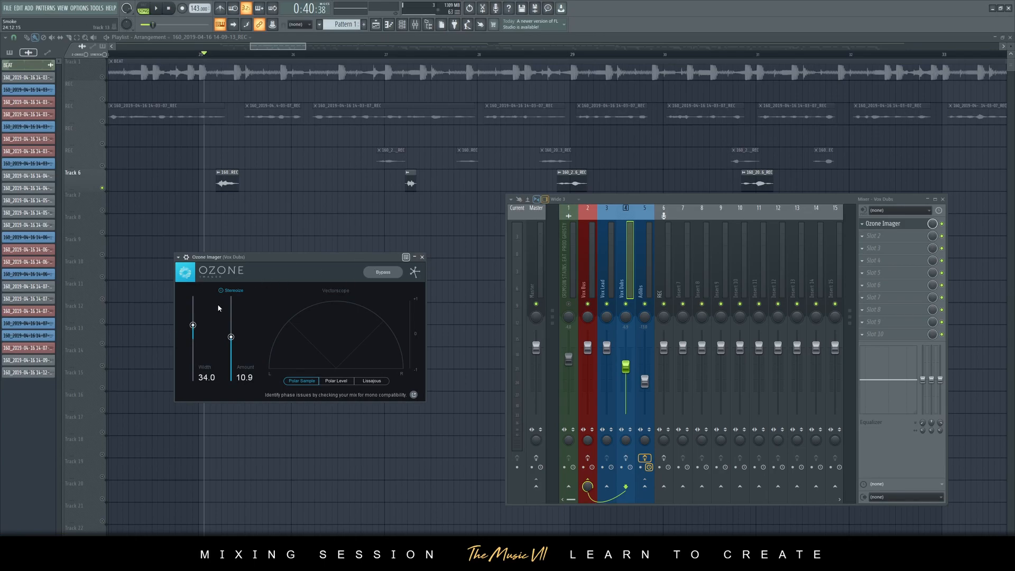
click(425, 258)
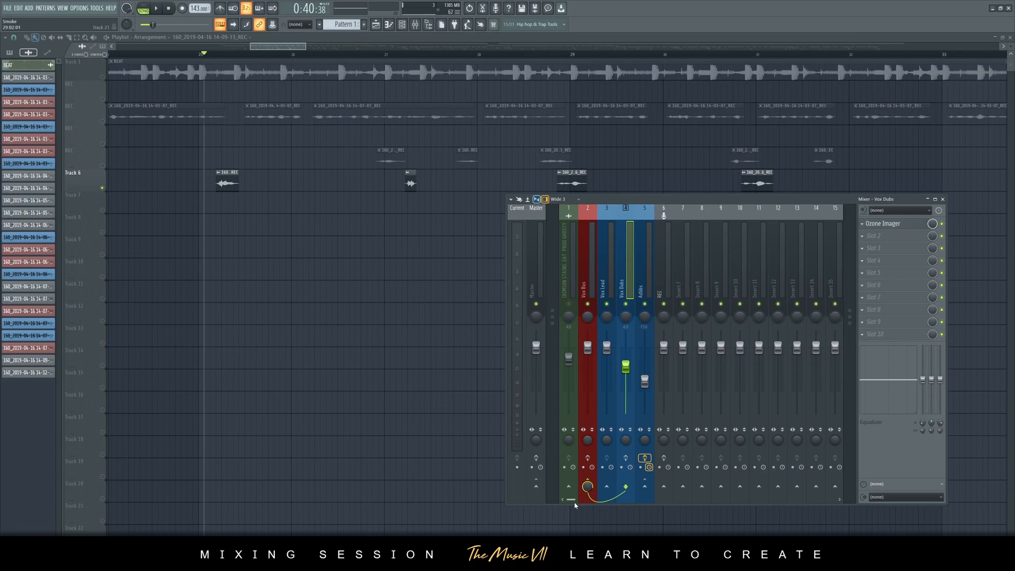
click(610, 281)
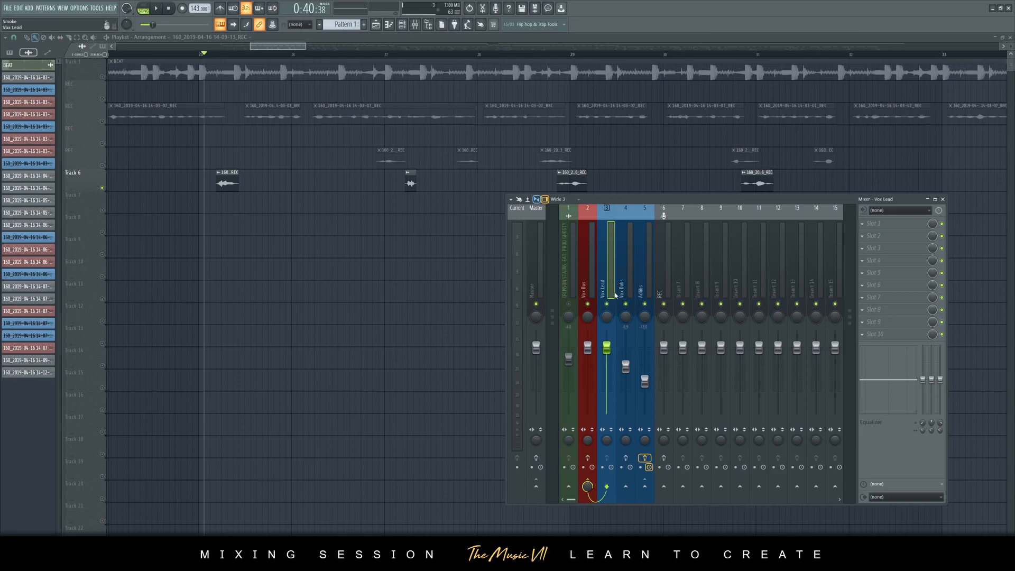
click(586, 273)
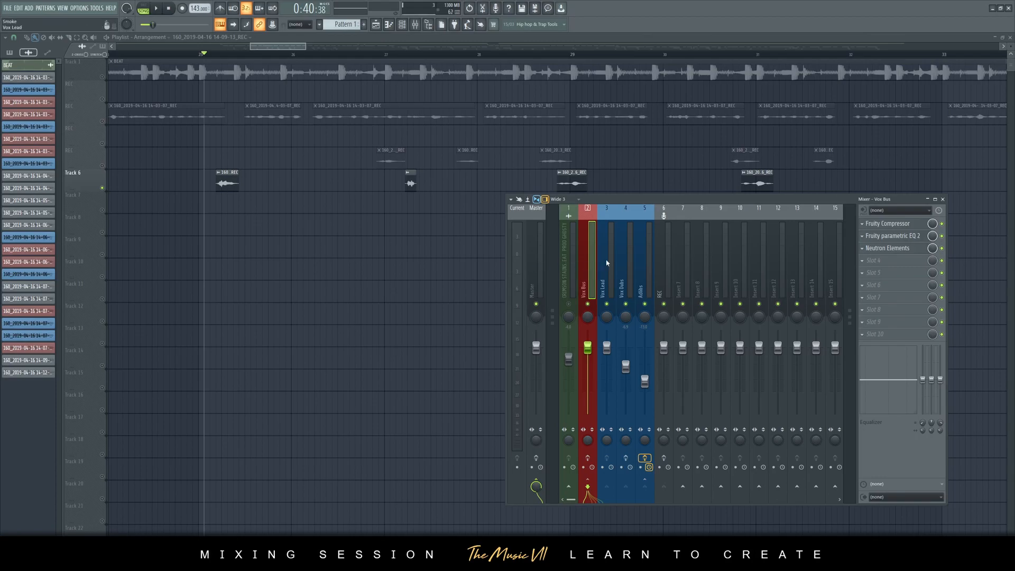
Step: End the Track 6 solo so all tracks are active, and play the full mix from bar 25 with the mixer in view
drag(251, 47, 117, 48)
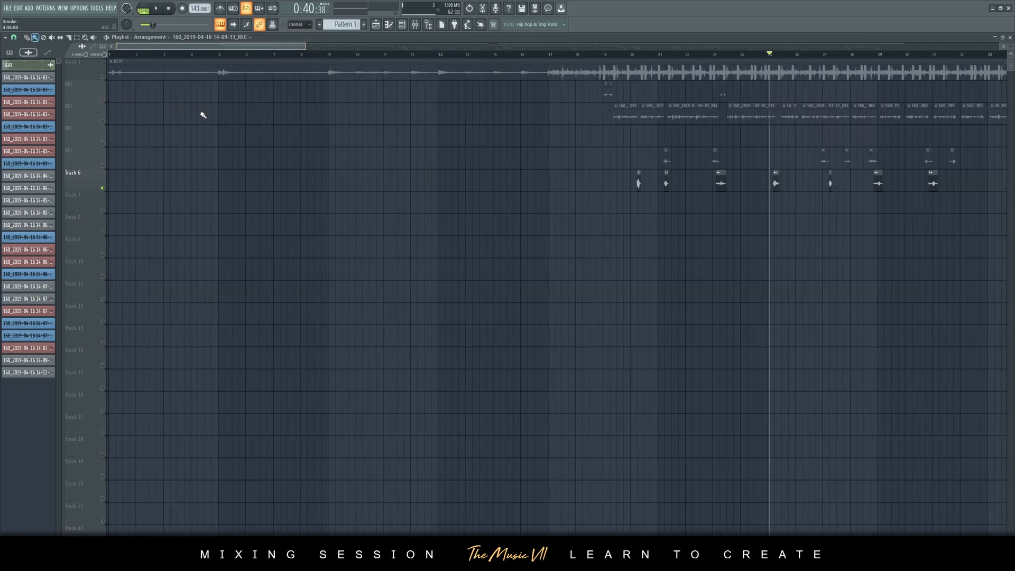
click(102, 121)
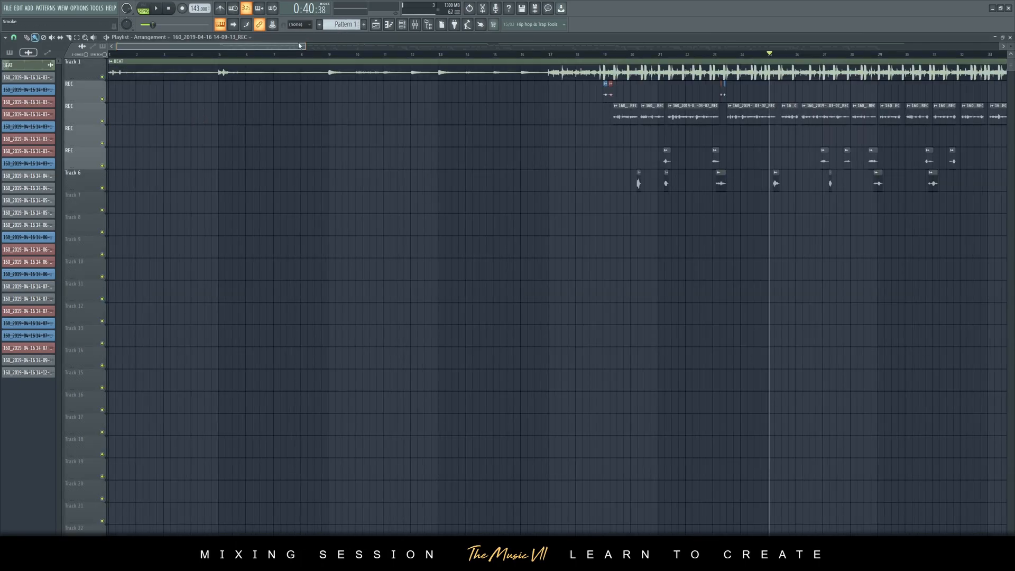
drag(304, 47, 734, 47)
key(space)
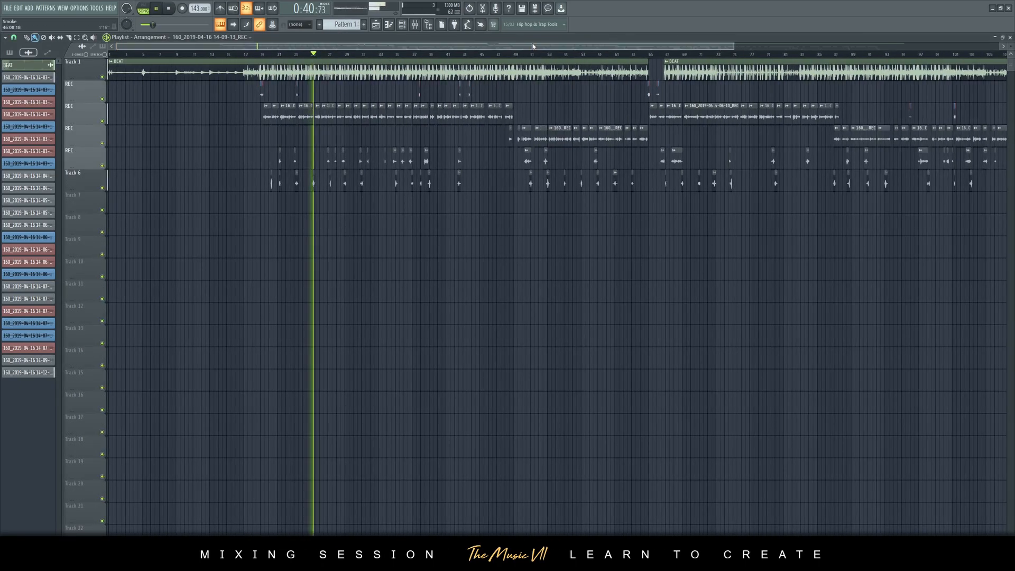
click(418, 26)
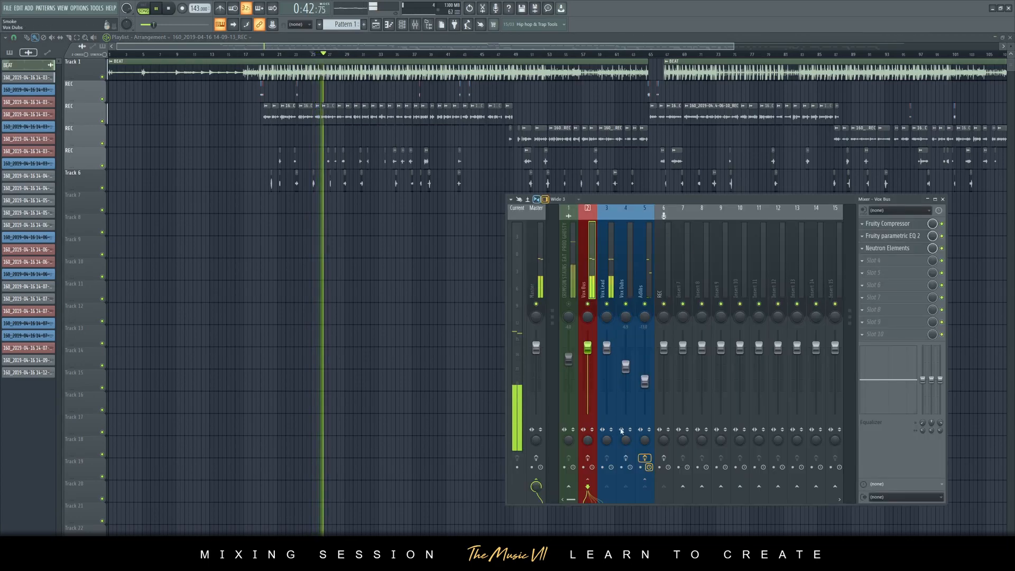
key(space)
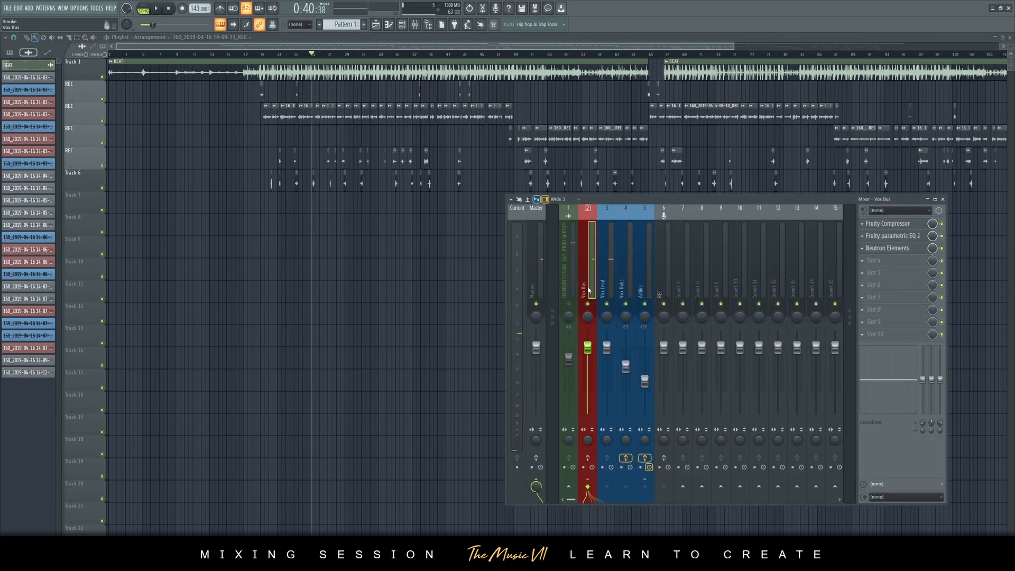
Step: Compare the full mix with the Vox Bus effect slots disabled and enabled during playback
key(space)
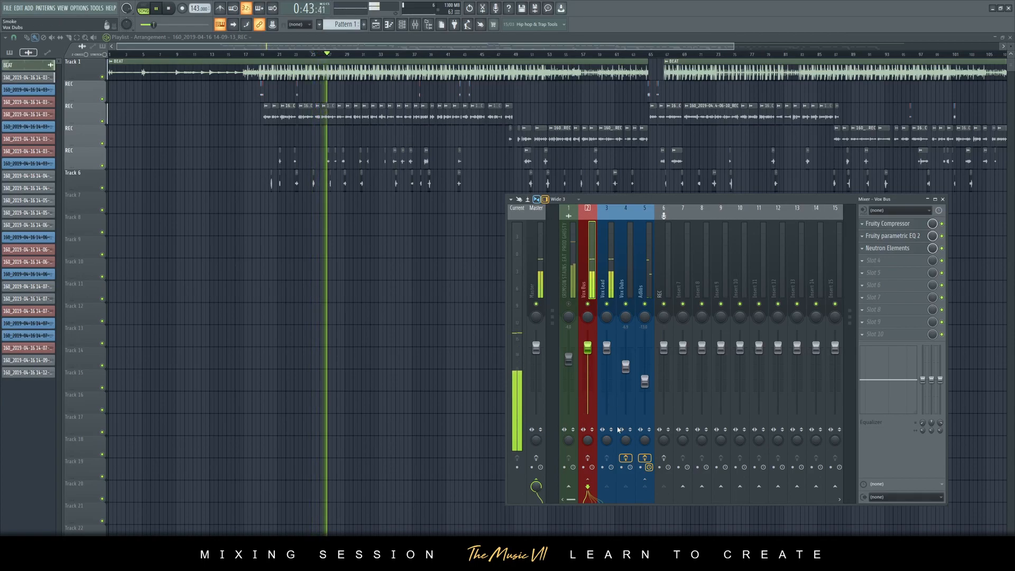
key(space)
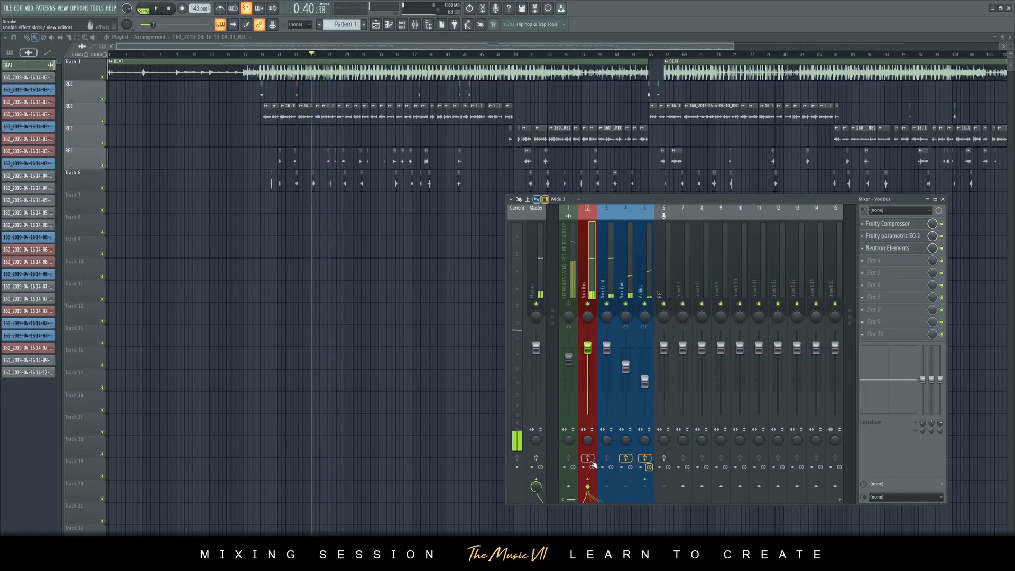
key(space)
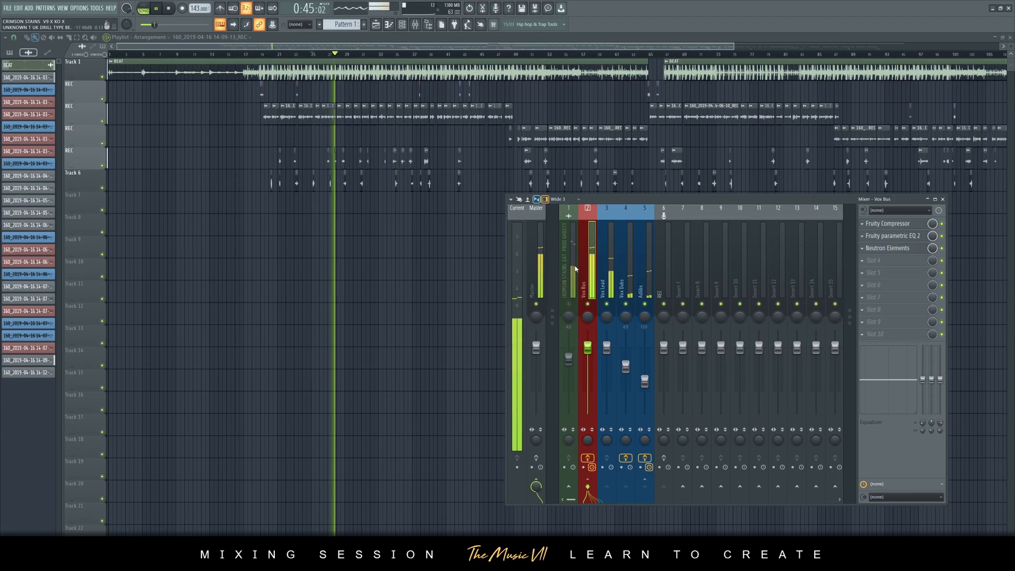
key(space)
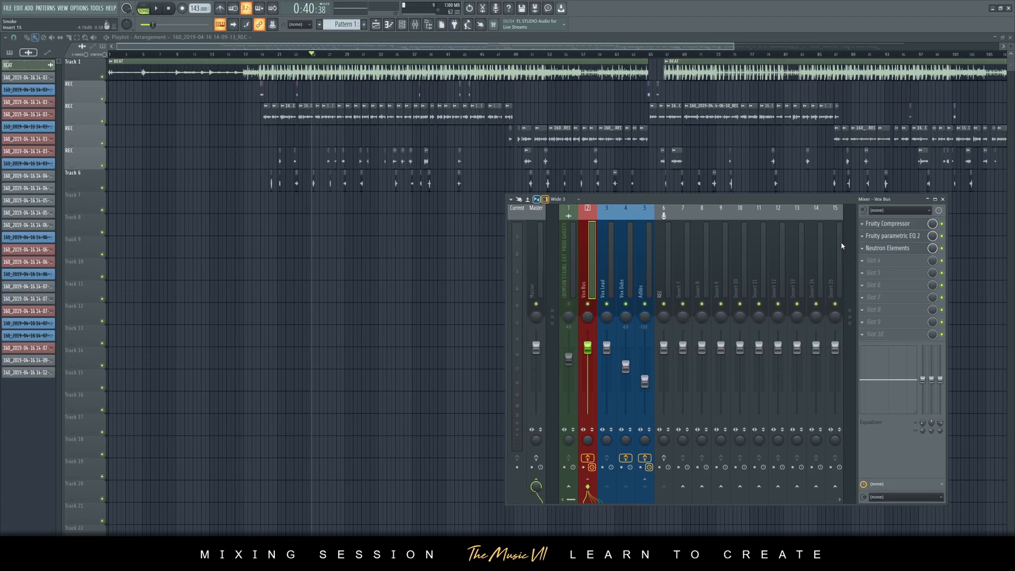
Step: Set the playback start to 0:30:63, just before the first lead vocal clip, and reopen the mixer
drag(734, 46, 362, 46)
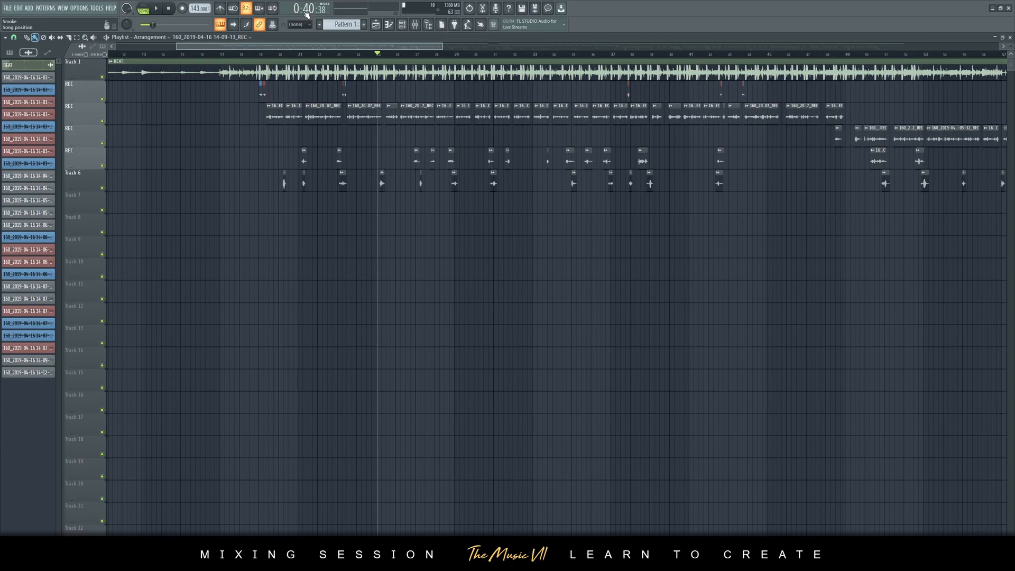
click(253, 56)
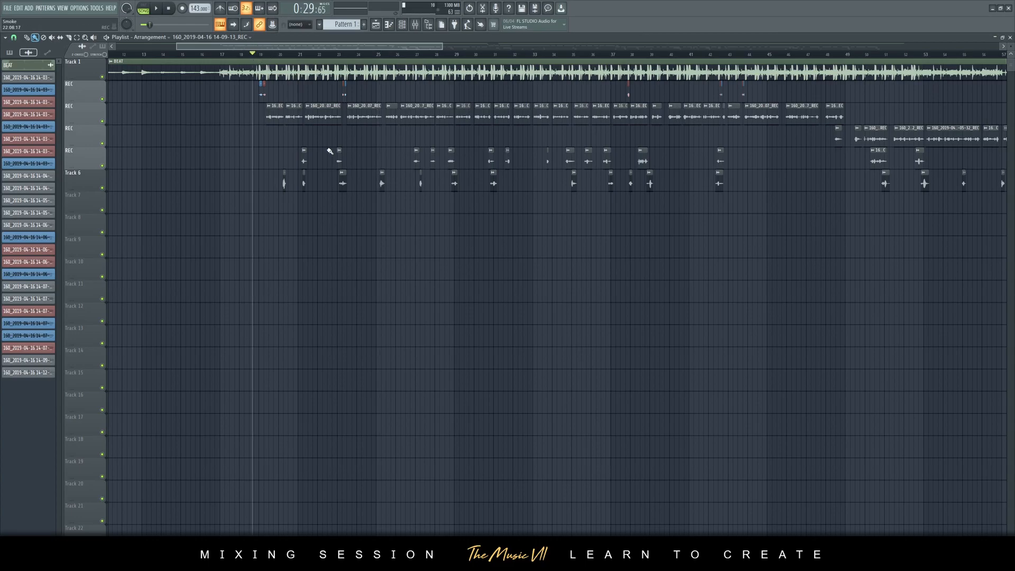
drag(439, 257, 260, 77)
ctrl+click(275, 88)
key(space)
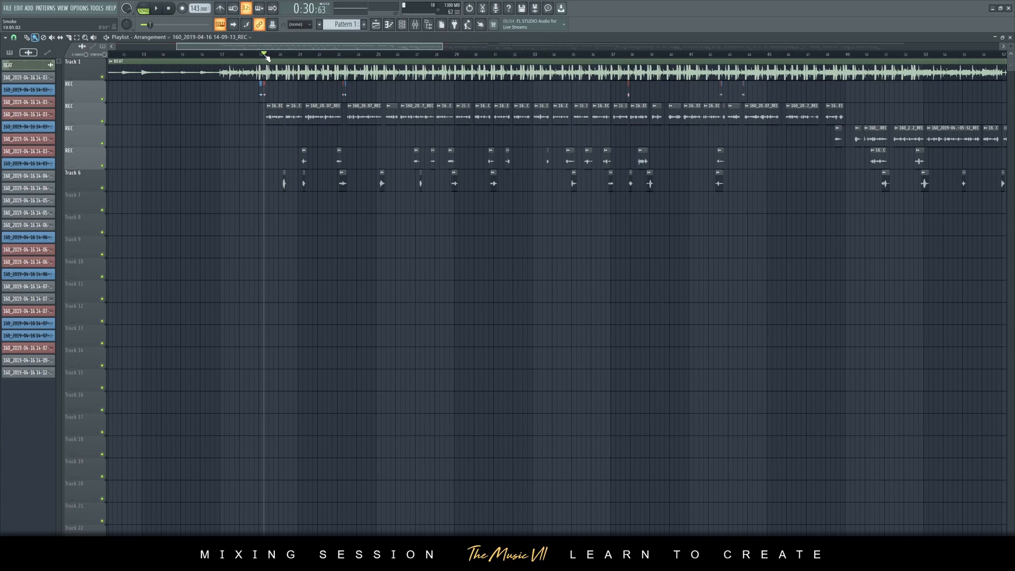
click(415, 24)
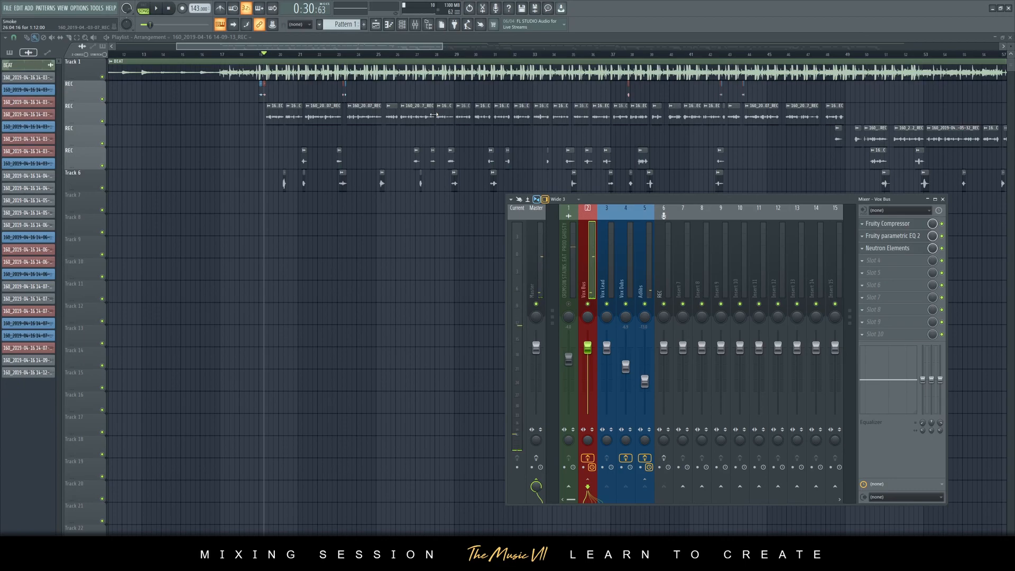
ctrl+scroll(280, 175, up, 4)
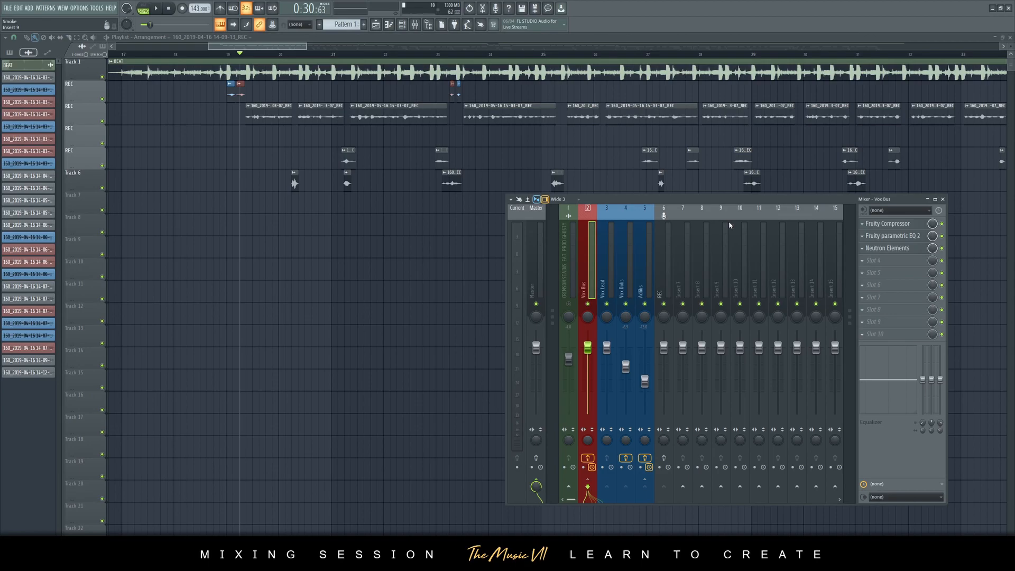
Step: Bypass Neutron Elements and Fruity parametric EQ 2 on Vox Bus, and open its Fruity Compressor below the playlist clips
click(941, 248)
click(918, 223)
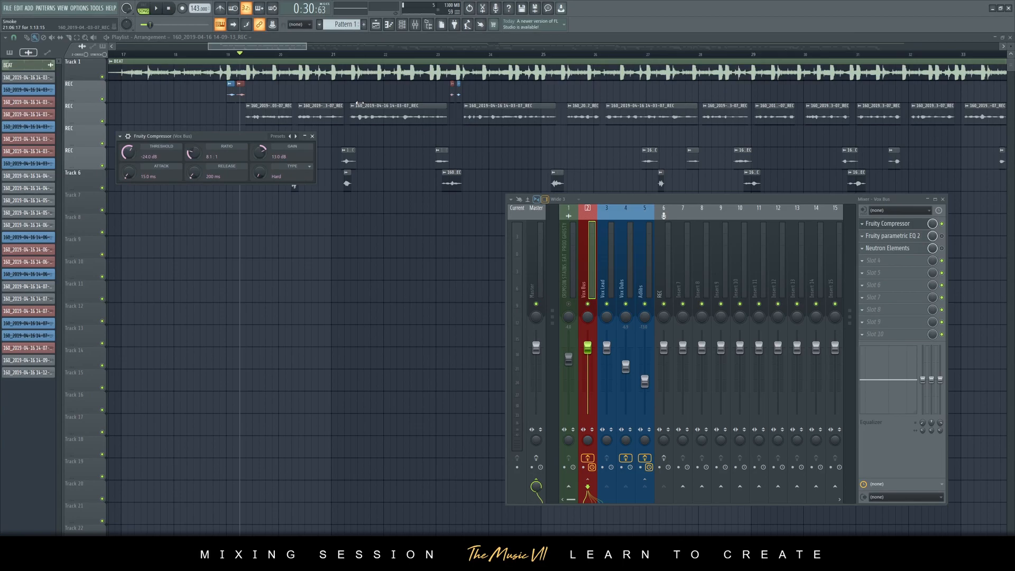
drag(275, 140, 373, 262)
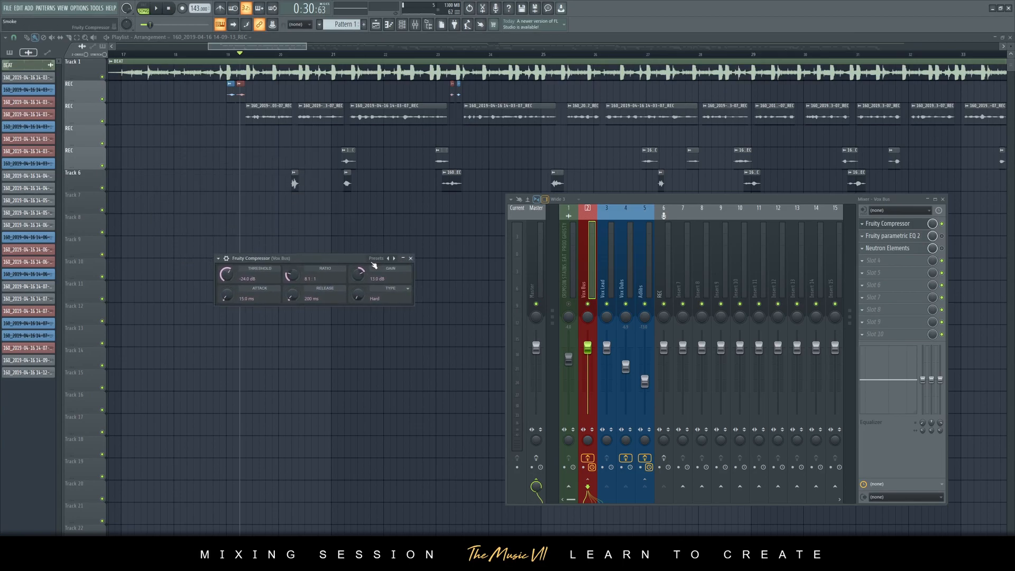
Step: Compare the vocals with the Vox Bus Fruity Compressor off and on during playback from 0:30:63
click(942, 224)
key(space)
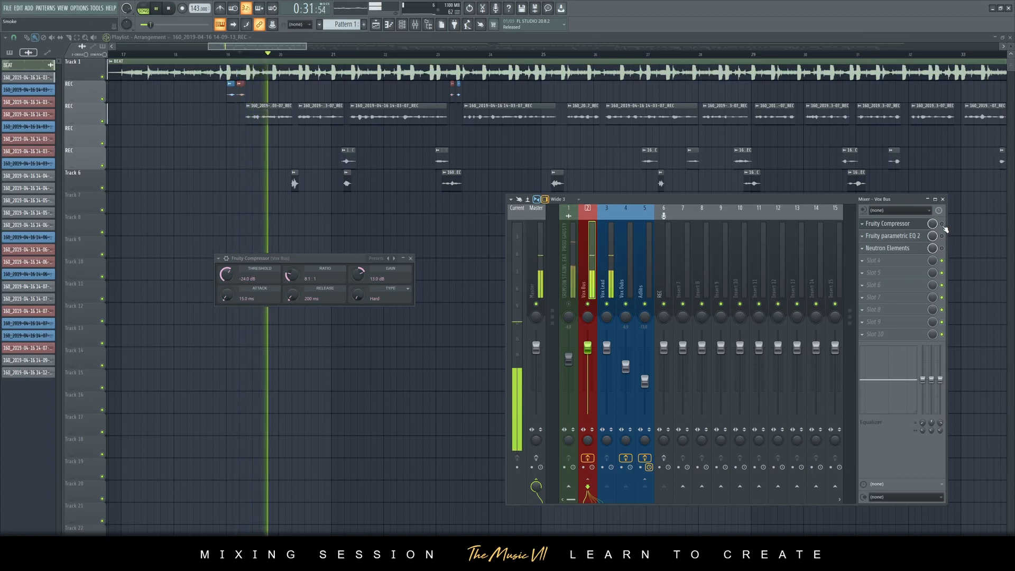
key(space)
click(941, 223)
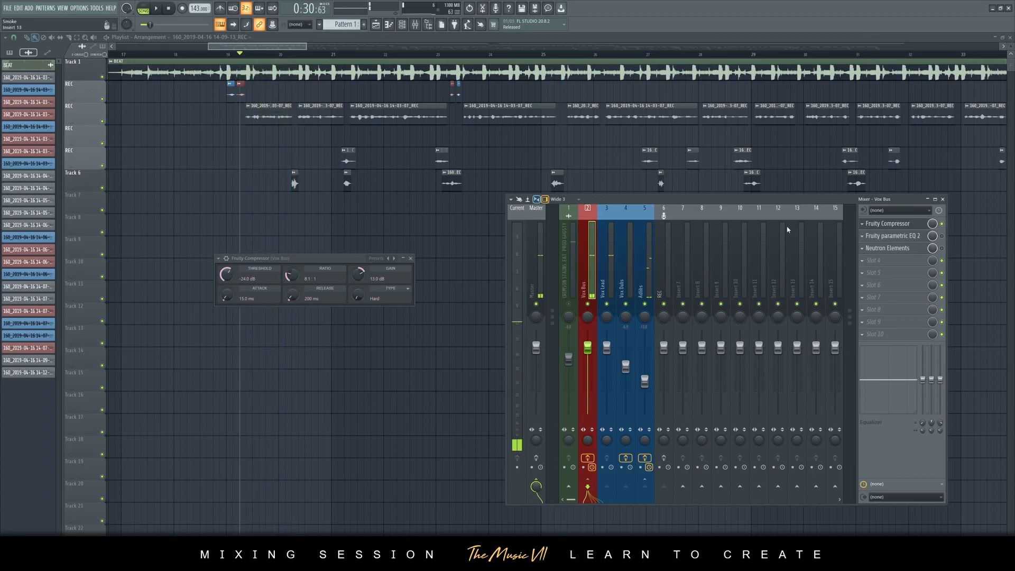
key(space)
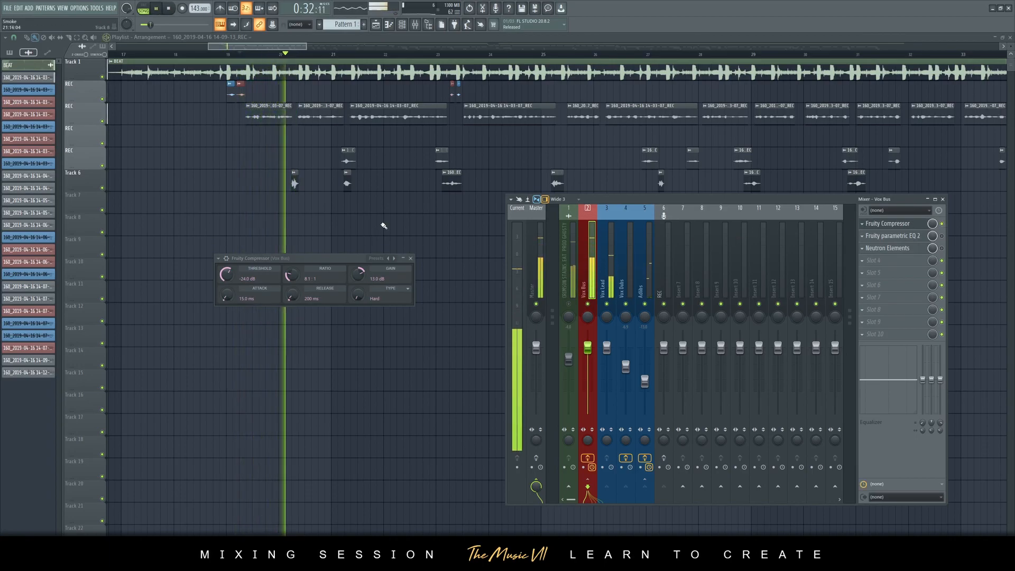
key(space)
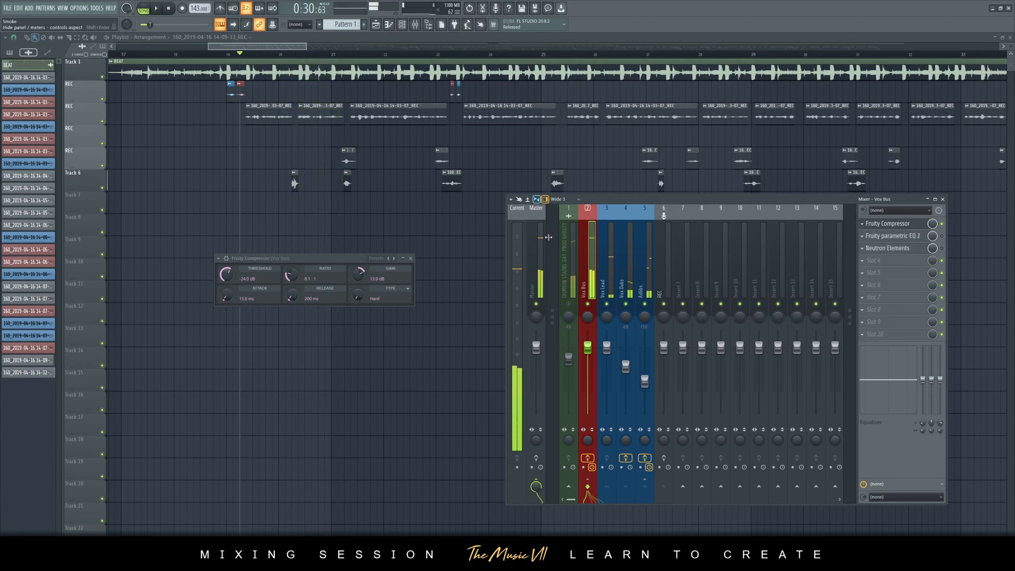
Step: Review the Vox Lead, Vox Bus, beat and Master channels in the mixer, ending on Vox Bus
click(603, 260)
click(586, 258)
click(568, 257)
click(543, 241)
click(582, 250)
click(540, 256)
click(569, 258)
click(539, 257)
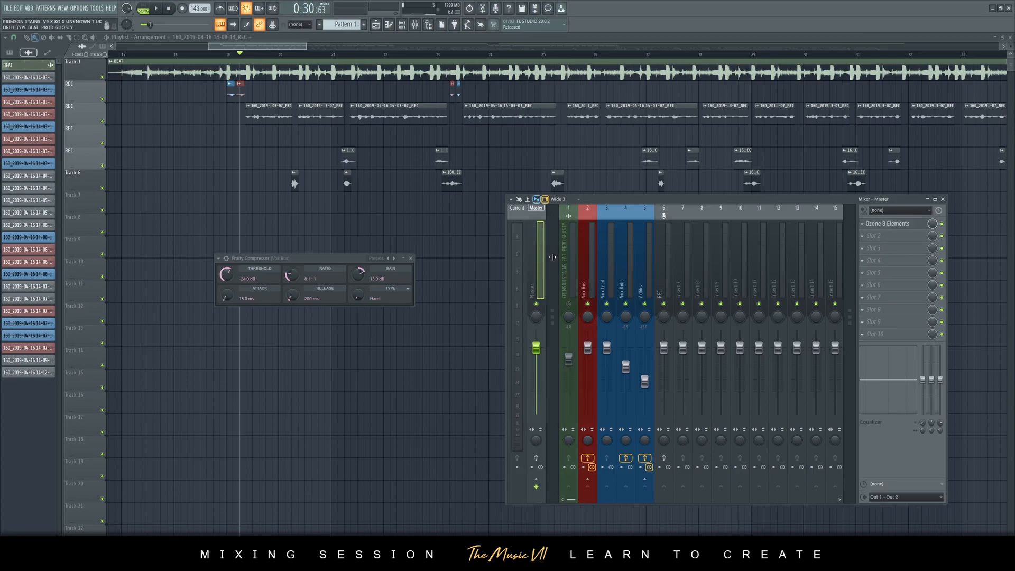
click(604, 259)
click(589, 262)
Step: Examine the Vox Bus Fruity Compressor settings and replay the opening vocals with the compressor off and on again
mouse_move(364, 260)
mouse_down()
mouse_move(429, 262)
mouse_move(361, 260)
mouse_up()
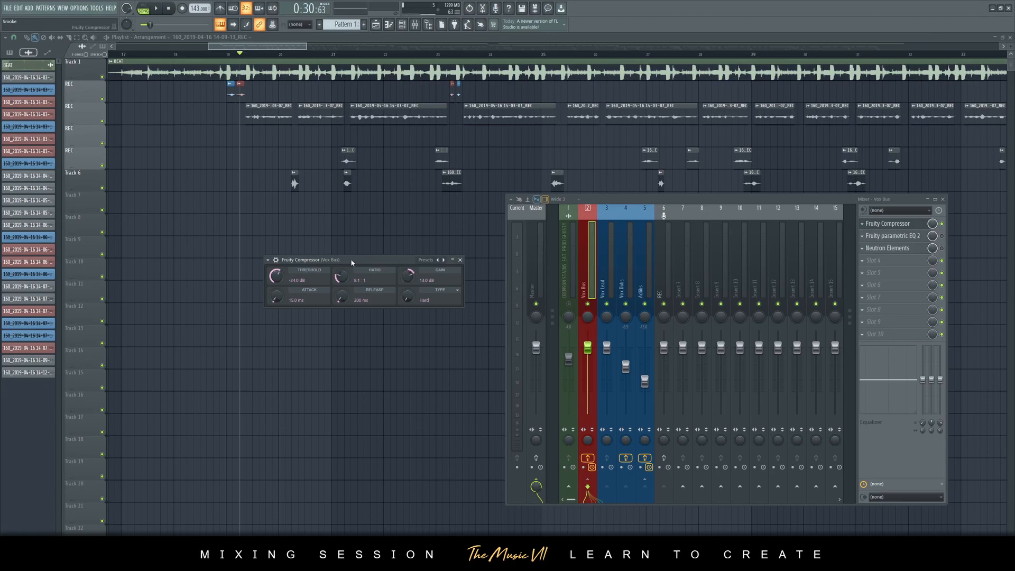
drag(324, 264, 312, 243)
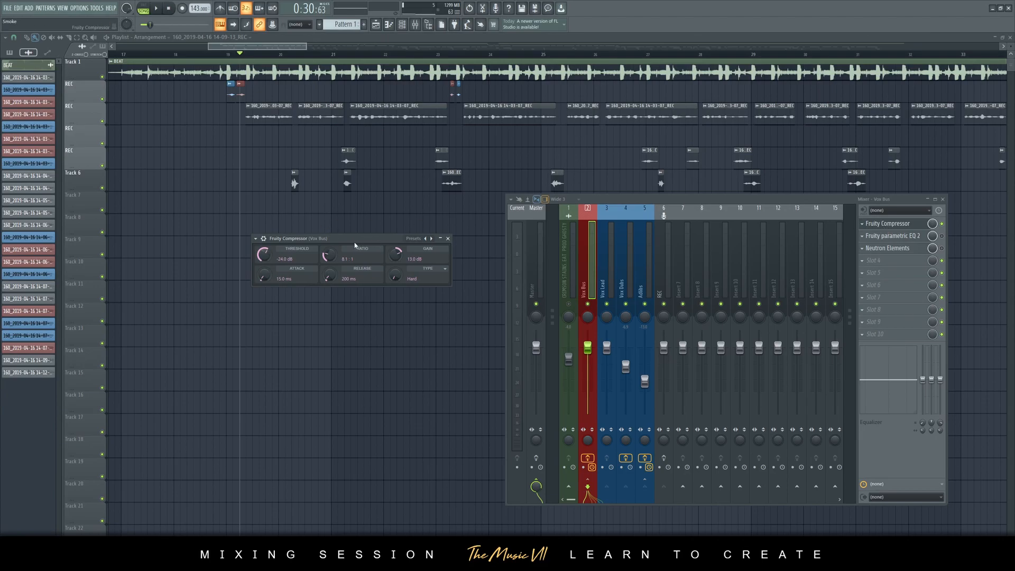
click(941, 224)
key(space)
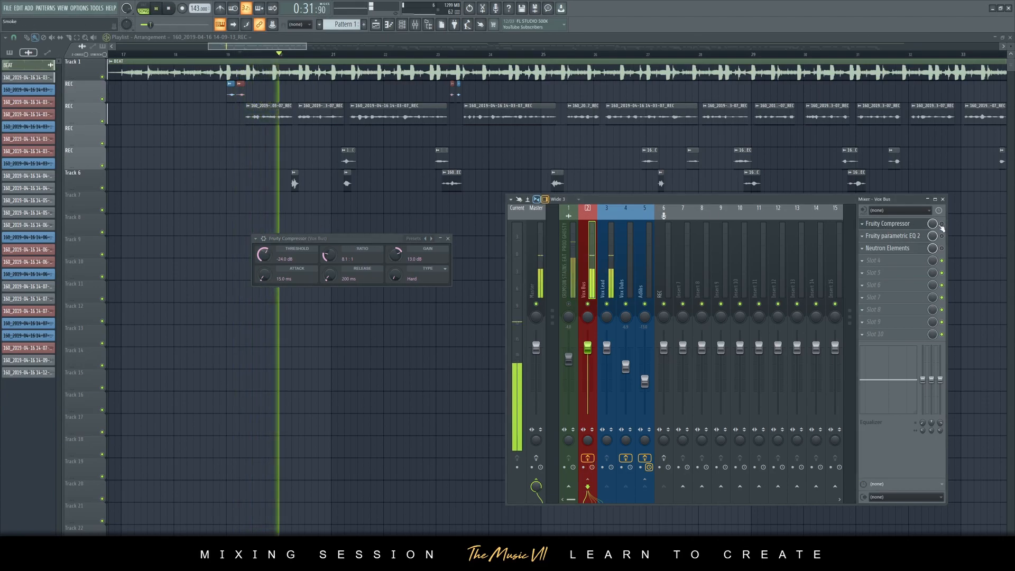
key(space)
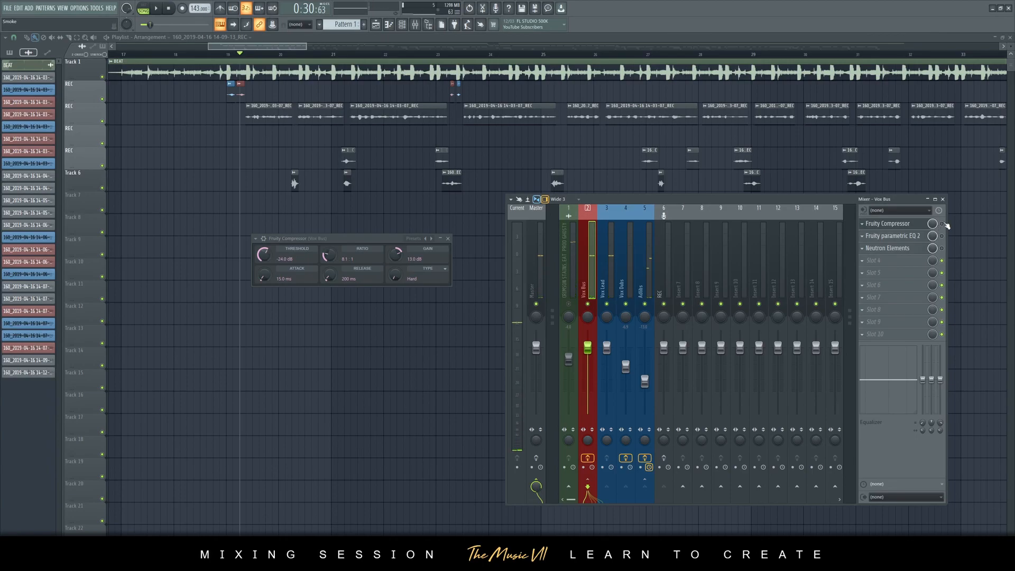
click(941, 225)
key(space)
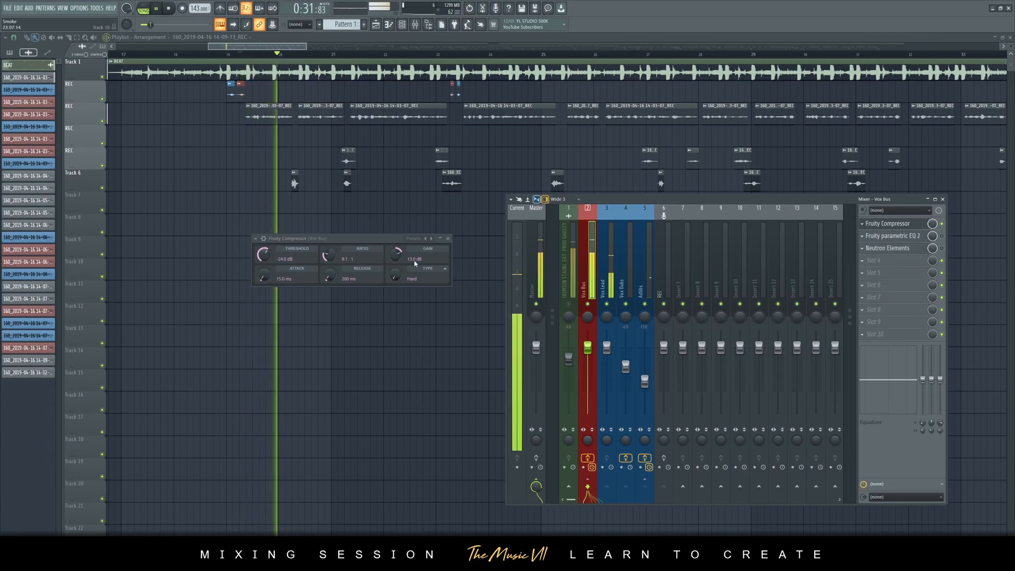
key(space)
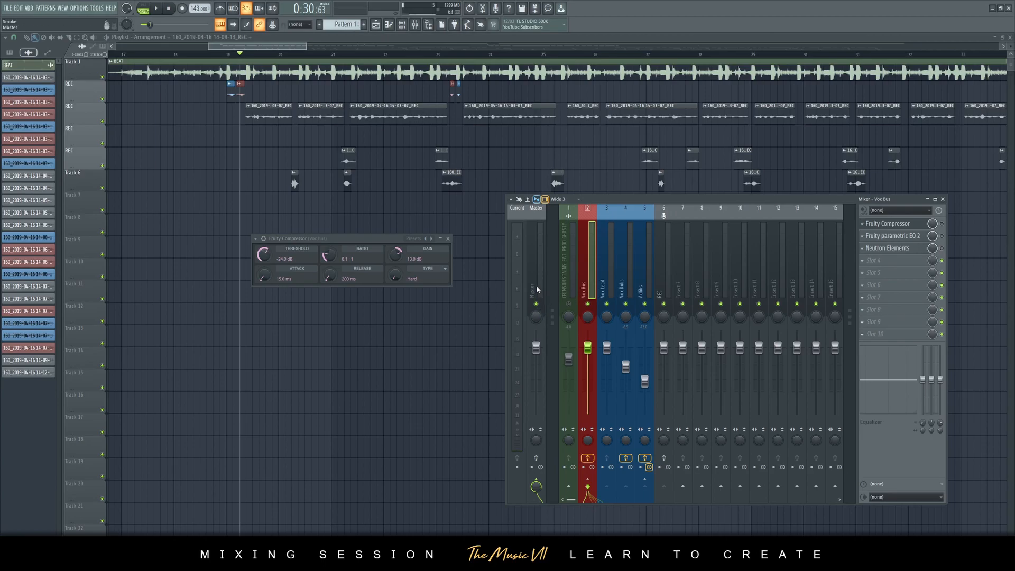
Step: Check the master level with the Vox Bus Fruity Compressor bypassed during playback, and re-enable the compressor
key(space)
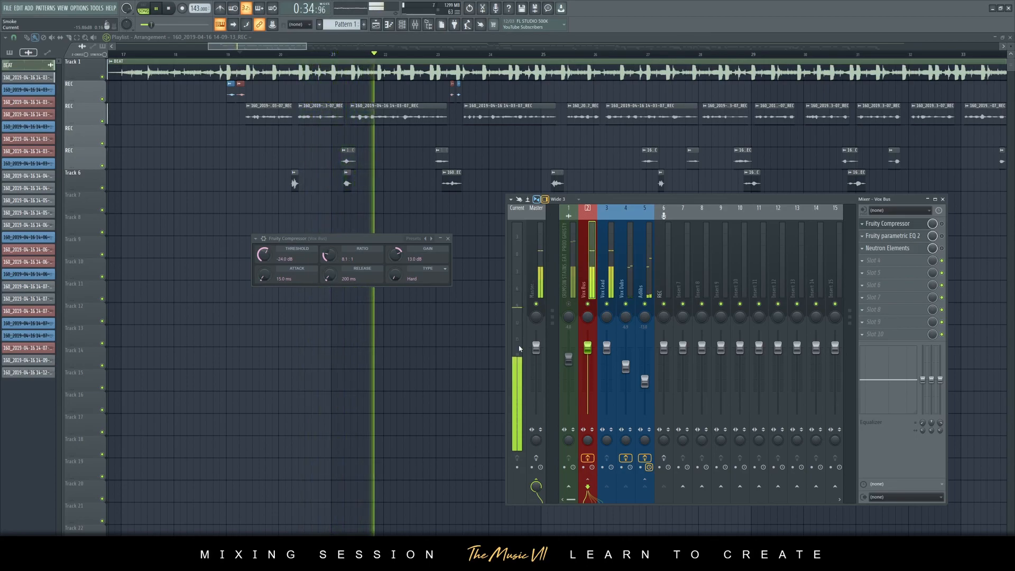
key(space)
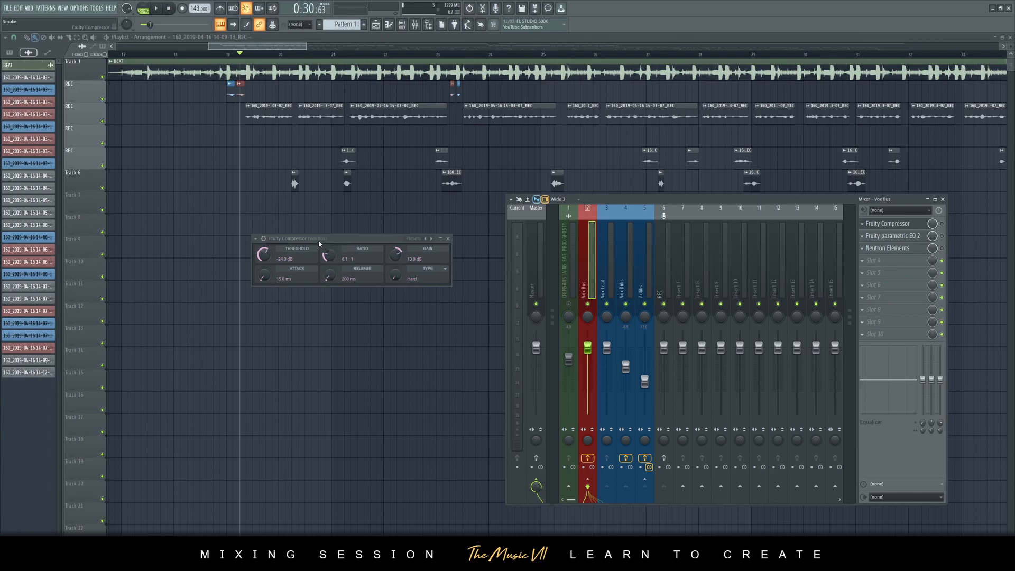
drag(312, 243, 320, 244)
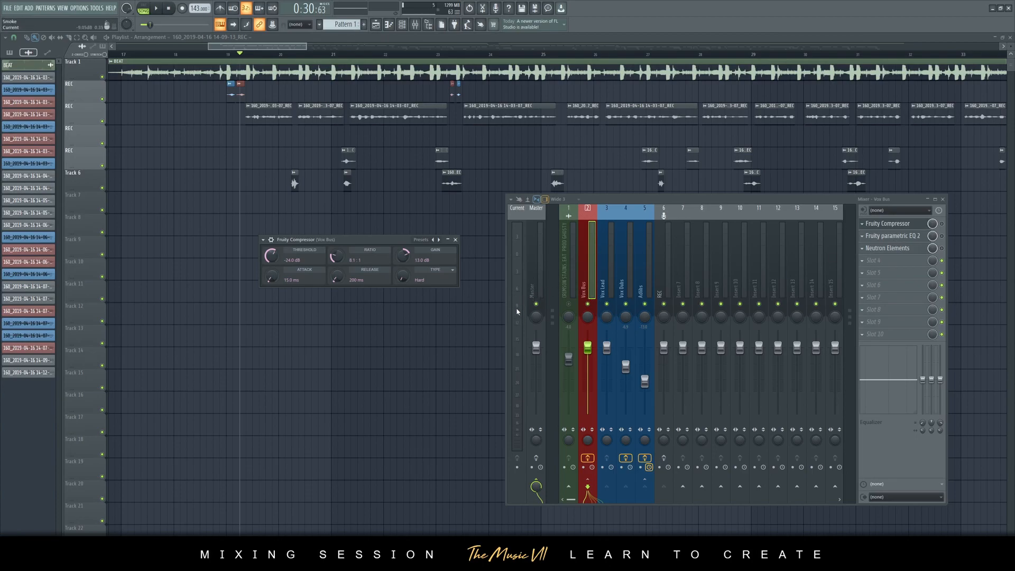
key(space)
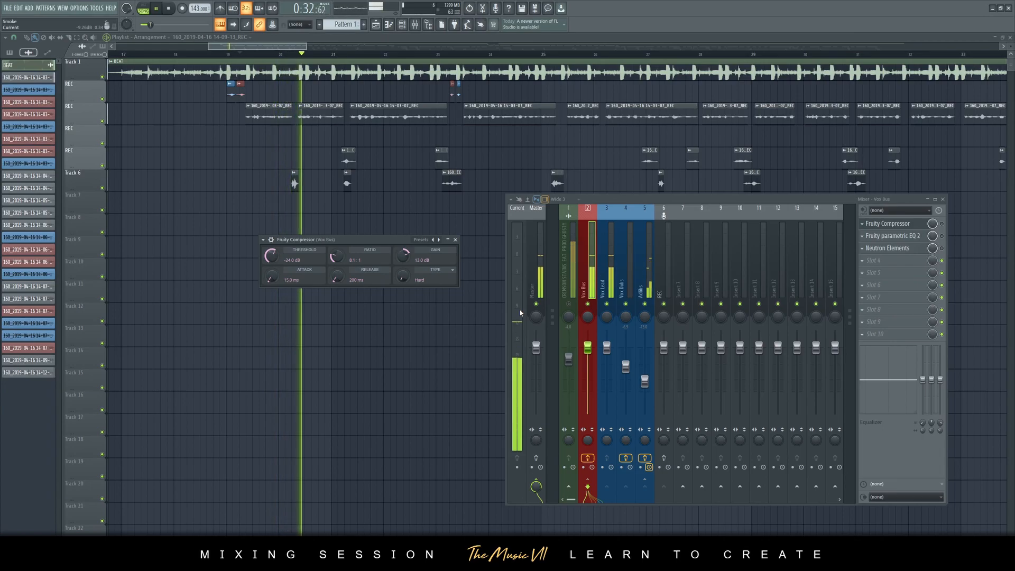
key(space)
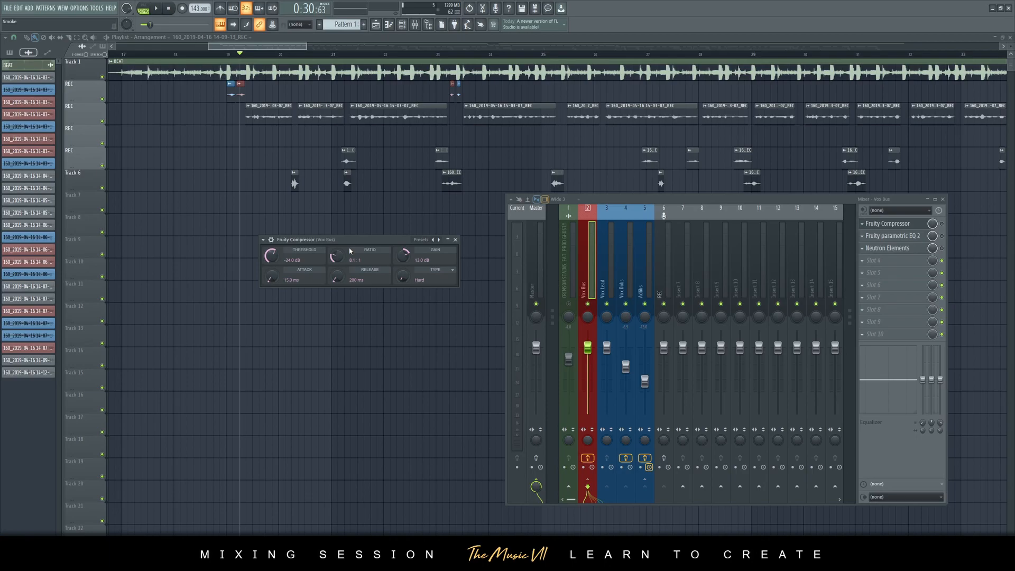
drag(347, 240, 370, 241)
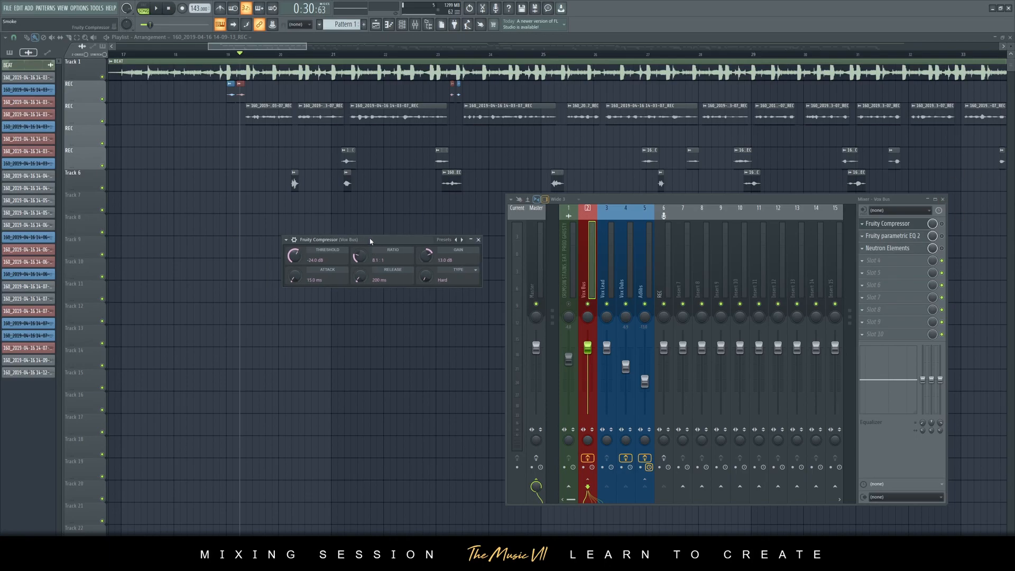
click(941, 224)
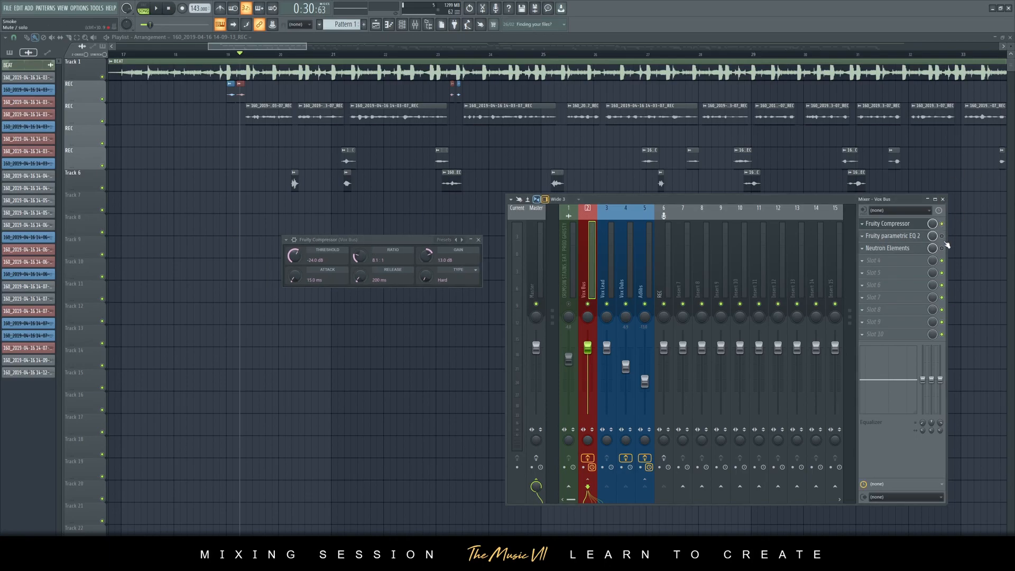
Step: Open Fruity parametric EQ 2 on Vox Bus, close the compressor, and view the EQ's preset list without choosing one
click(898, 236)
click(478, 239)
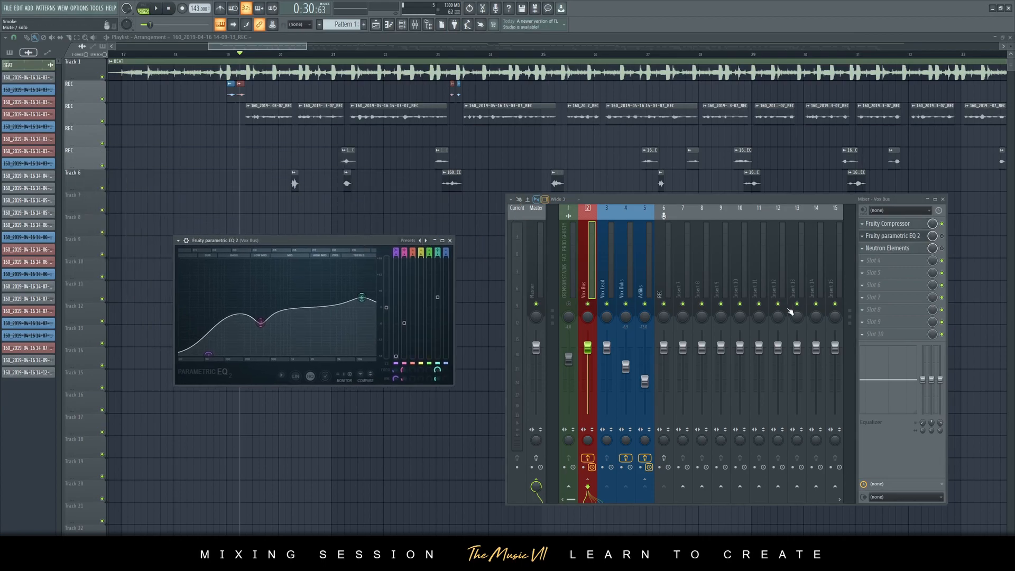
right_click(421, 241)
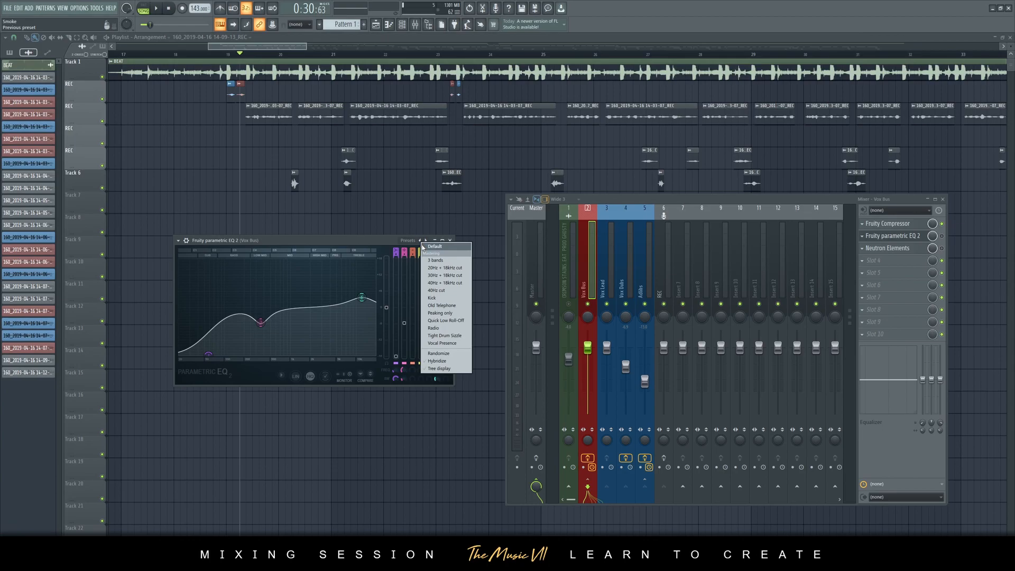
click(389, 241)
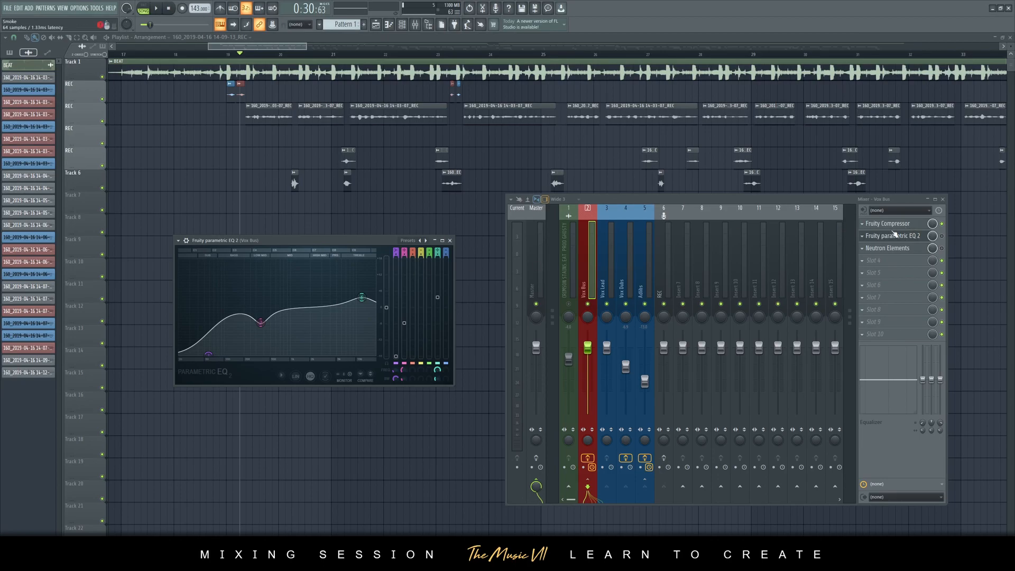
Step: Compare the vocals with Fruity parametric EQ 2 on Vox Bus off and on during playback
key(space)
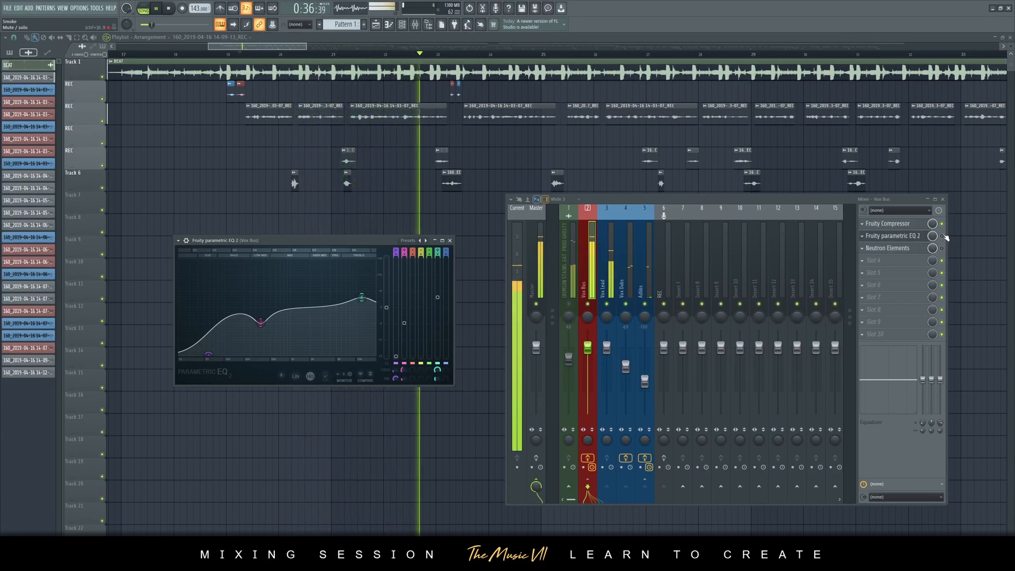
key(space)
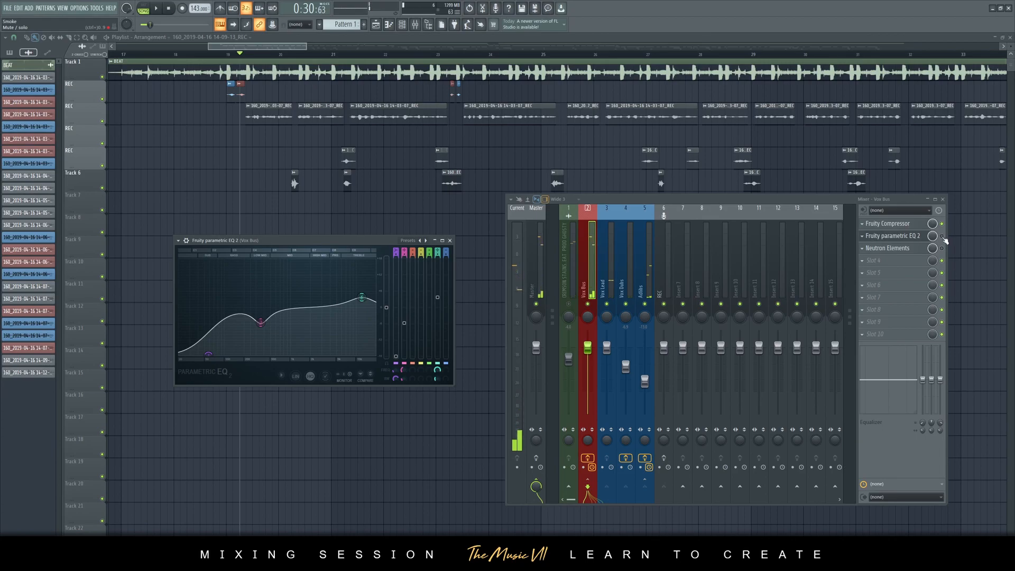
key(space)
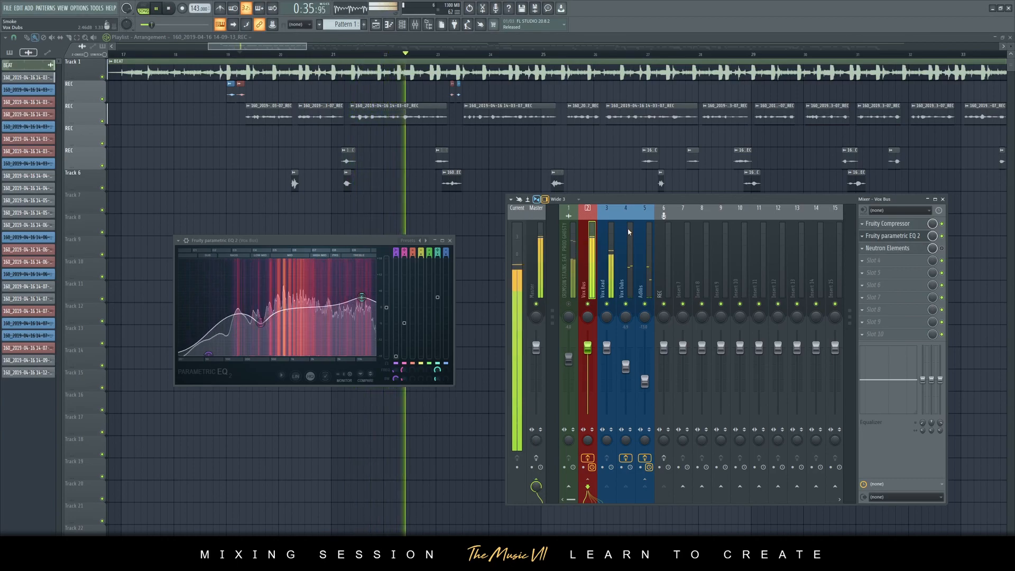
Step: Stop playback, close Fruity parametric EQ 2, and enable Neutron Elements on Vox Bus
key(space)
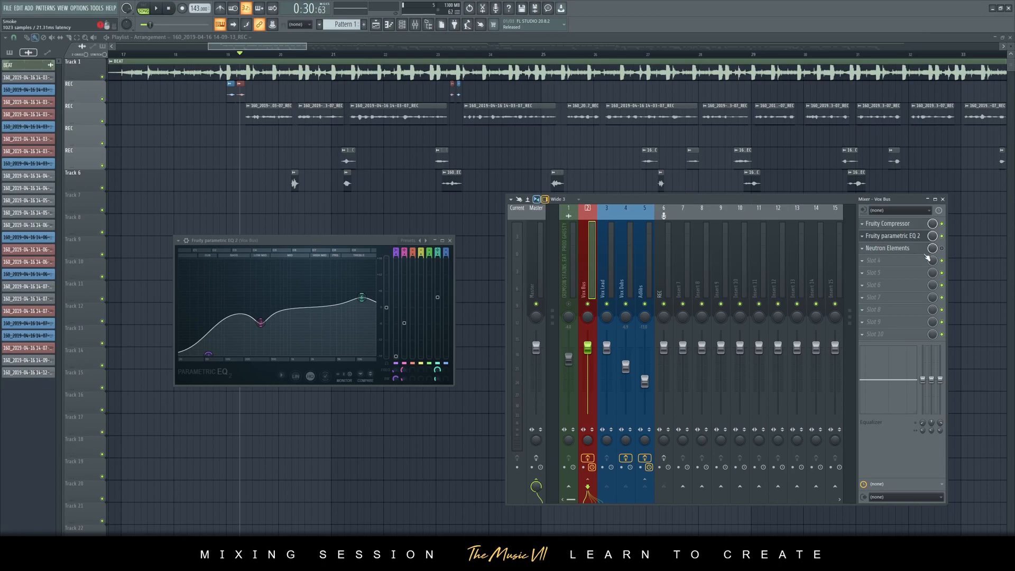
click(450, 241)
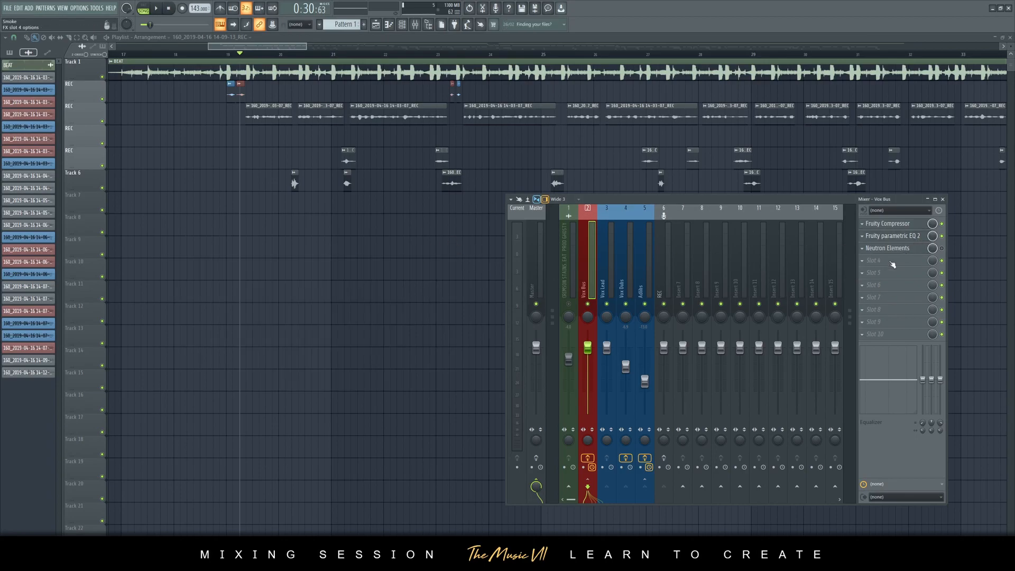
click(942, 250)
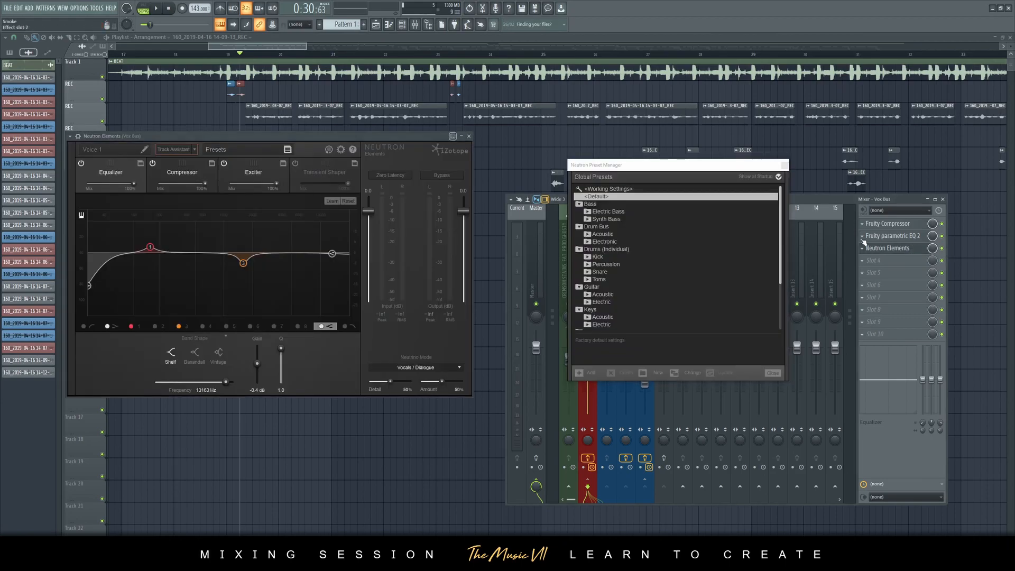
Step: Dismiss the Neutron preset manager and examine the Equalizer, Compressor and Exciter settings of Neutron Elements on Vox Bus
drag(398, 141, 440, 169)
click(304, 175)
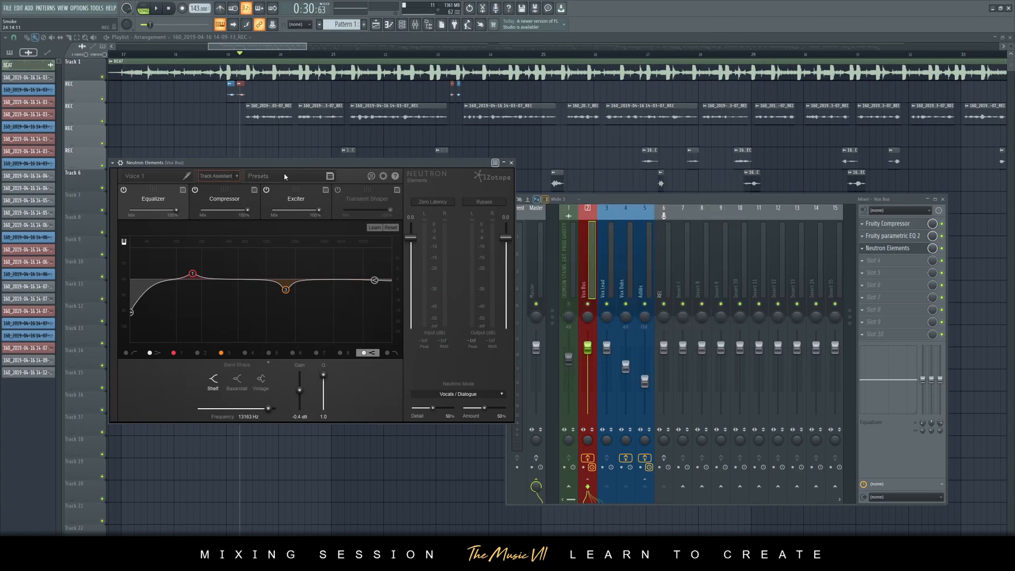
click(224, 205)
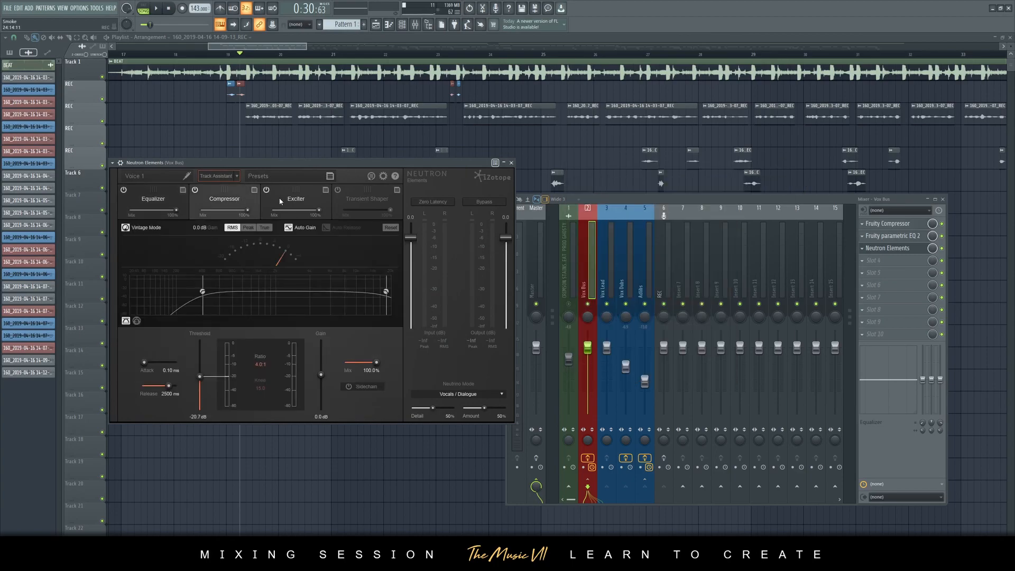
click(310, 201)
click(163, 196)
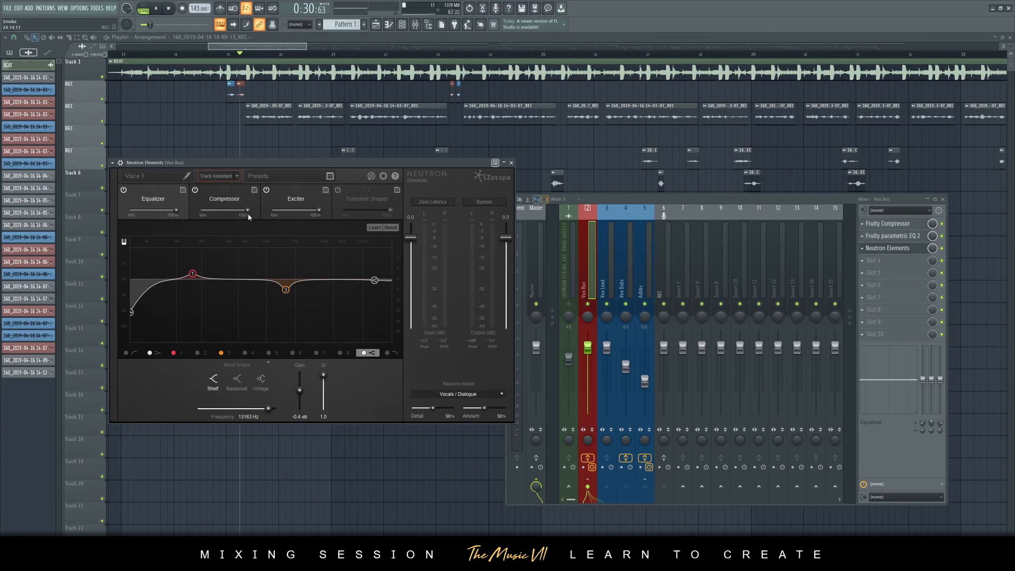
click(218, 201)
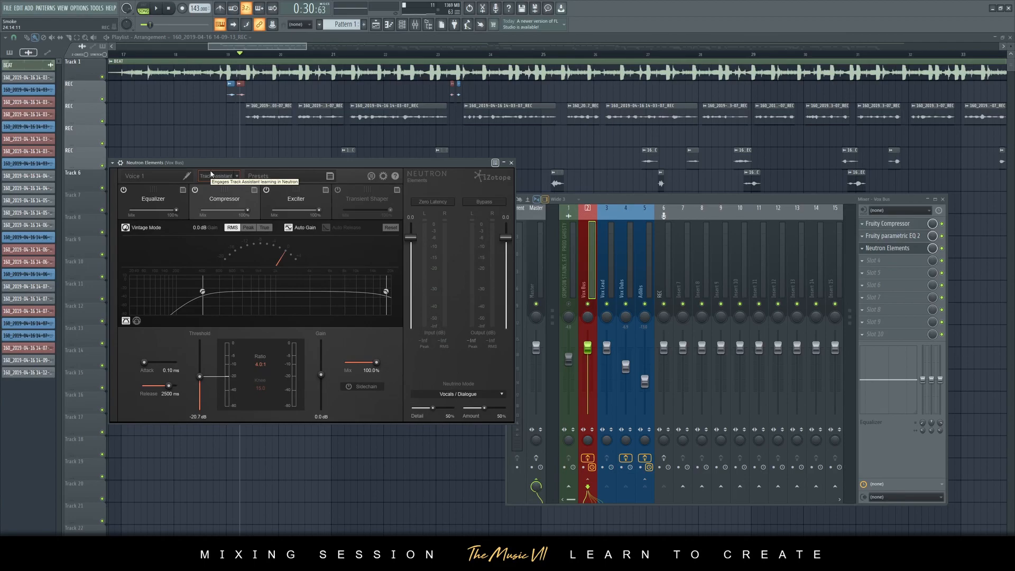
drag(233, 163, 260, 174)
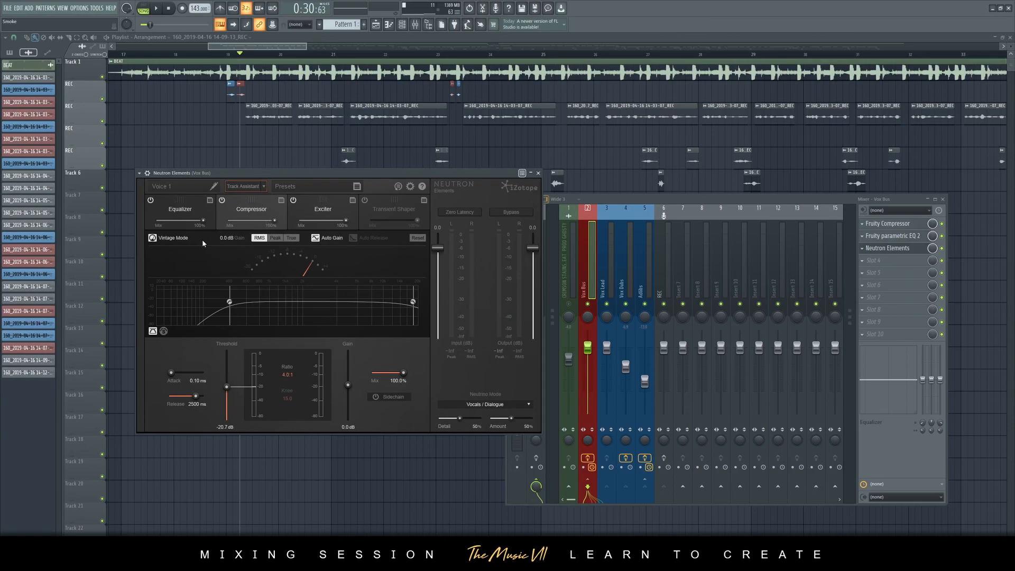
Step: Play the vocals through the Neutron Elements Compressor in Vintage Mode and watch its gain reduction meter
click(153, 238)
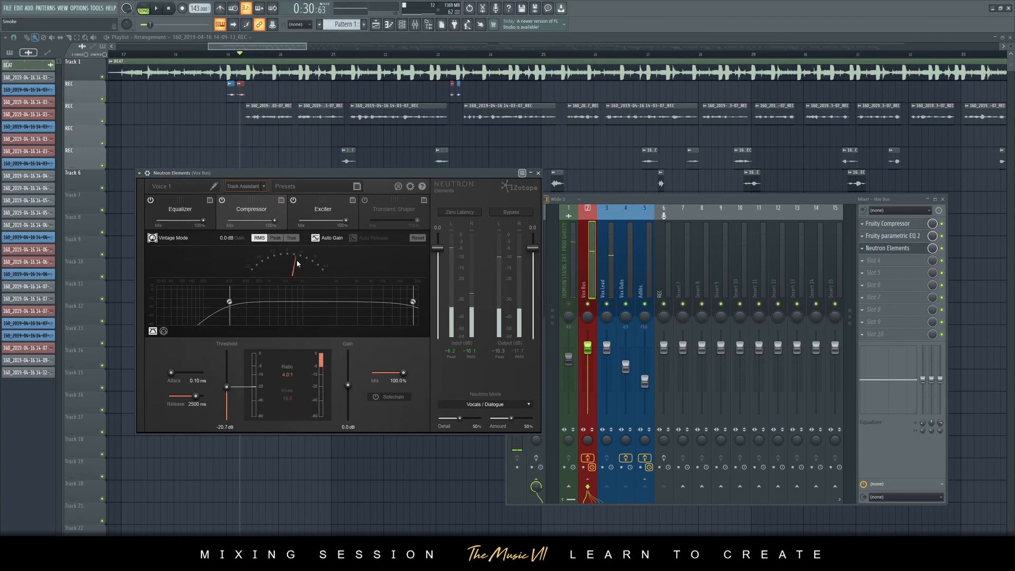
key(space)
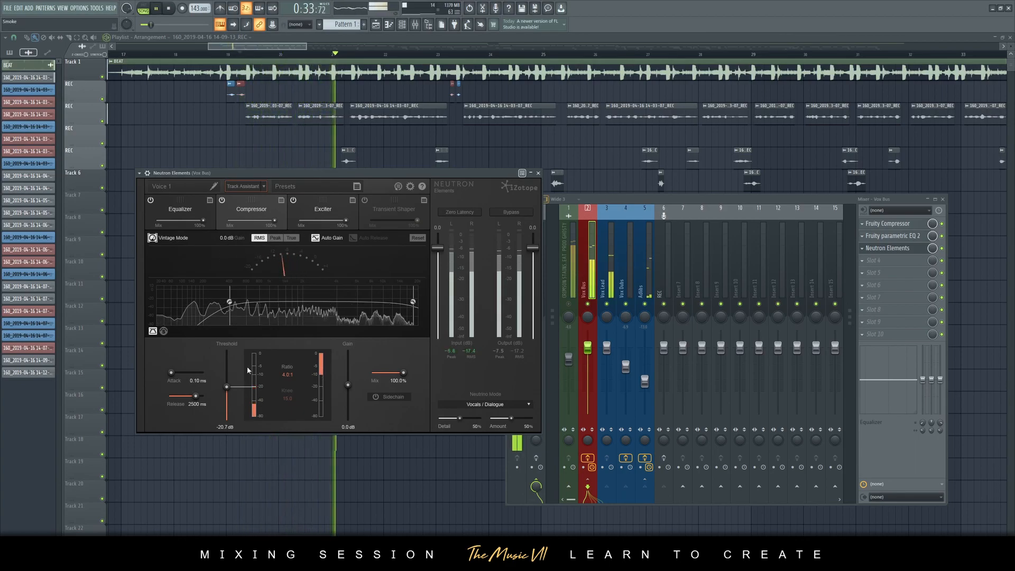
key(space)
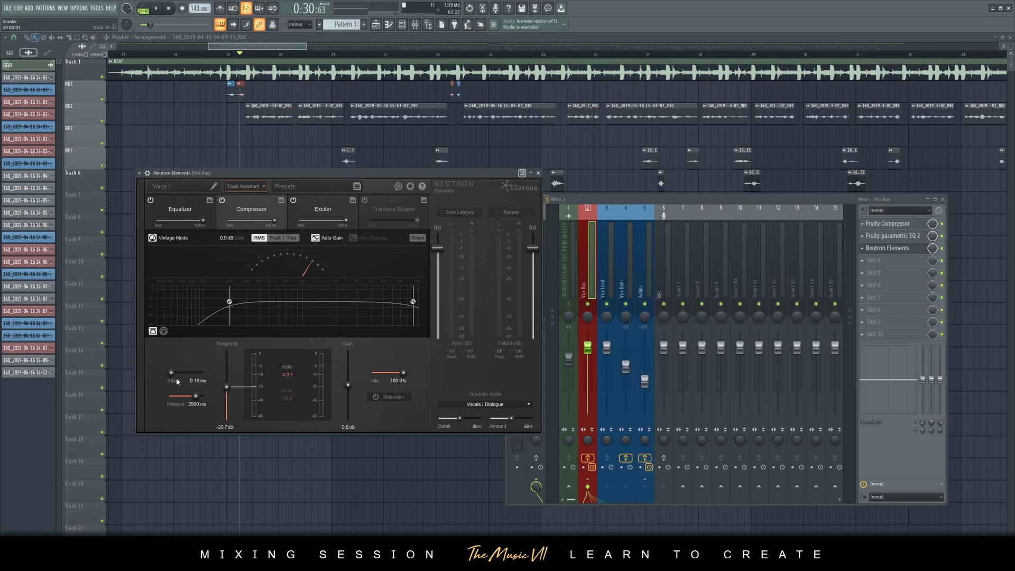
key(space)
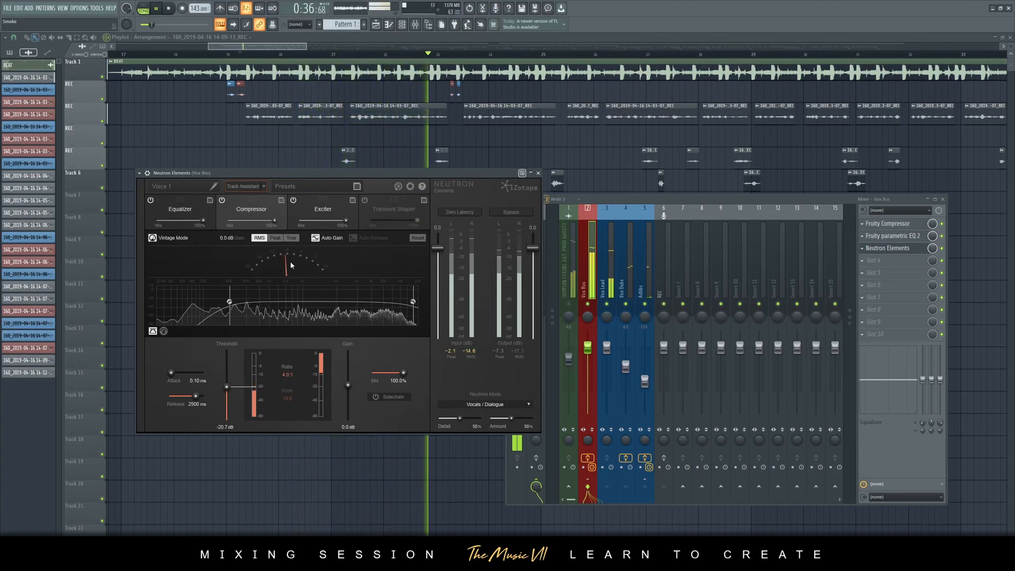
key(space)
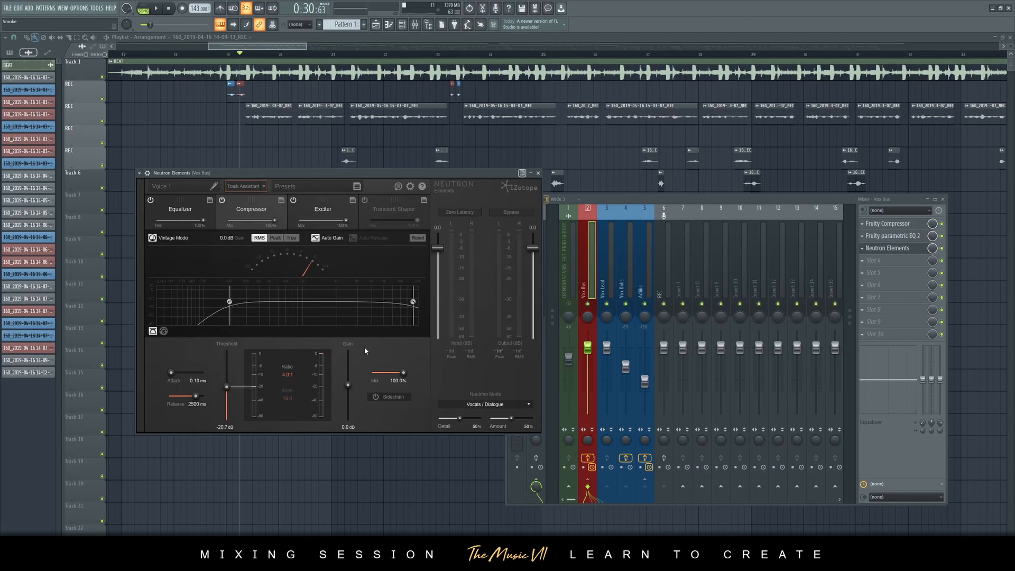
Step: Examine the Neutron Elements Exciter during playback, close the plugin, and stop the song
click(320, 229)
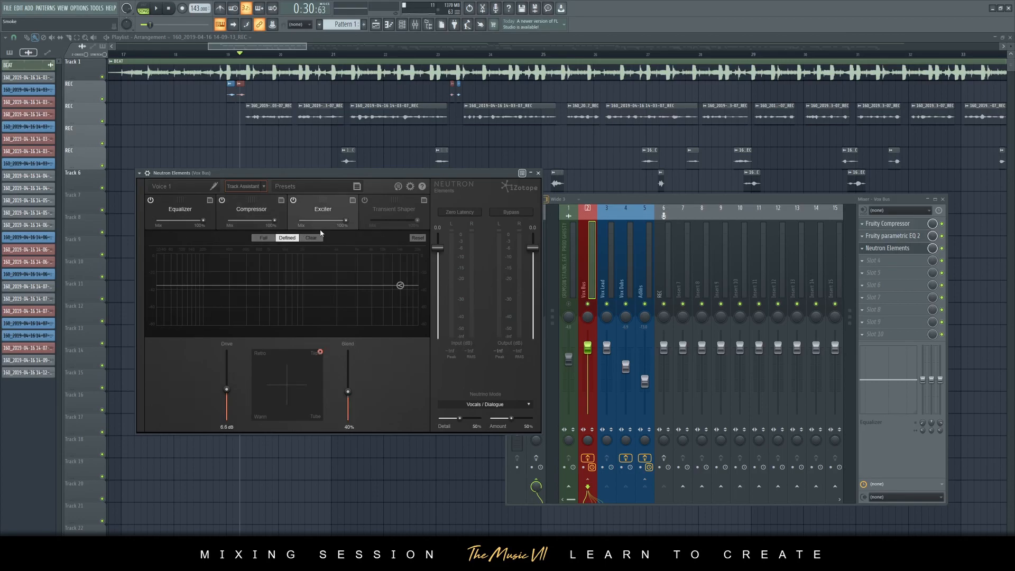
key(space)
key(space)
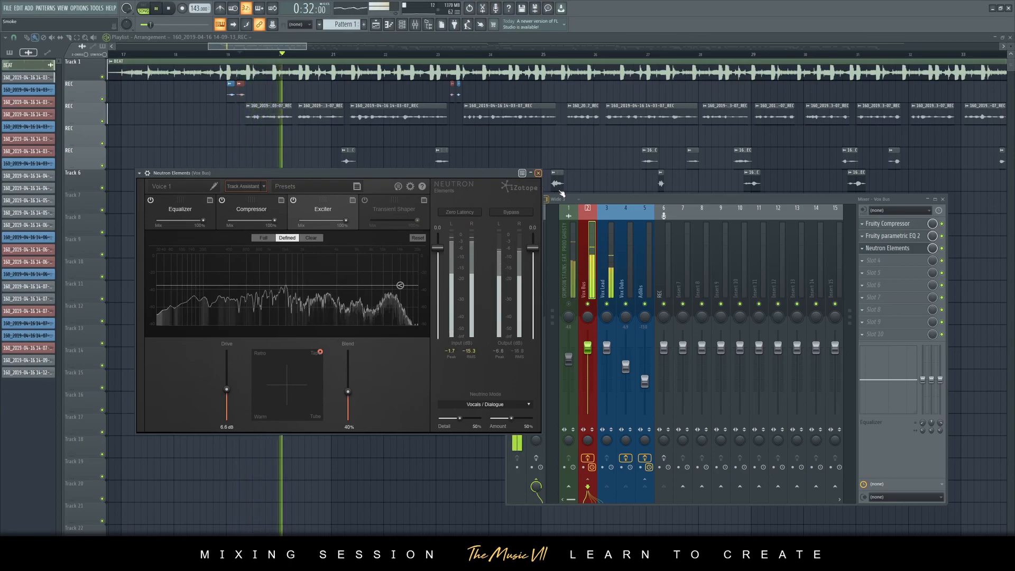
click(539, 174)
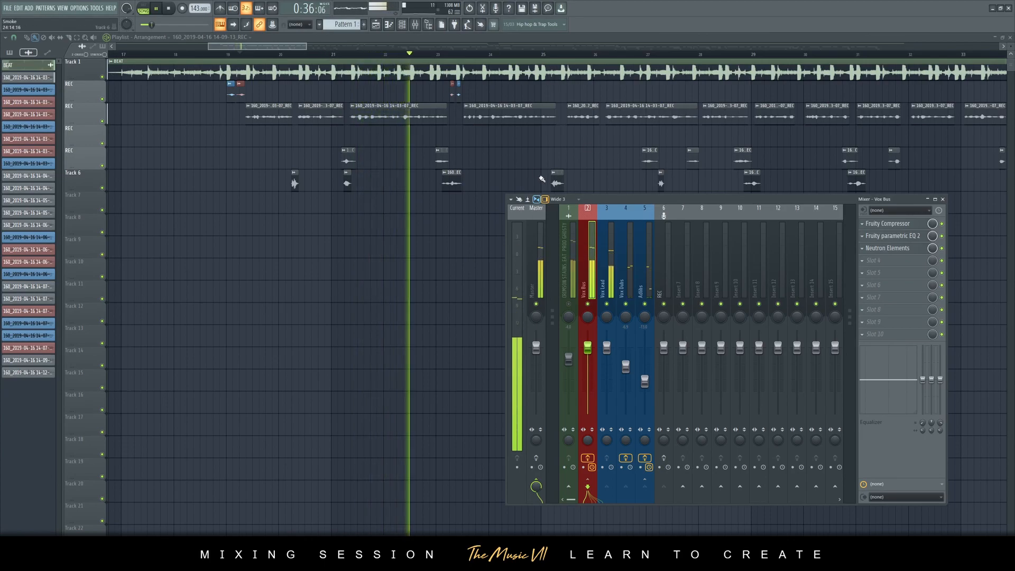
key(space)
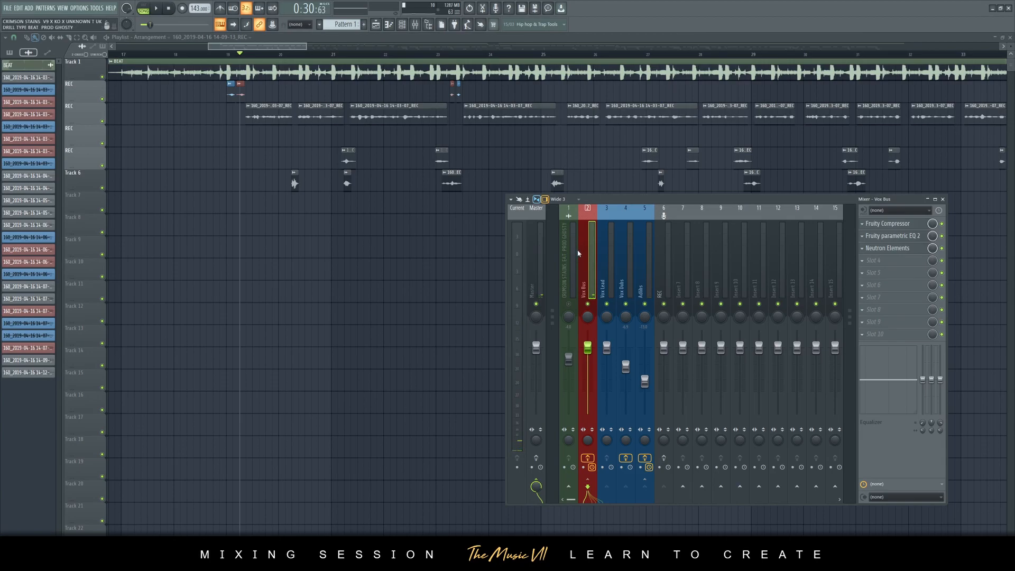
Step: Unmute the beat channel, show more of the arrangement, and play the song from about 1:43
click(569, 304)
drag(309, 46, 822, 46)
click(509, 55)
key(space)
click(415, 25)
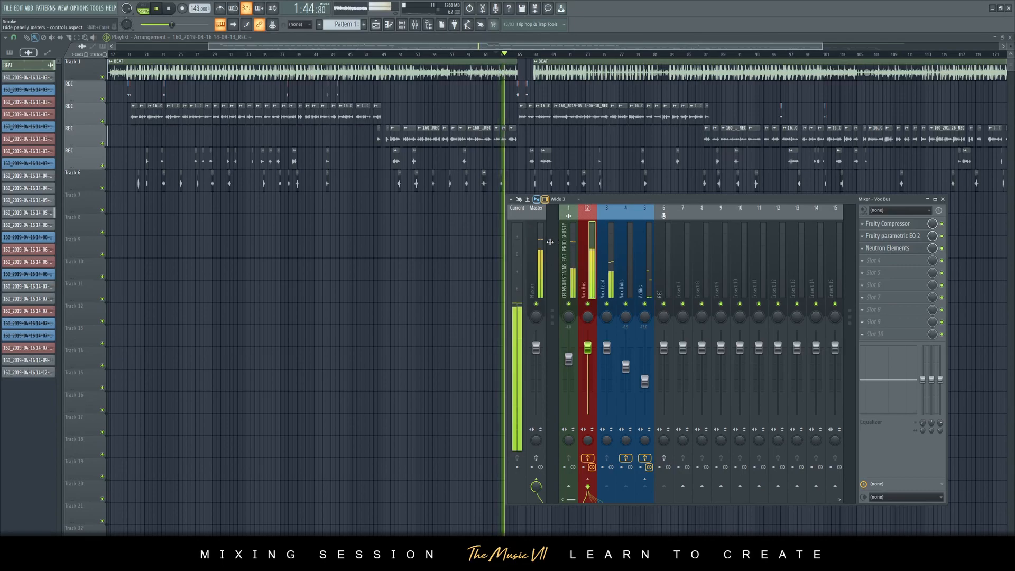
Step: Lower the Vox Bus fader to just below the beat channel's fader position while the song plays, and stop playback
click(570, 254)
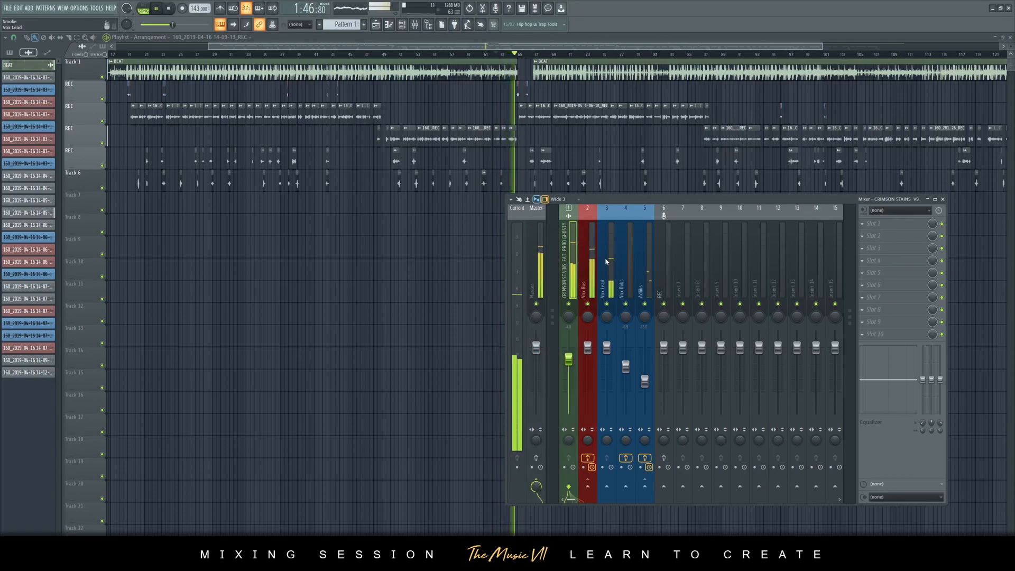
drag(587, 347, 587, 362)
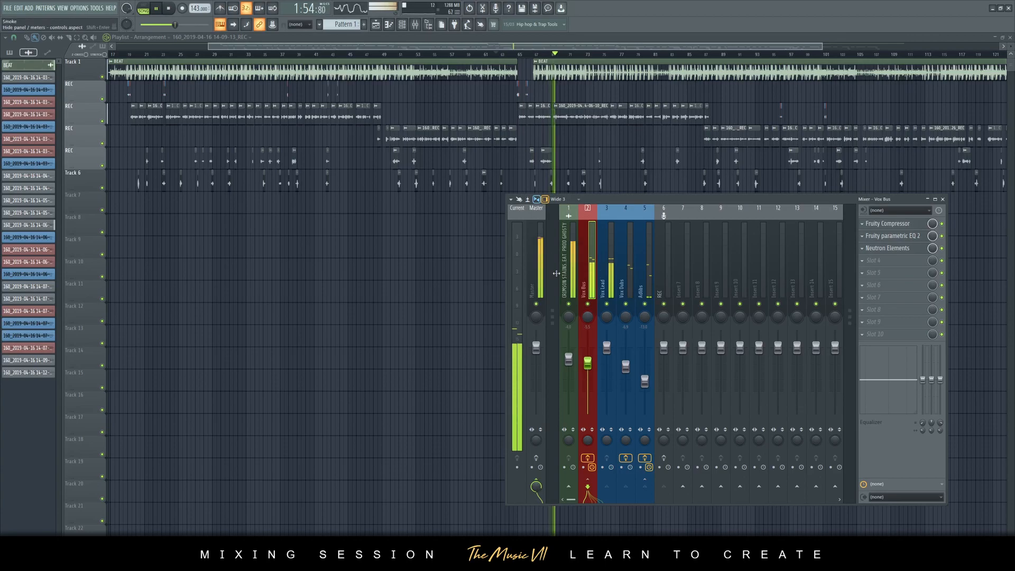
key(space)
Step: Open Ozone 8 Elements on the Master and examine its Equalizer, Imager and Maximizer modules
click(537, 264)
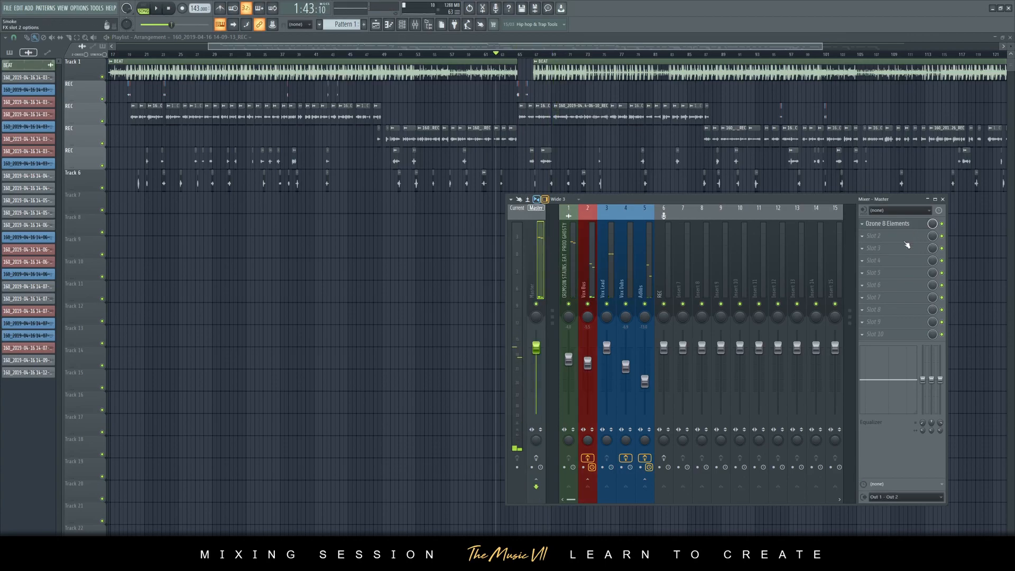
click(902, 224)
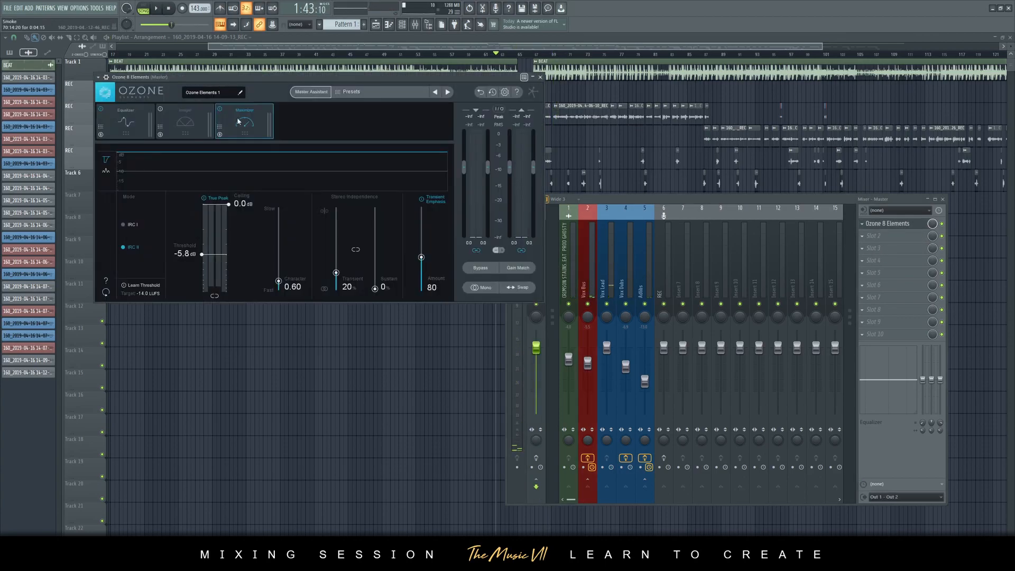
click(120, 128)
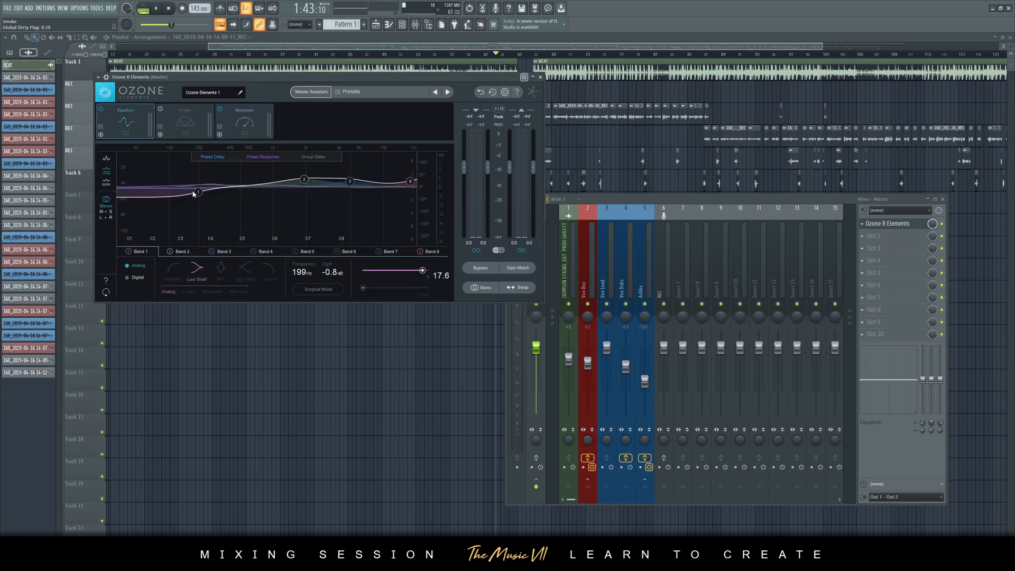
click(173, 117)
click(244, 125)
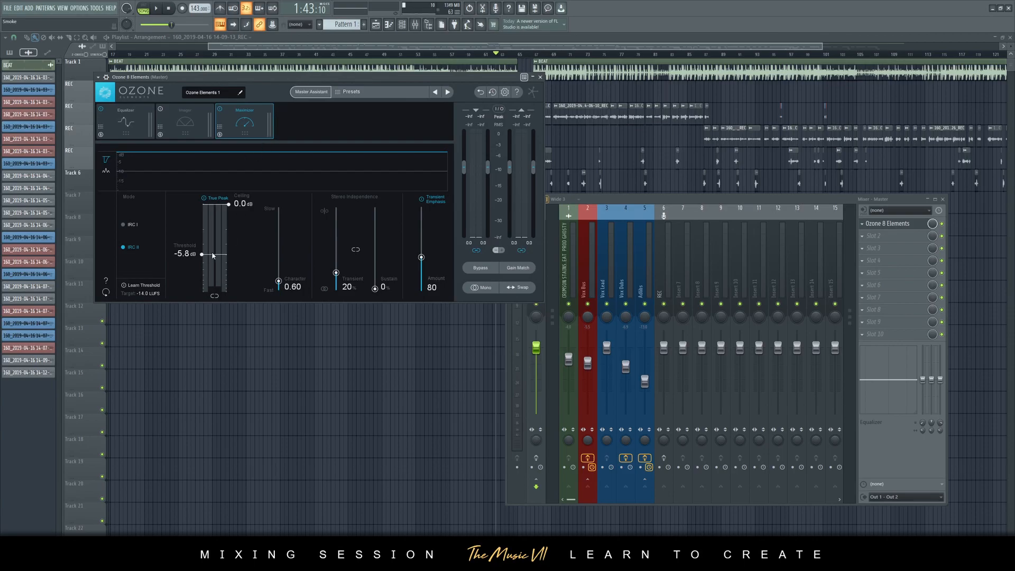
Step: Enable the effect slots on the Master channel and restart playback from about 1:43
key(space)
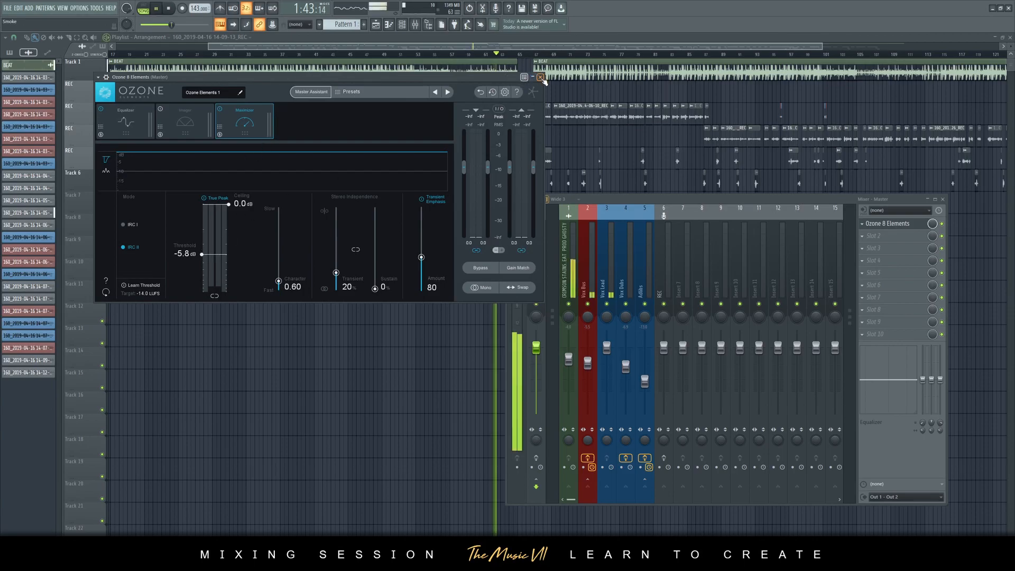
key(space)
click(546, 336)
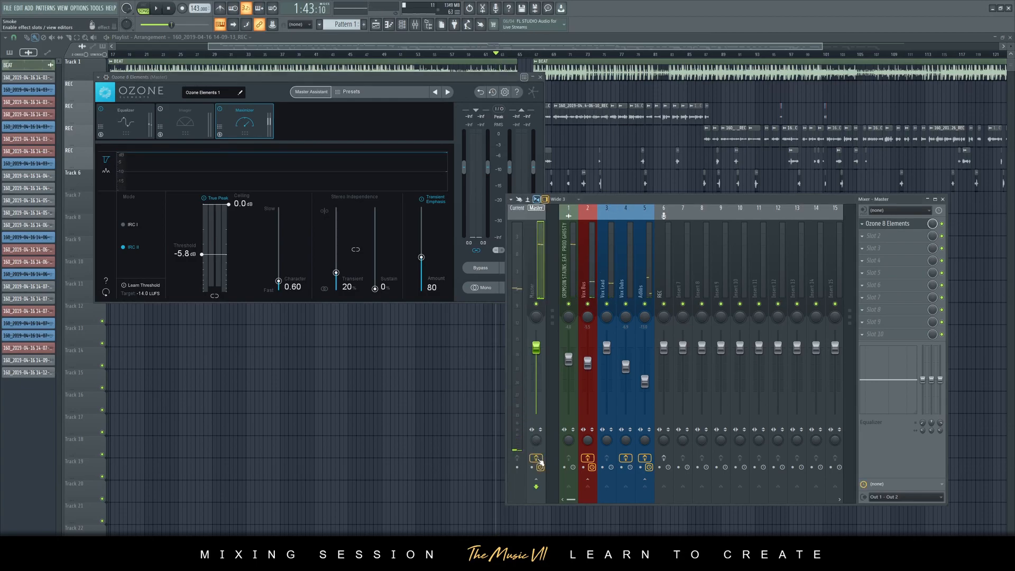
key(space)
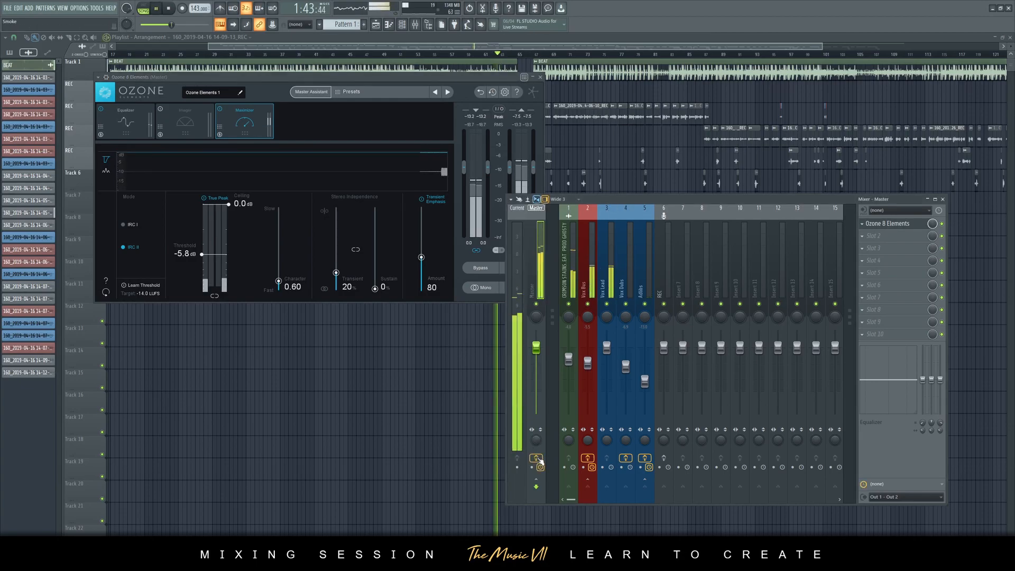
Step: View the Ozone 8 Elements Equalizer, Imager and Maximizer during playback, and close the plugin
click(153, 110)
click(185, 121)
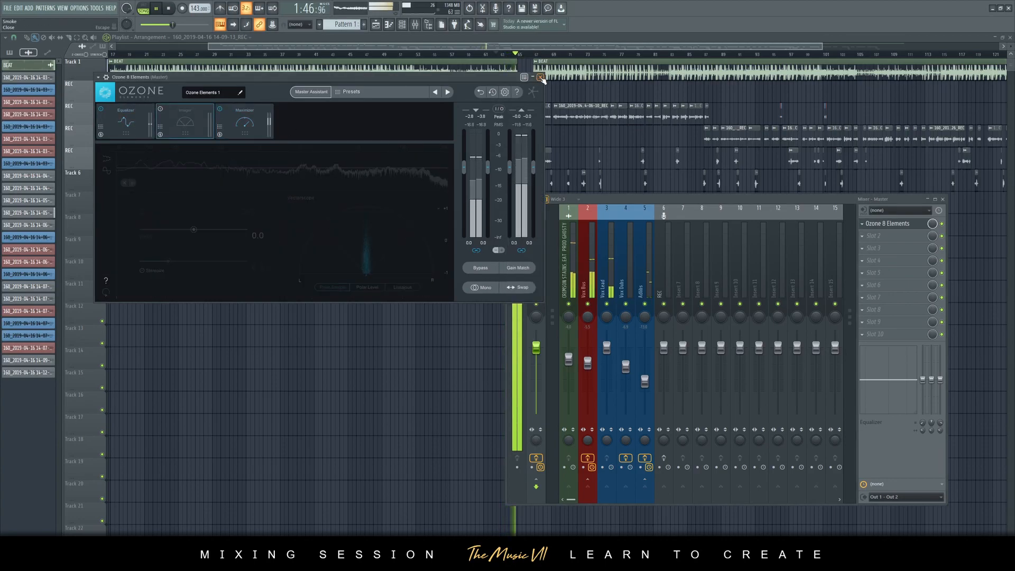
click(255, 123)
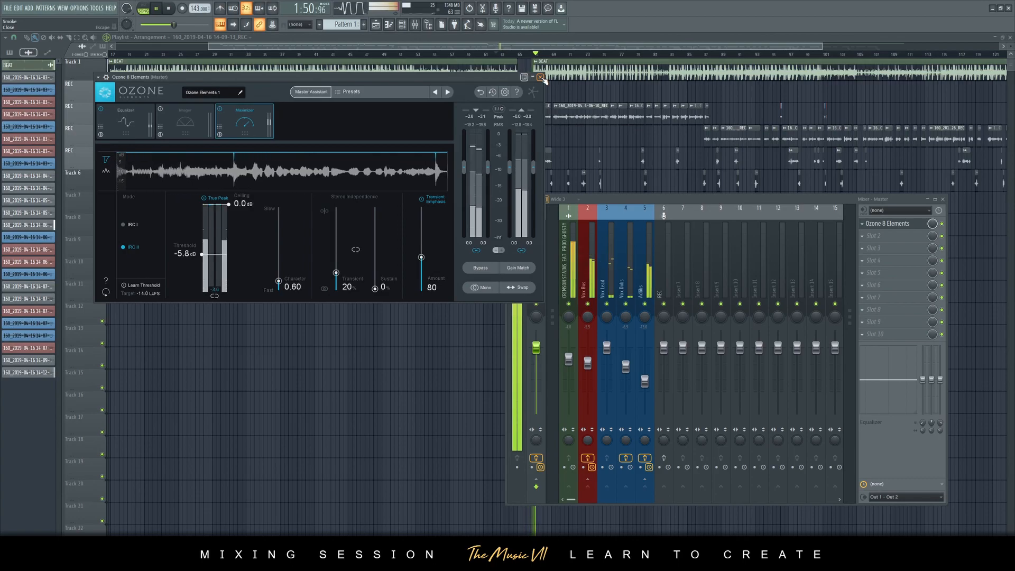
click(541, 77)
key(space)
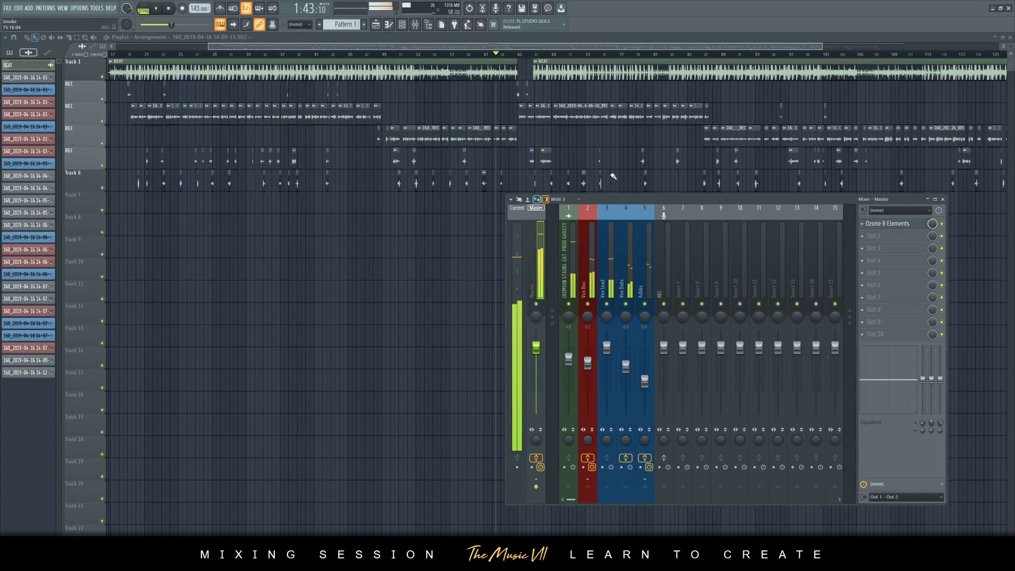
Step: Reopen Ozone 8 Elements on the Master and arrange it beside the mixer while checking the Maximizer during playback
click(893, 223)
key(space)
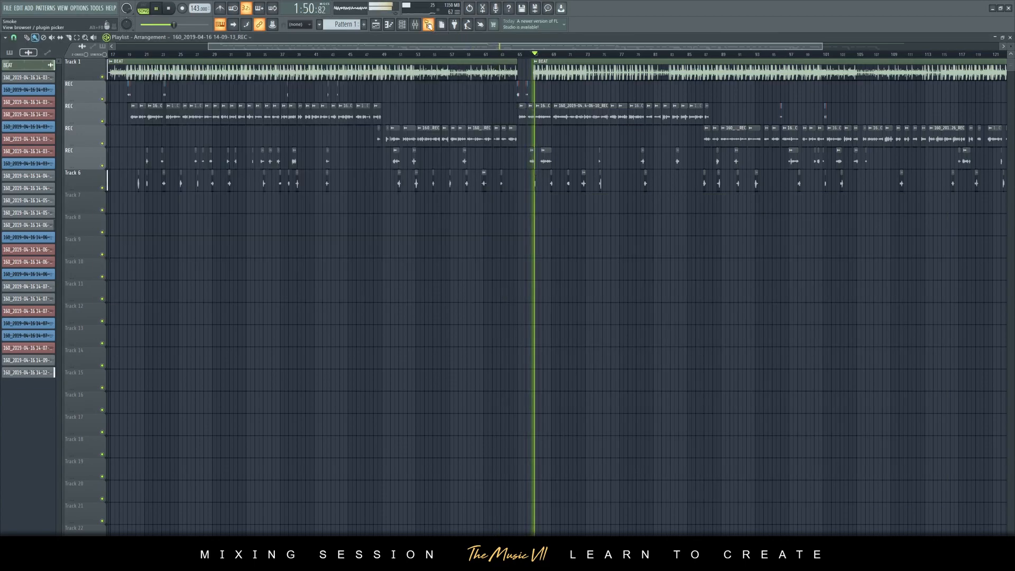
key(F9)
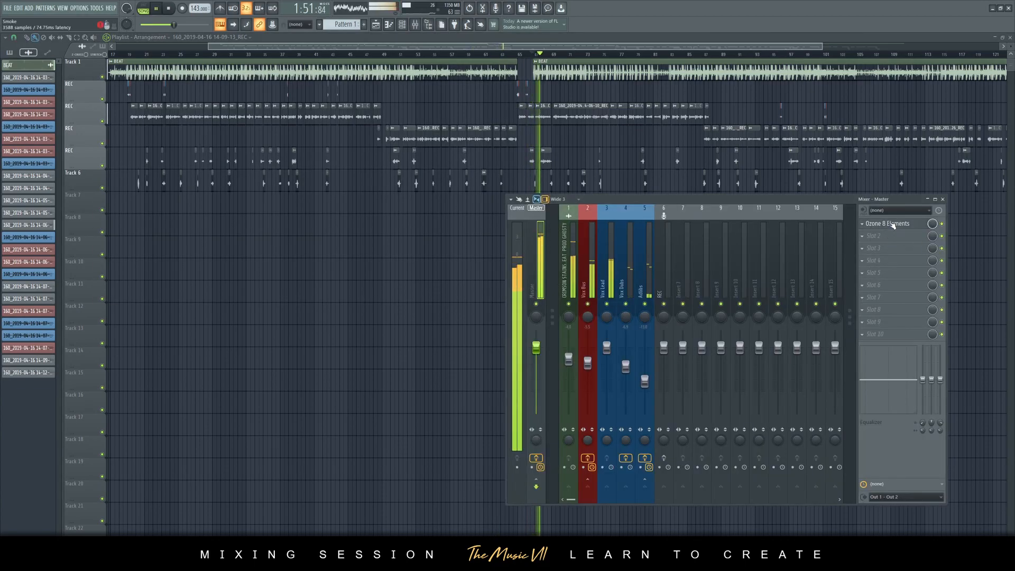
click(893, 223)
drag(401, 78, 371, 144)
drag(613, 199, 652, 172)
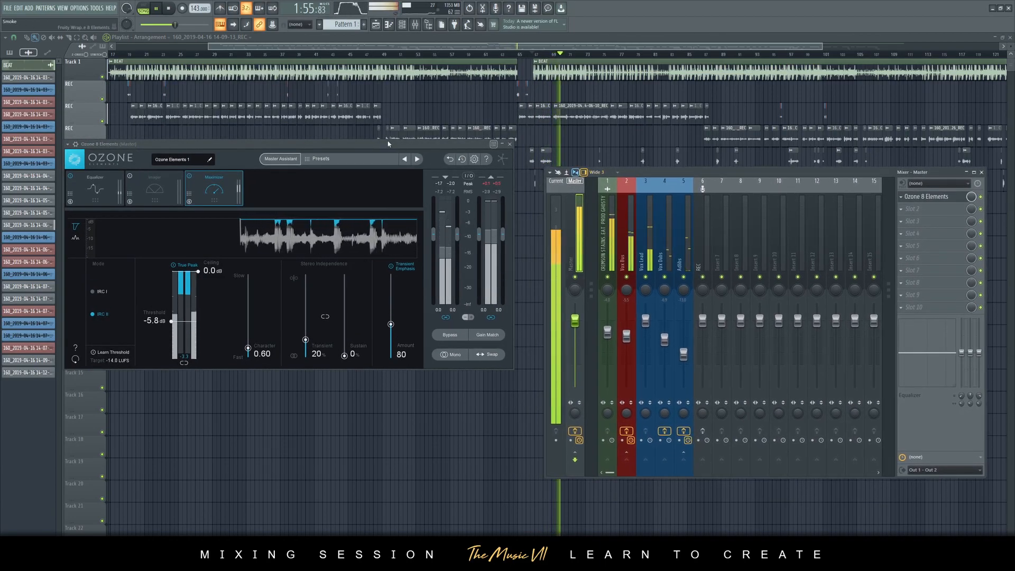
drag(387, 145, 405, 153)
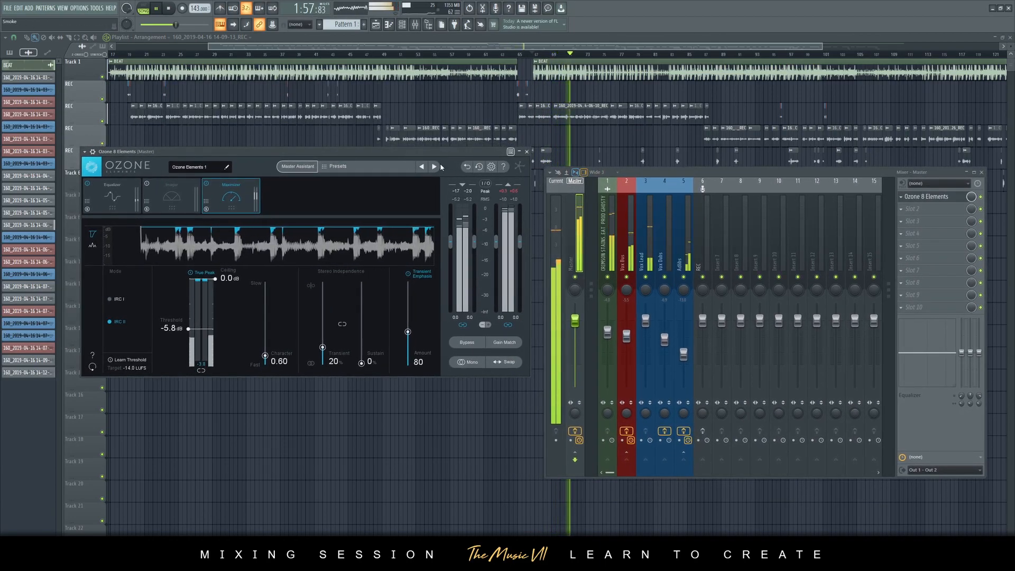
key(space)
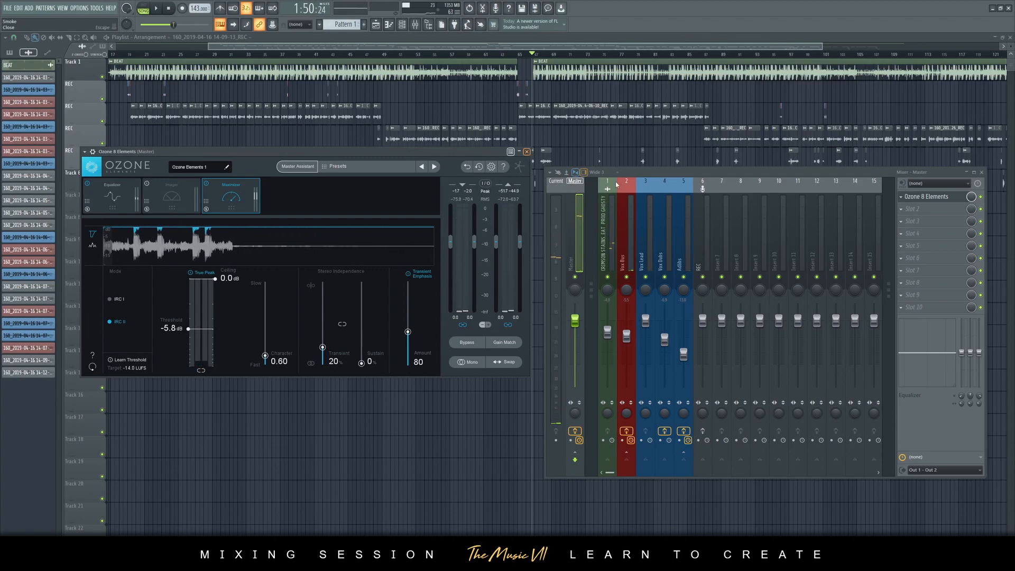
Step: Close Ozone 8 Elements and bring the song from its opening bars to the second beat clip into the Playlist view
click(527, 152)
drag(717, 174, 709, 176)
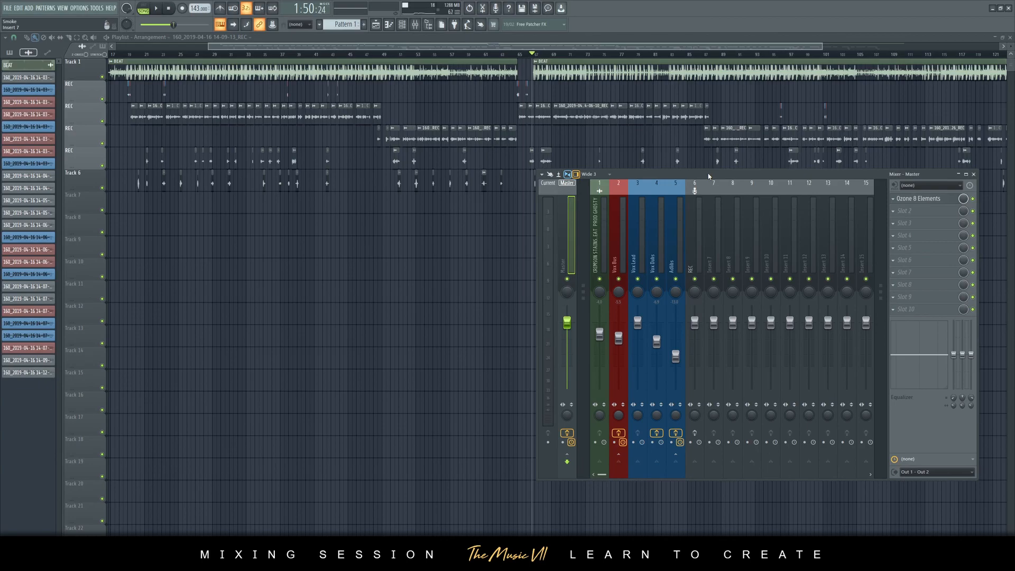
drag(209, 47, 116, 47)
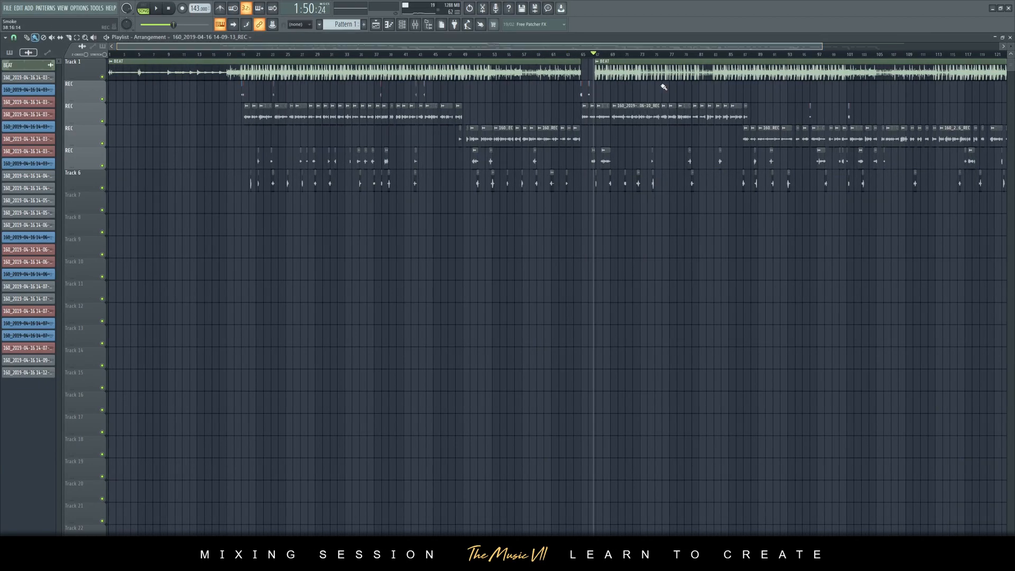
drag(819, 47, 999, 47)
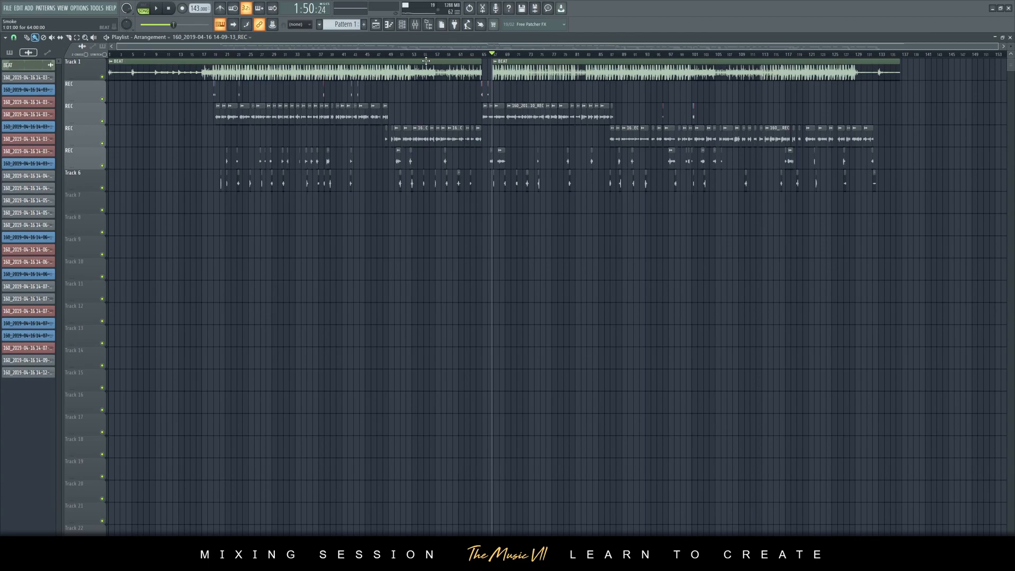
drag(999, 47, 607, 48)
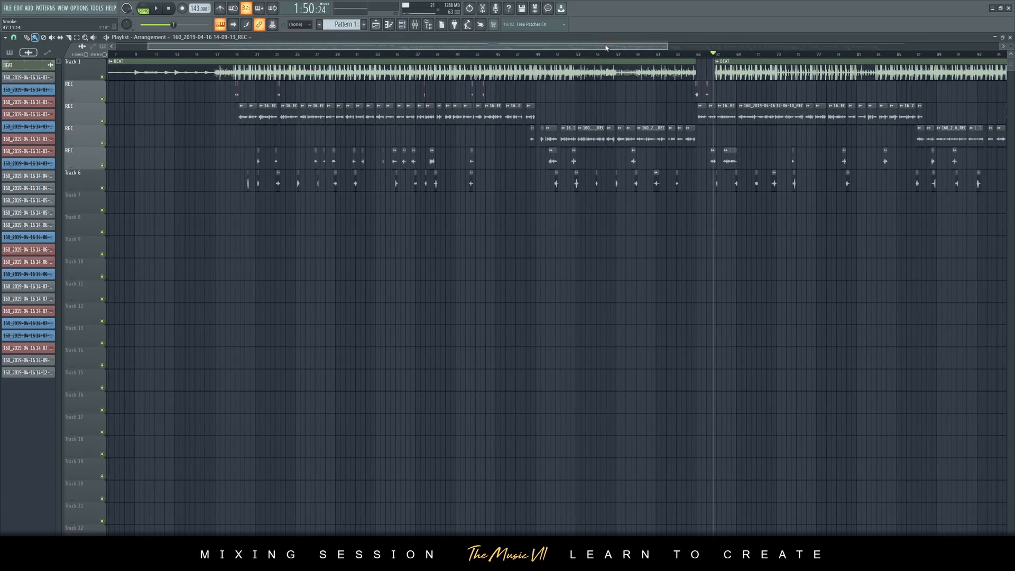
Step: Reset the volume faders of the Vox Bus, beat, Vox Dubs and Adlibs mixer channels to 100% (0.0 dB)
click(415, 24)
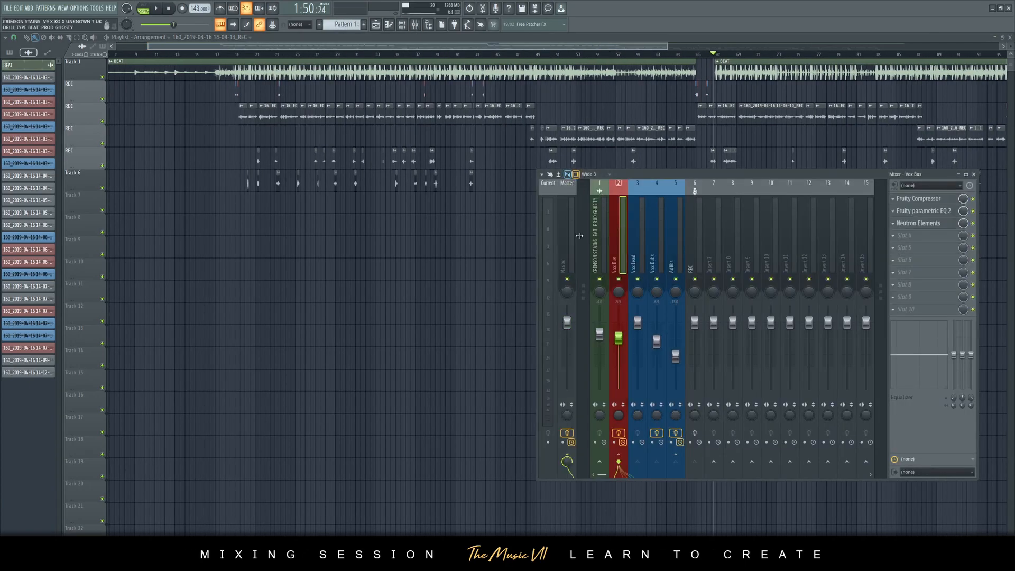
right_click(626, 340)
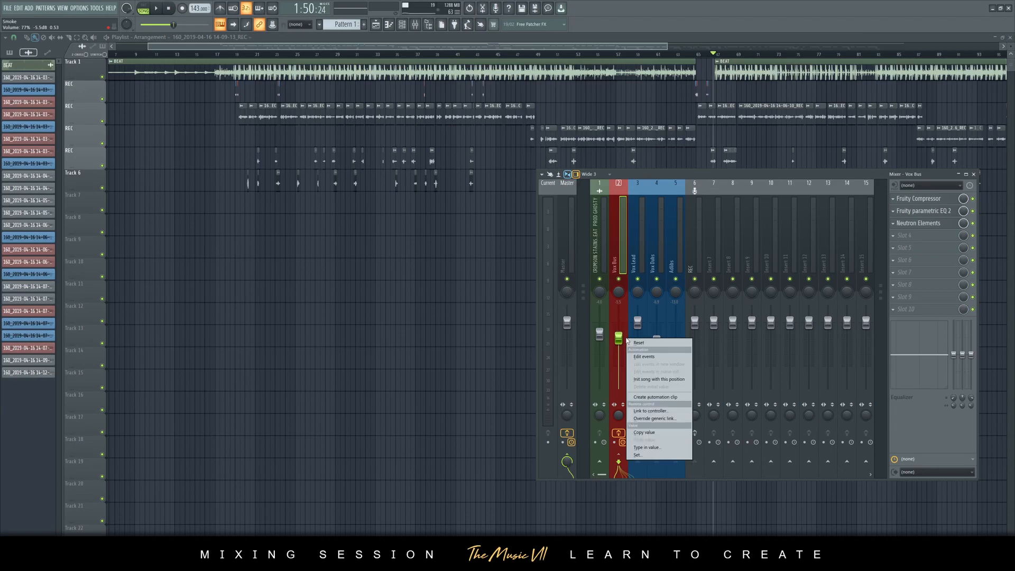
click(638, 343)
right_click(600, 334)
click(611, 338)
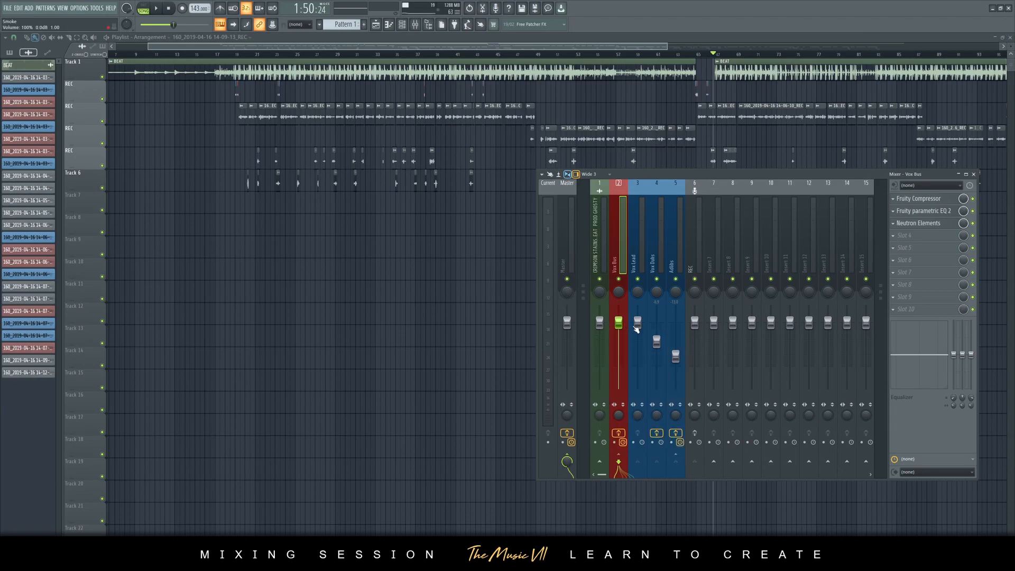
right_click(657, 341)
click(669, 343)
right_click(675, 356)
click(688, 360)
Step: Disable the effect slots on the Adlibs, Vox Dubs, Vox Bus and Master channels
click(676, 433)
click(656, 433)
click(618, 432)
click(567, 433)
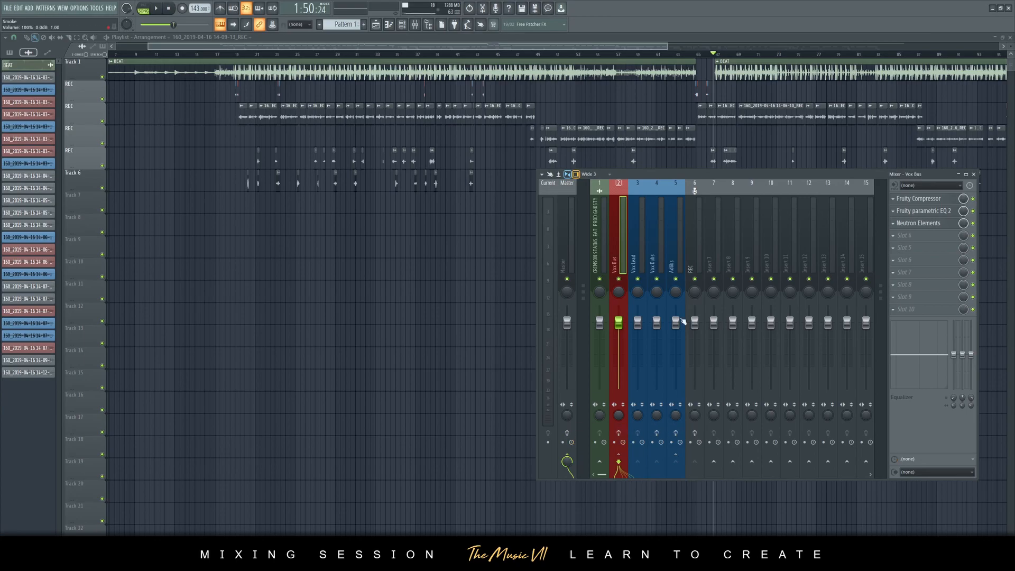
Step: Delete the Ozone 8 Elements plugin from the Master channel
click(568, 223)
click(894, 200)
click(903, 218)
click(552, 307)
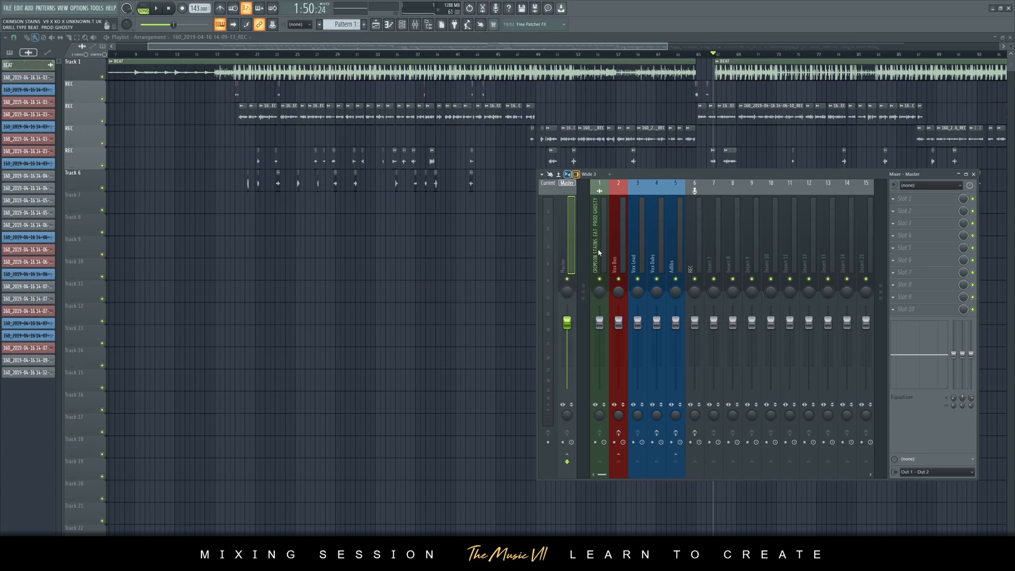
Step: Delete Neutron Elements, Fruity Parametric EQ 2 and Fruity Compressor from the Vox Bus channel
click(599, 253)
click(618, 243)
click(893, 223)
click(903, 240)
click(544, 307)
click(893, 212)
click(897, 231)
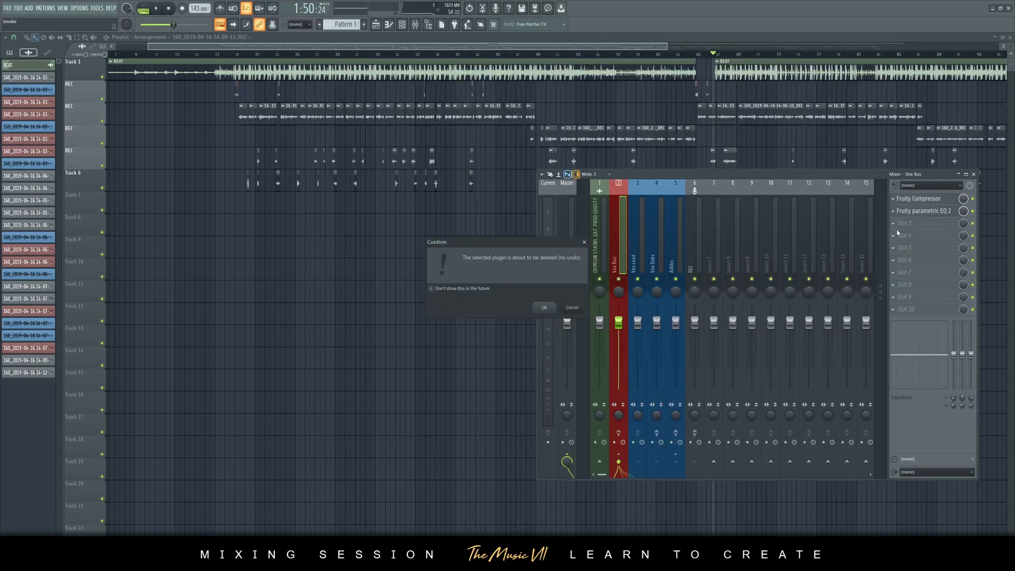
key(Return)
click(893, 200)
click(901, 216)
click(570, 310)
Step: Delete the effect in the first slot of the Vox Dubs channel
click(633, 257)
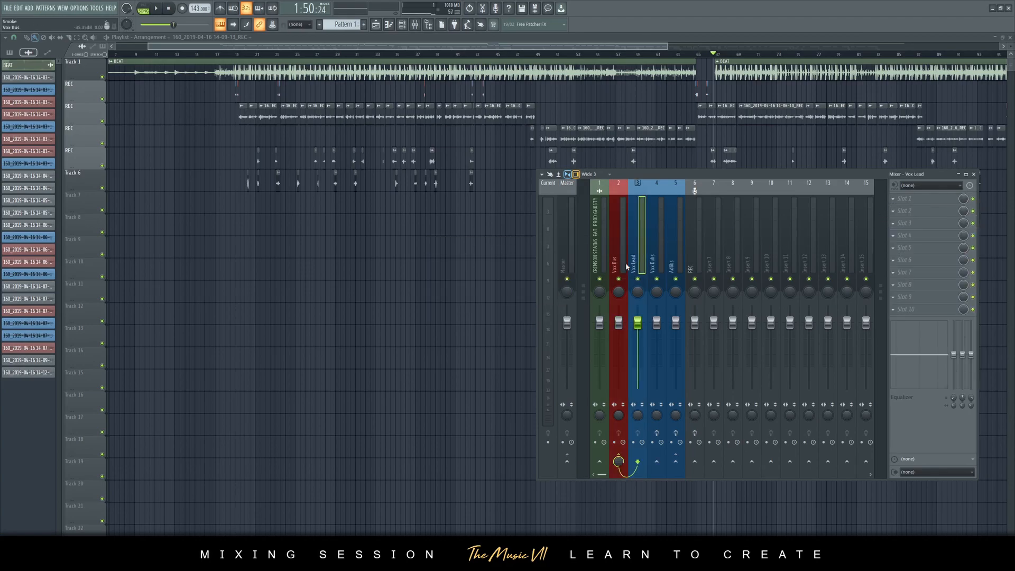
click(653, 257)
click(894, 200)
click(902, 217)
click(545, 307)
Step: Load the Default mixer track state on the Adlibs channel to clear its effect chain
click(672, 254)
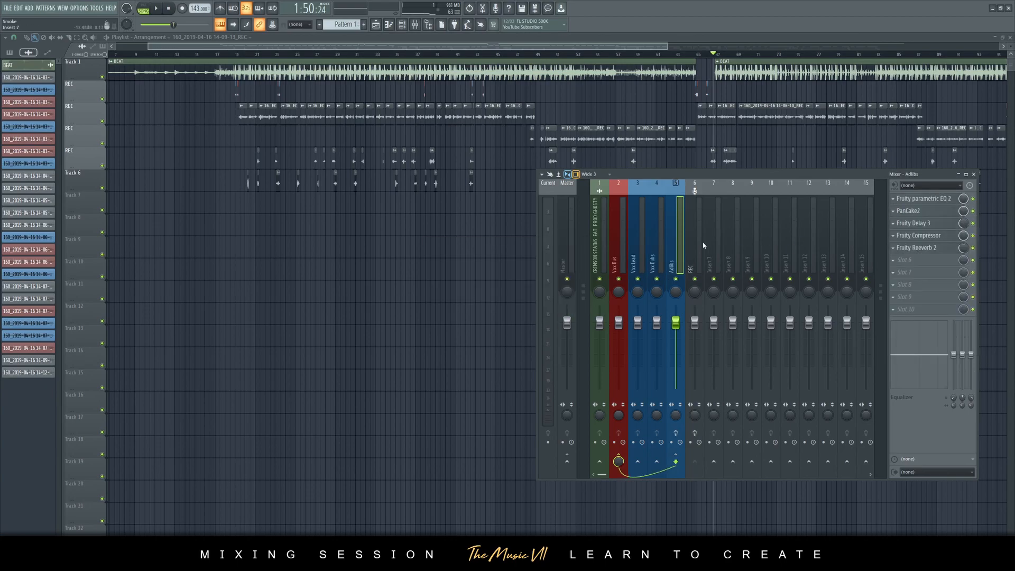
right_click(684, 182)
mouse_move(751, 222)
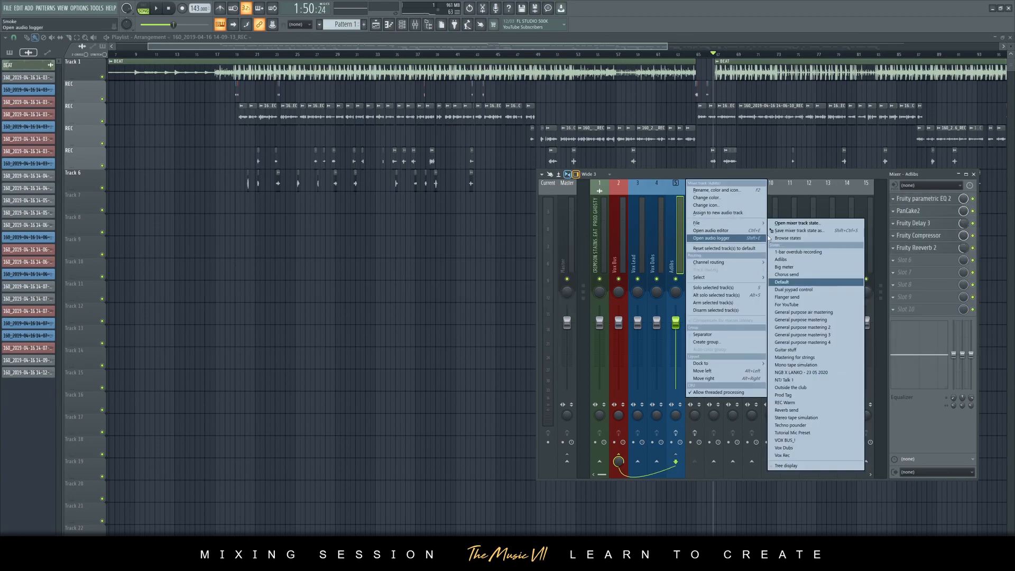
click(786, 282)
Step: Name the cleared mixer channel 5 Adlibs
right_click(679, 183)
click(706, 190)
text(Adlibs)
key(Return)
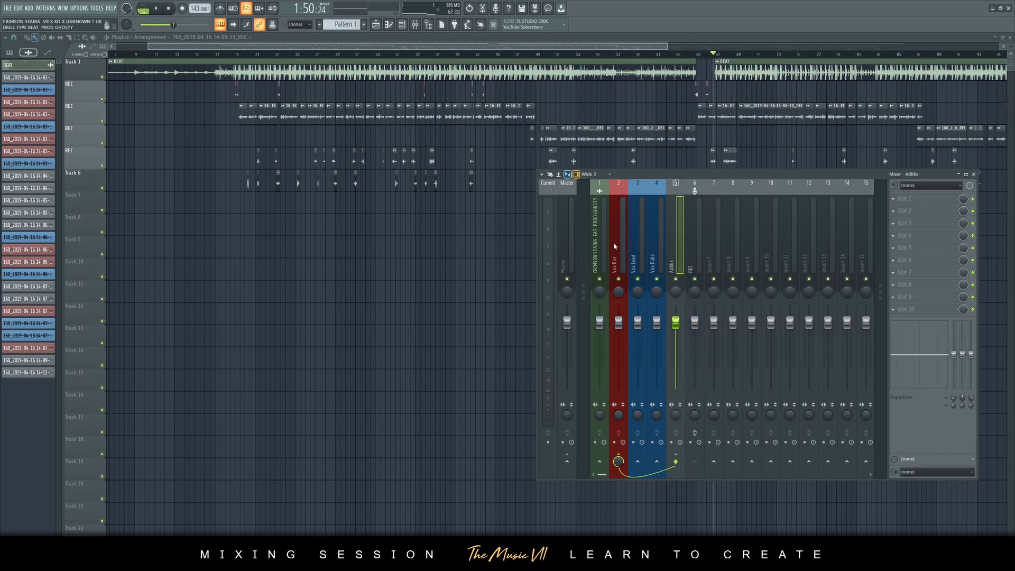
Step: Give the Adlibs channel the same Steel Blue color as the Vox Dubs channel
right_click(656, 182)
click(687, 200)
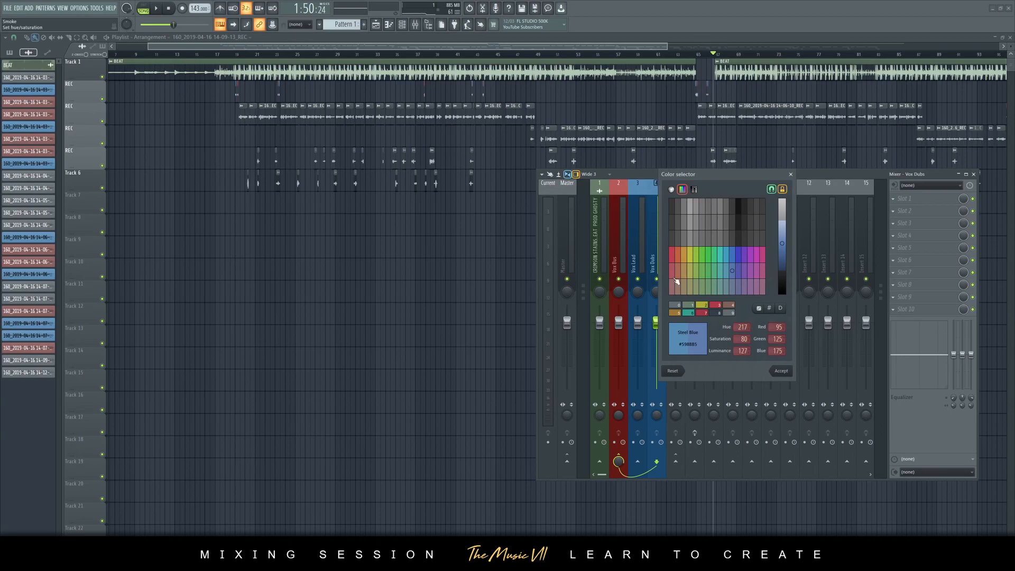
click(782, 371)
click(675, 233)
right_click(678, 182)
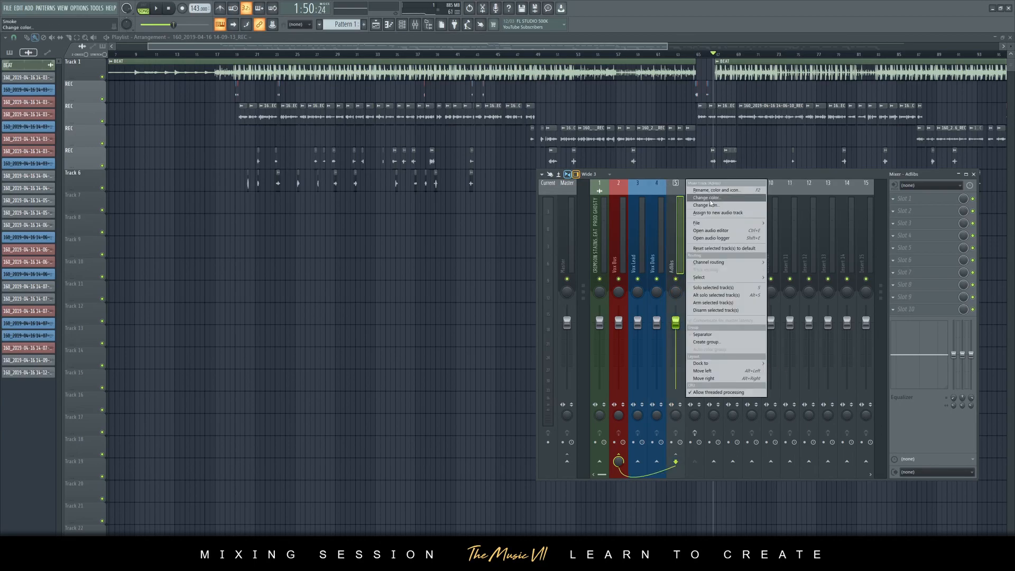
click(706, 197)
click(803, 370)
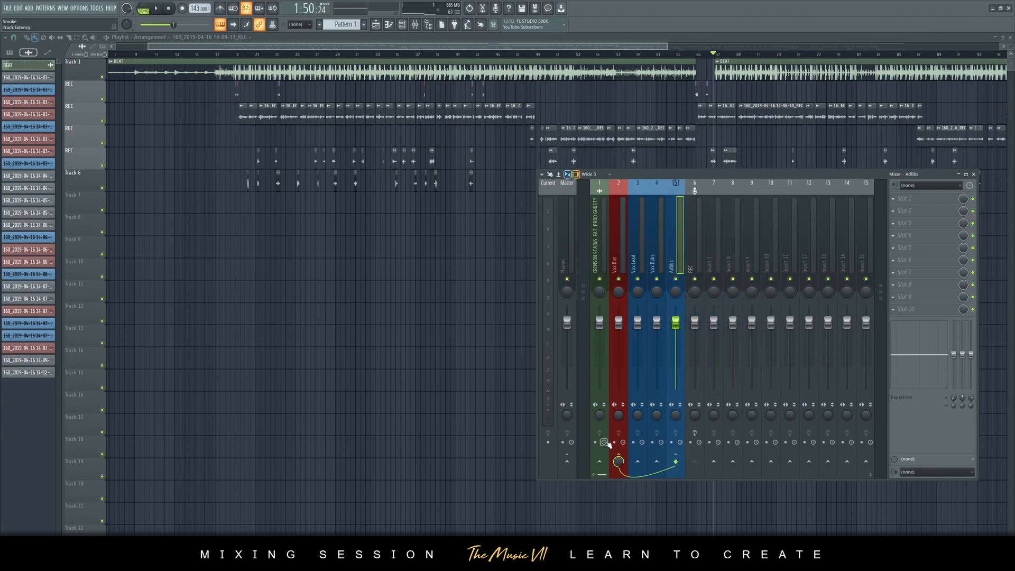
Step: Check the effect slots of the Vox Lead, REC, Adlibs, Vox Dubs, Vox Bus and beat channels
click(638, 265)
click(695, 256)
click(678, 248)
click(660, 239)
click(619, 238)
click(600, 238)
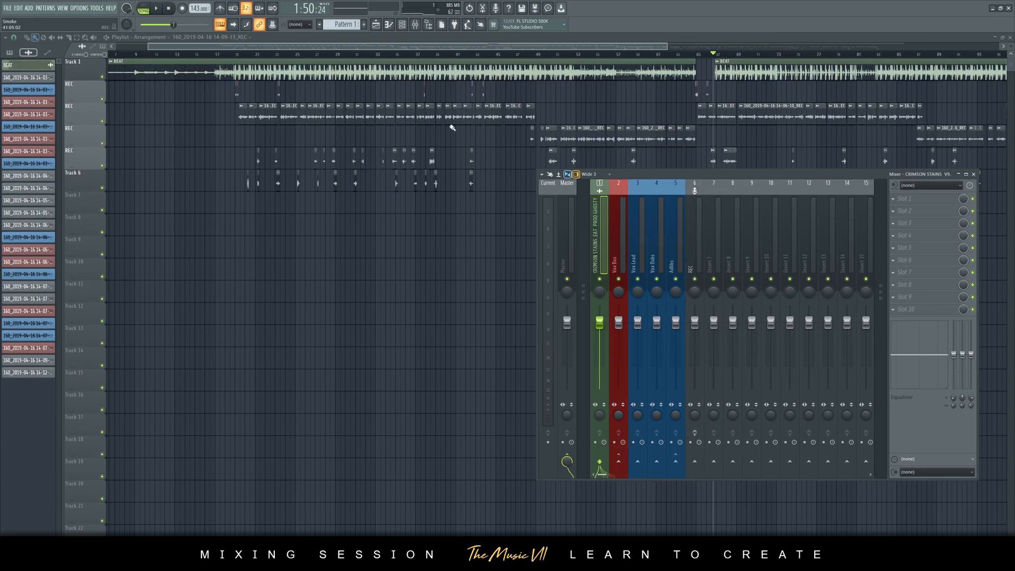
Step: Play the unprocessed mix from about 0:30 with the mixer open, save the project and stop playback
click(233, 55)
key(space)
click(415, 25)
click(640, 237)
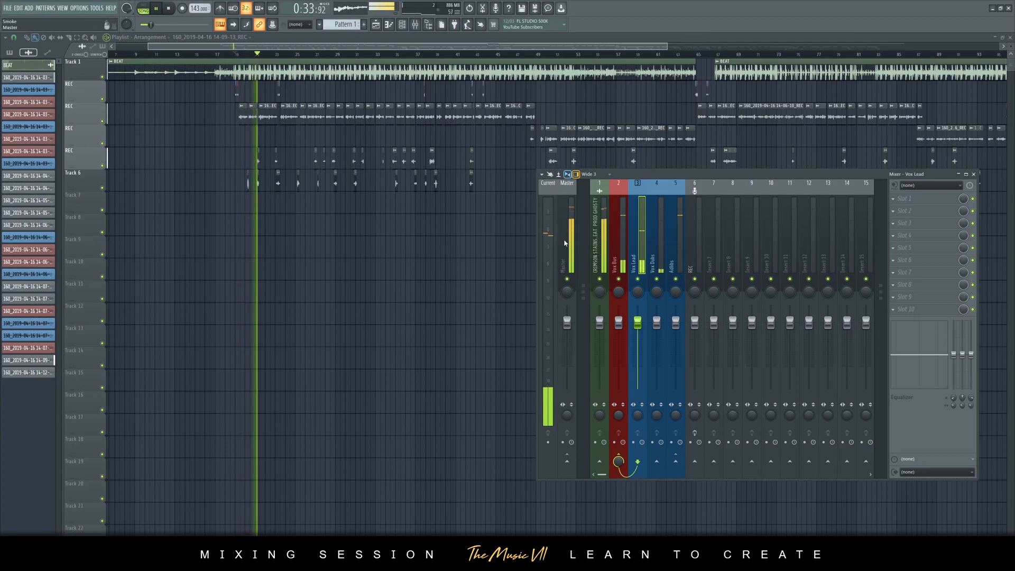
click(564, 243)
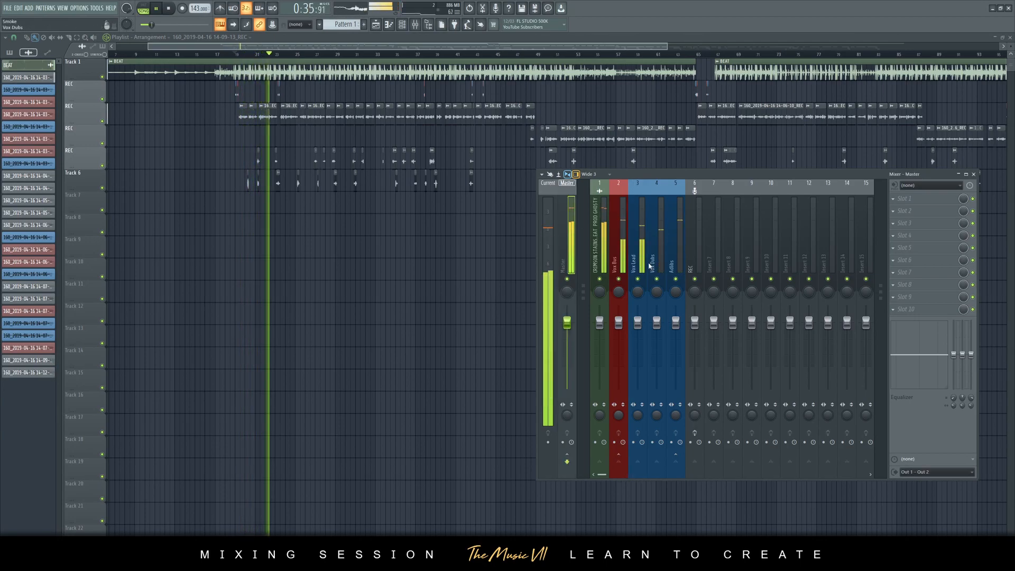
key(ctrl+s)
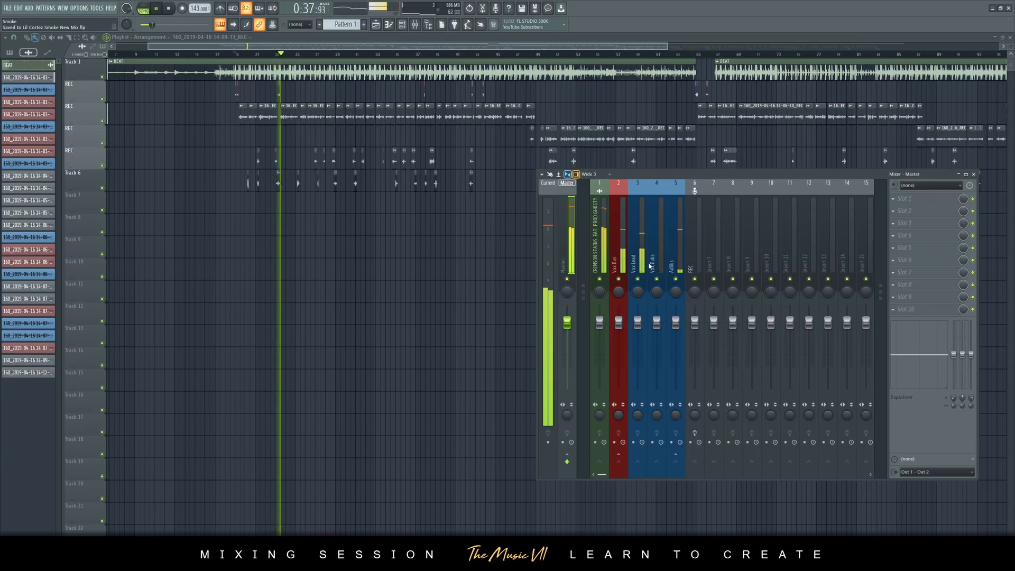
key(space)
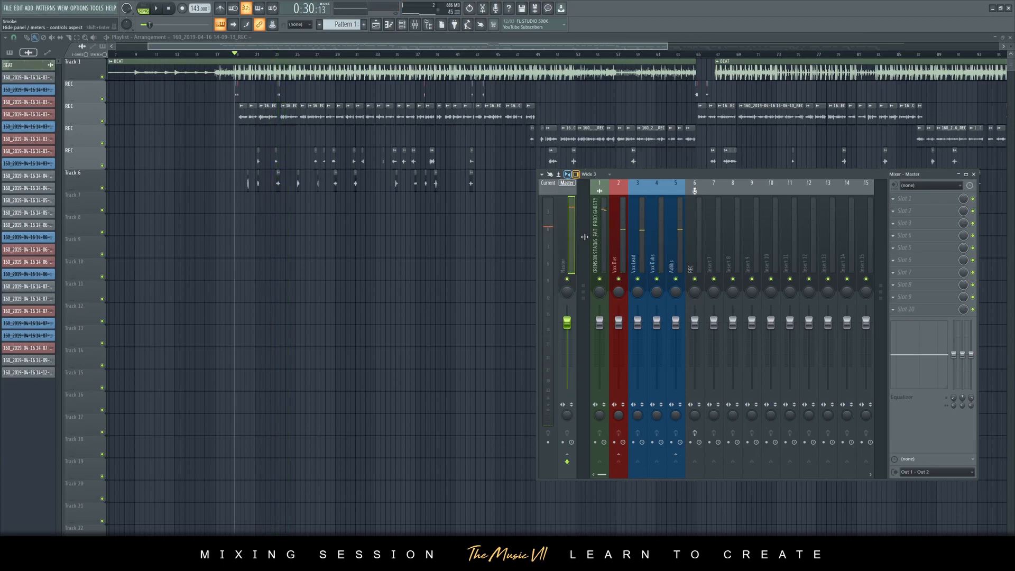
Step: Select the Vox Lead channel and start playback just before the first vocal clips, at about 0:30
click(633, 239)
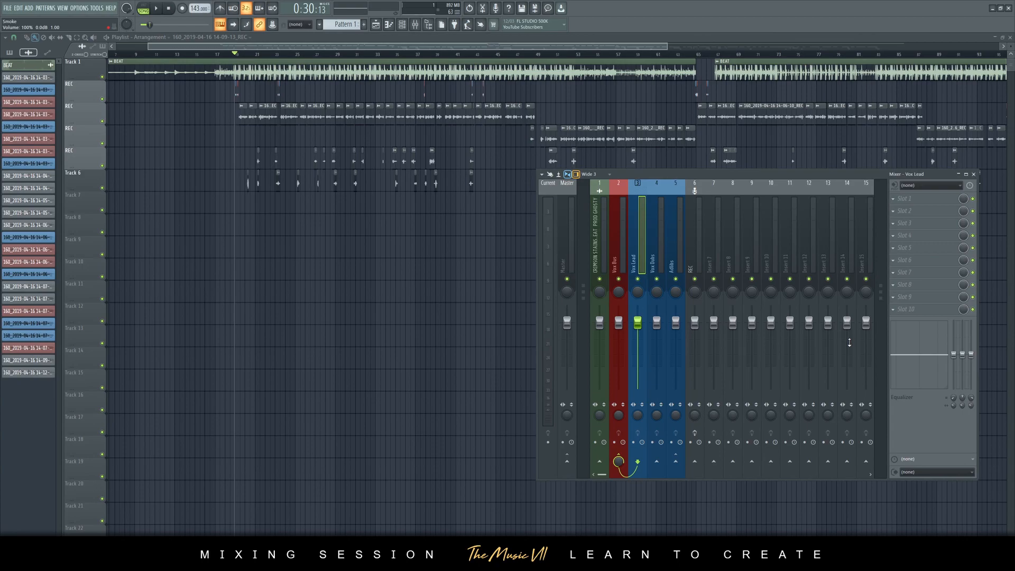
click(227, 55)
key(space)
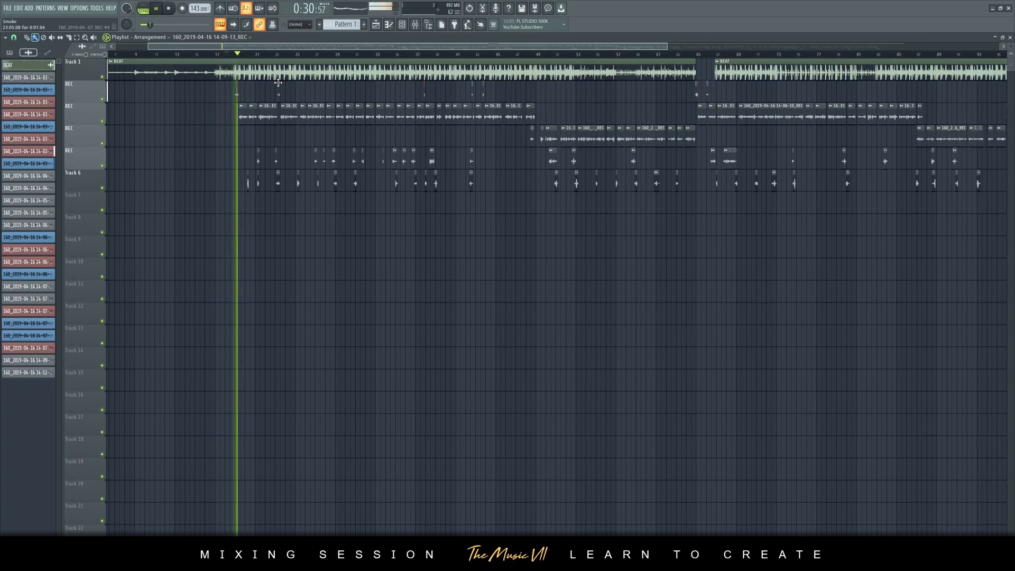